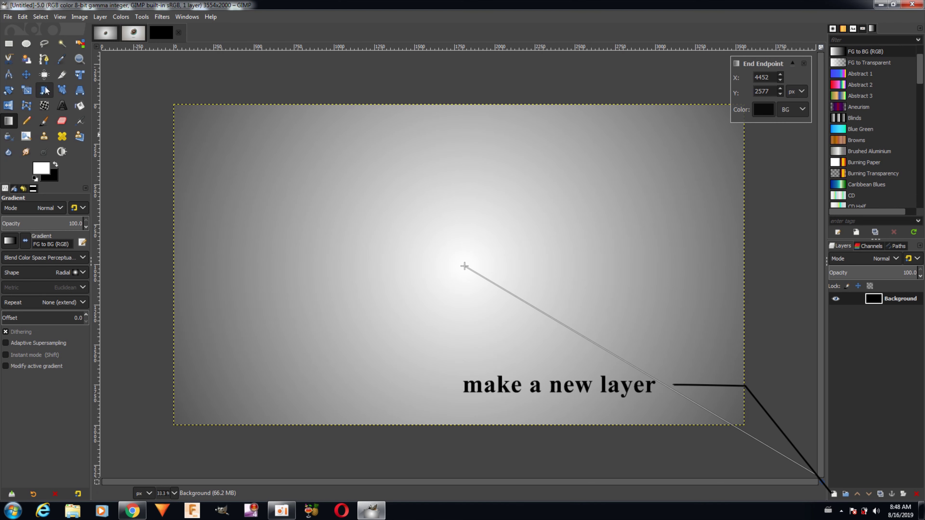
Commit the radial gradient and create a new transparent 3554 × 2000 px layer named 1 above the background
left_click(30, 74)
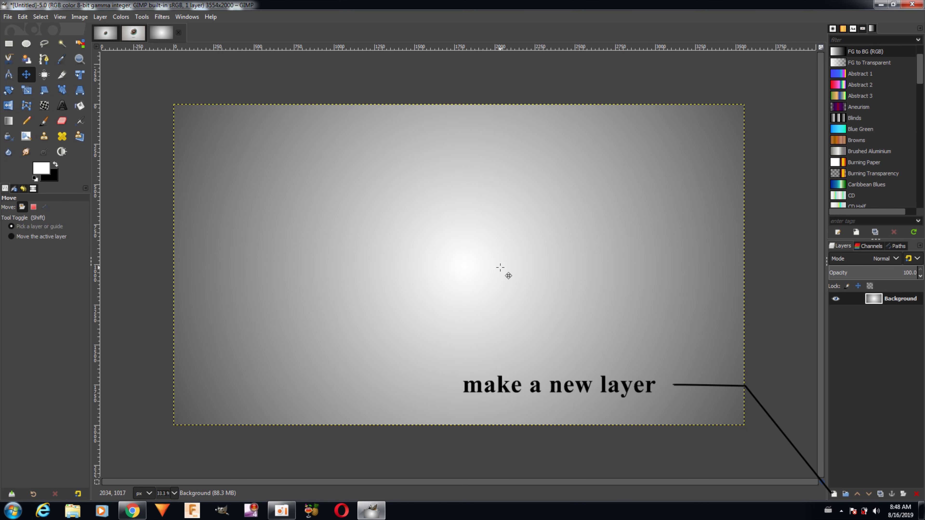
left_click(836, 493)
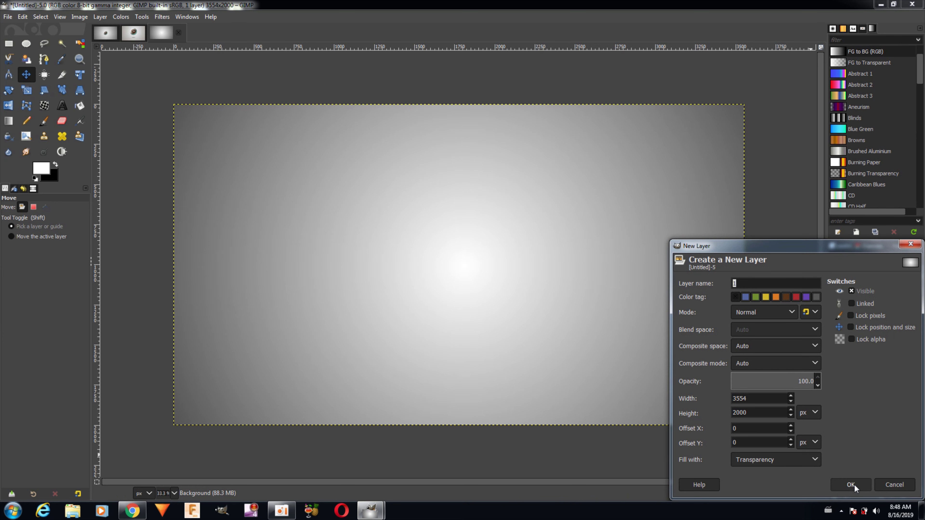
left_click(850, 485)
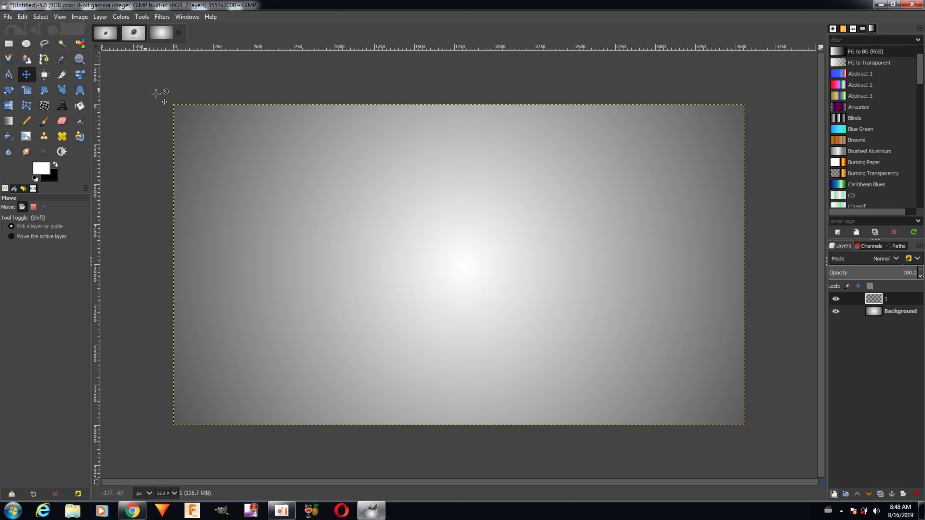
Make a rectangular selection with unrounded corners spanning the full canvas width, about 3978 × 810 px, starting 840 px down
left_click(9, 44)
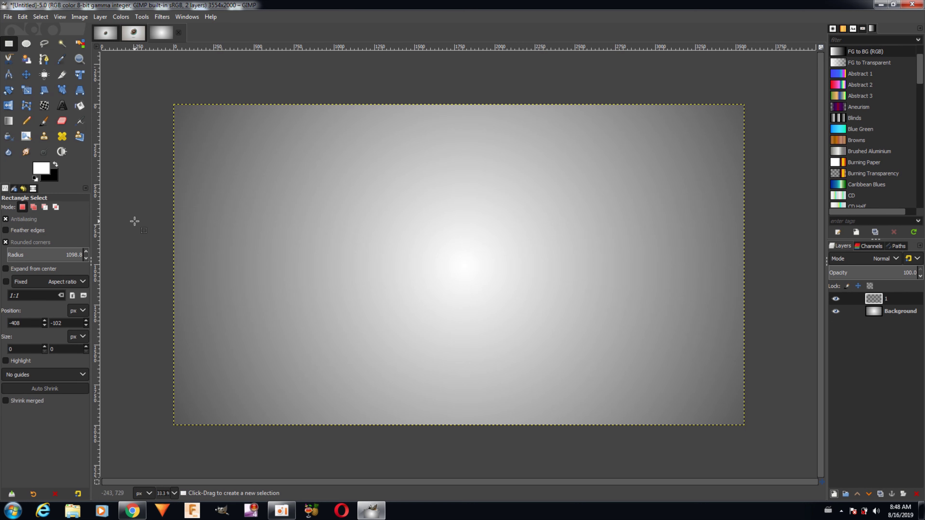
left_click_drag(166, 239, 784, 369)
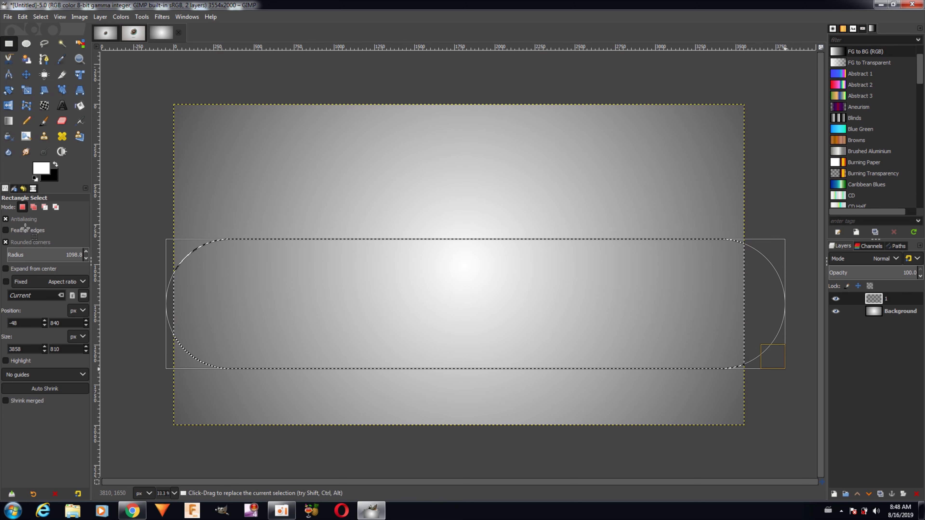
left_click(29, 241)
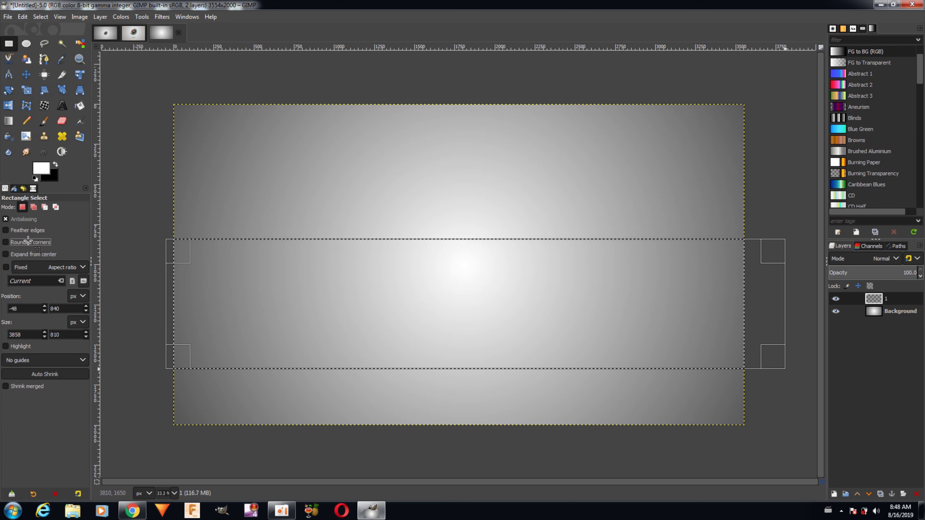
left_click_drag(185, 299, 166, 298)
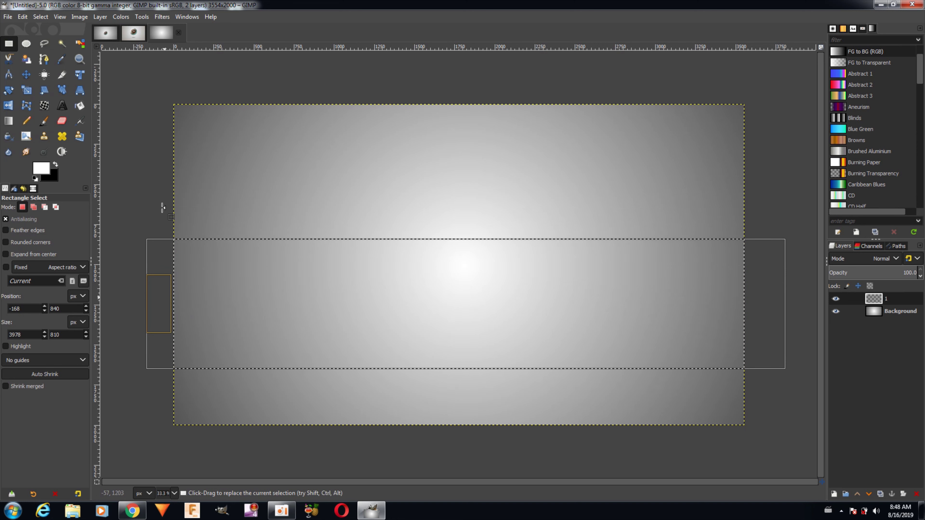
Set the foreground colour to the brown-orange 9e4800
left_click(45, 168)
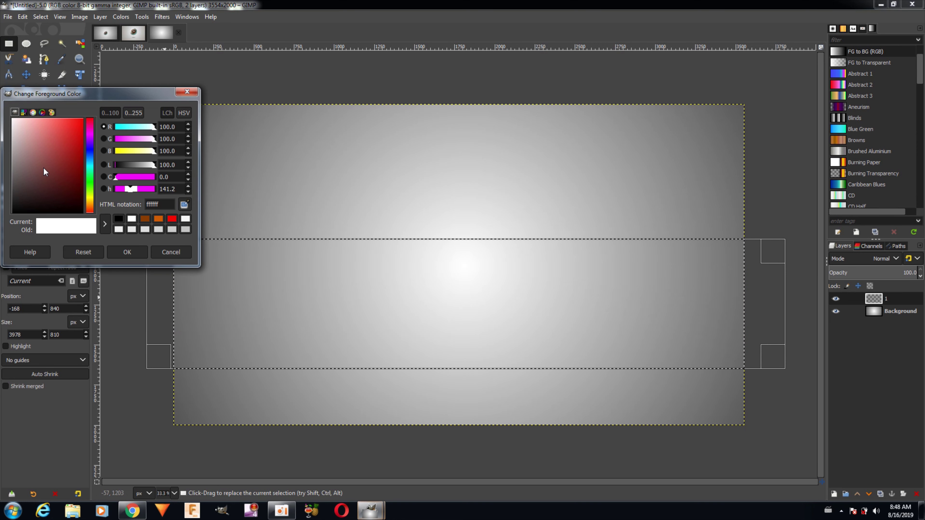
left_click(159, 219)
left_click_drag(78, 139, 87, 154)
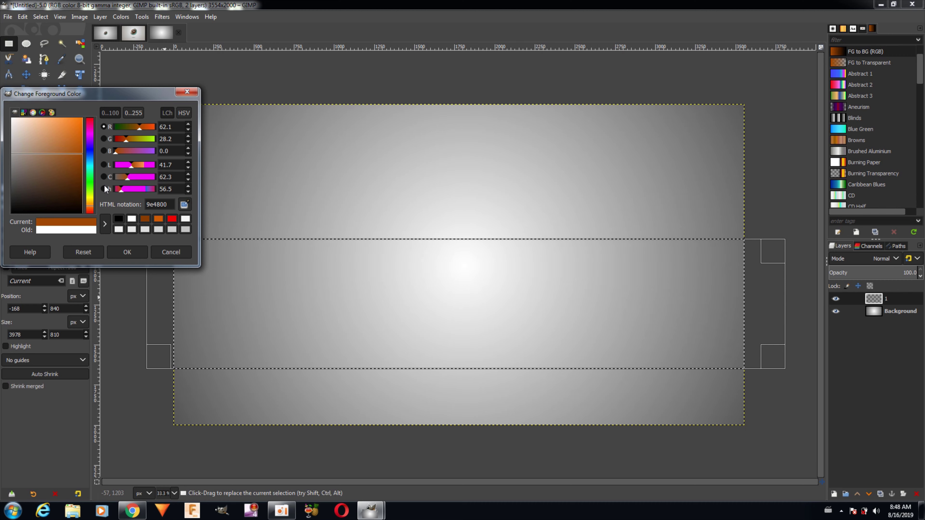
left_click(131, 248)
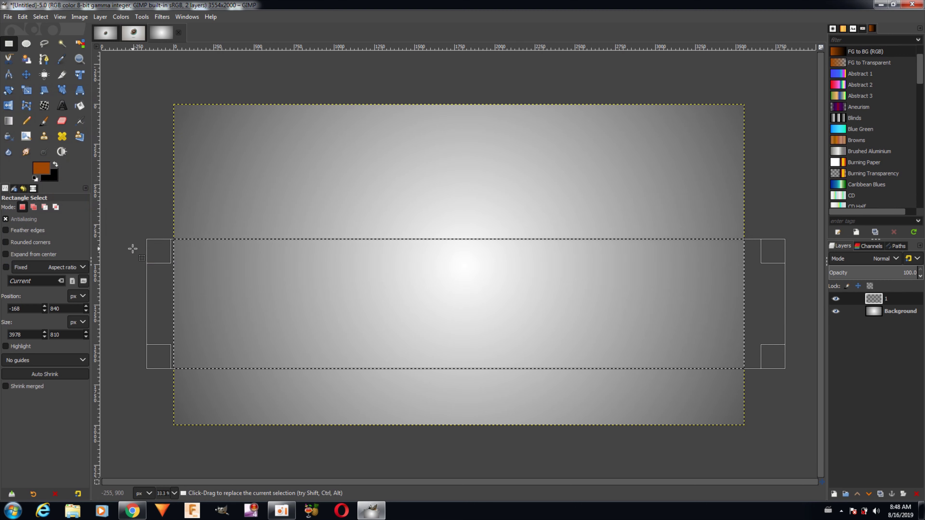
Fill the selected band on layer 1 with the foreground colour and clear the selection
right_click(254, 272)
mouse_move(272, 297)
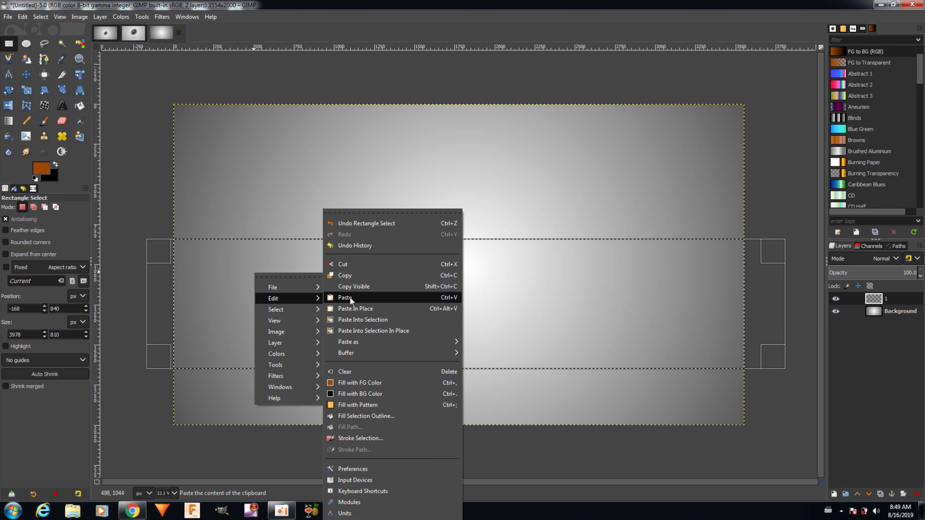
left_click(384, 381)
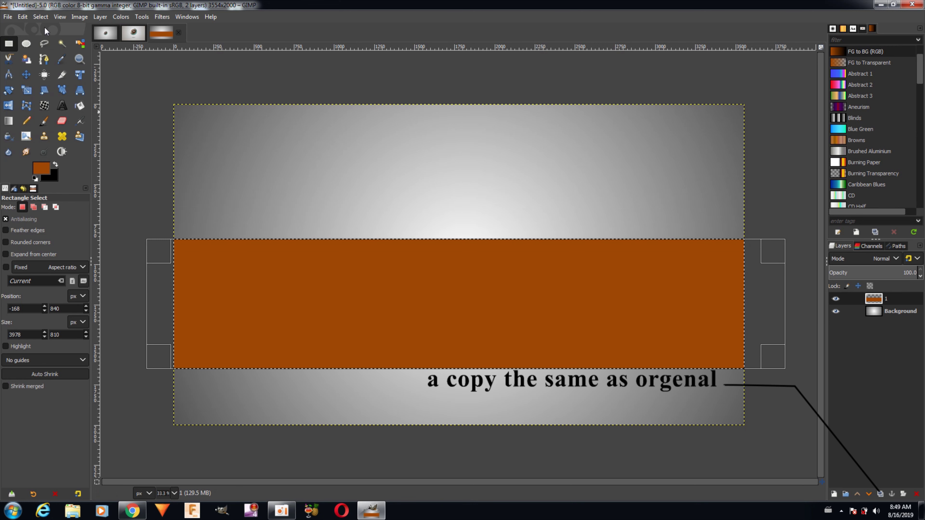
left_click(43, 19)
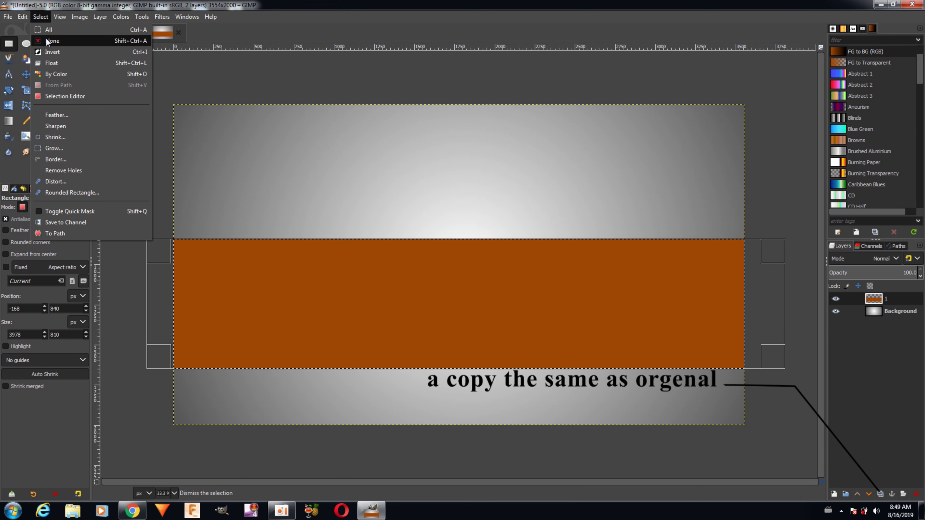
left_click(47, 41)
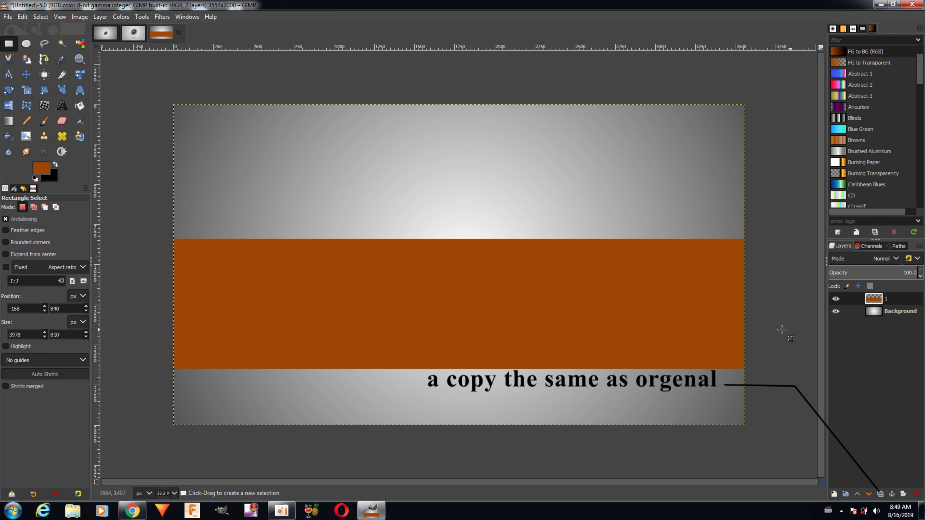
Duplicate layer 1 so that there is a single copy, deleting the extra second duplicate
left_click(880, 495)
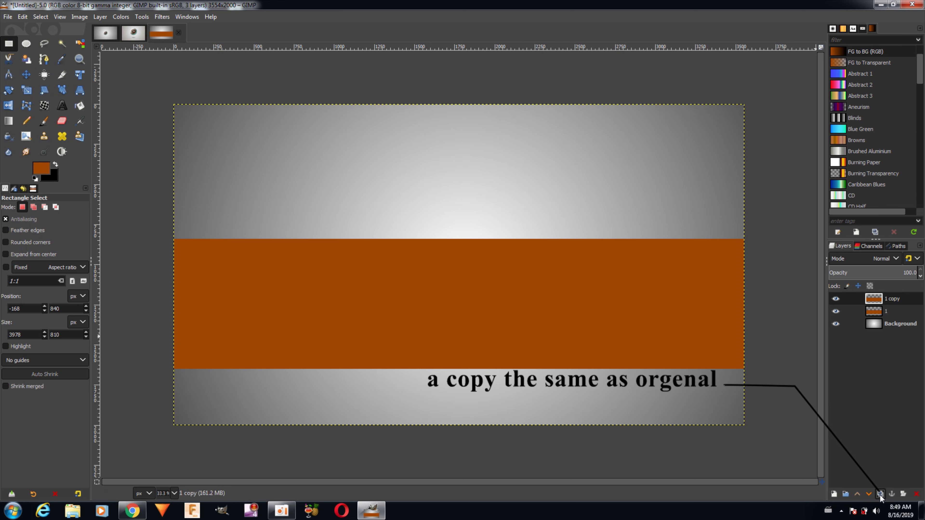
left_click(880, 496)
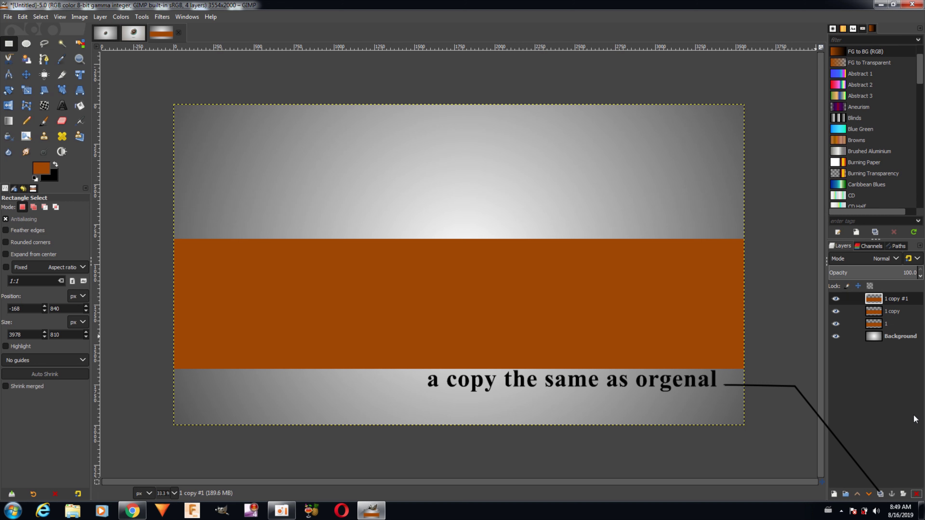
left_click(916, 493)
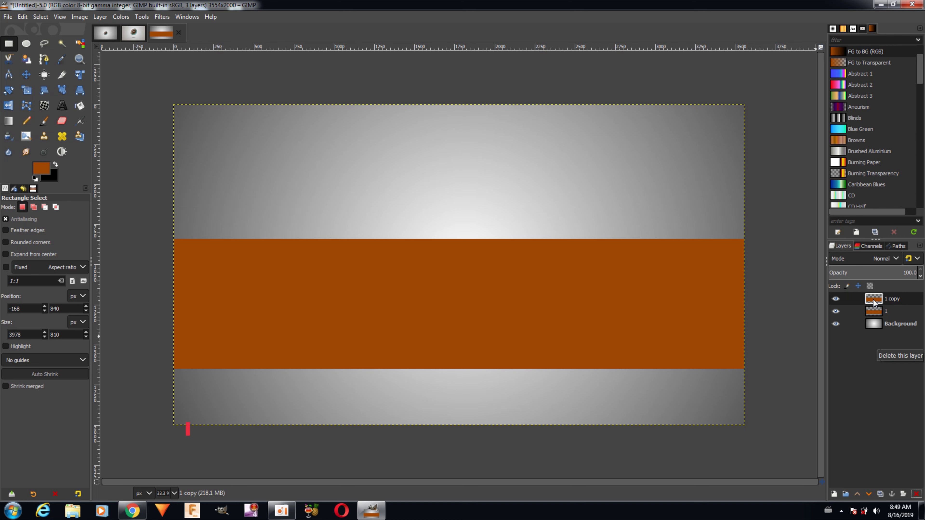
Select the band on layer 1 copy from its alpha, fill it with the black background colour and deselect
right_click(874, 302)
left_click(840, 313)
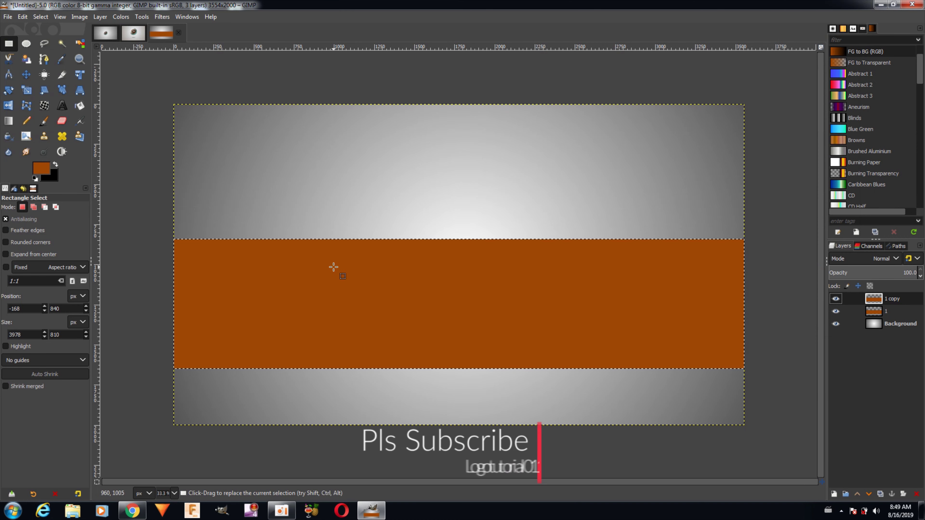
left_click(22, 17)
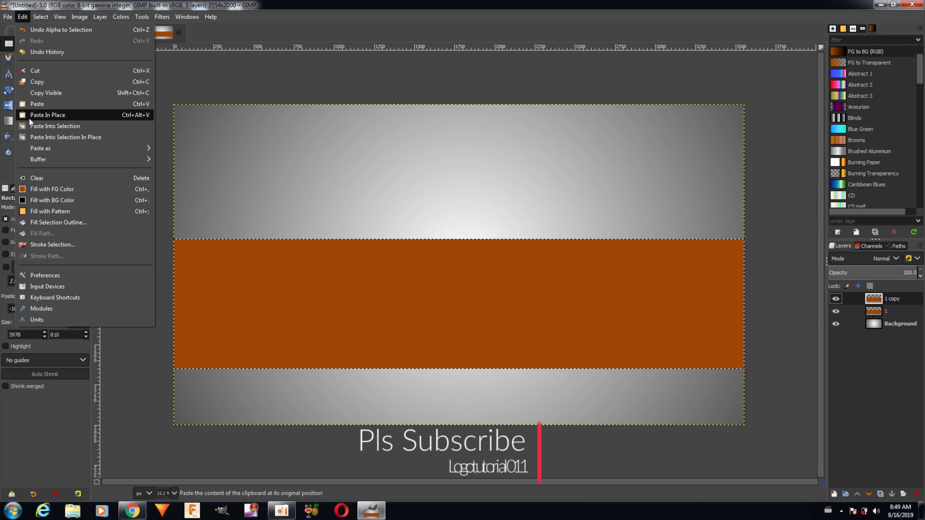
left_click(37, 196)
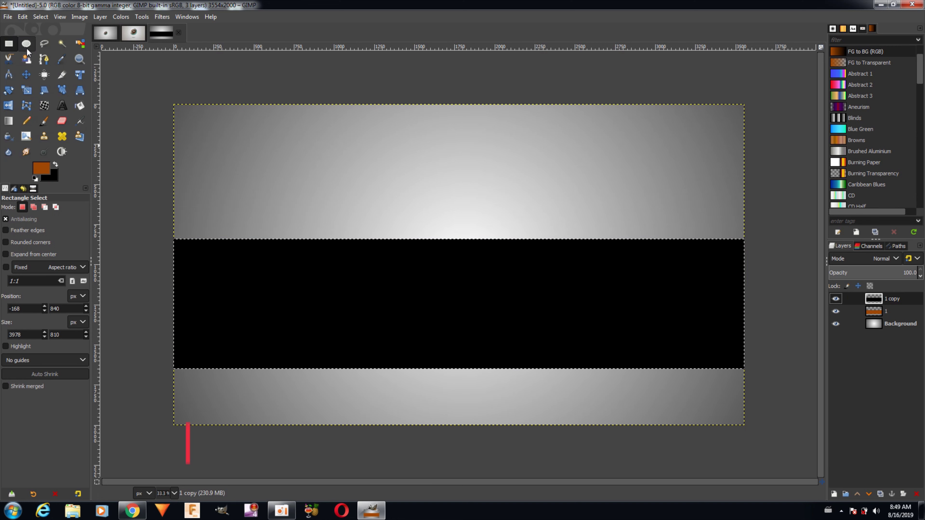
left_click(40, 17)
left_click(36, 43)
Toggle the visibility of both band layers to compare them, leaving layer 1 copy hidden and layer 1 shown
left_click(836, 299)
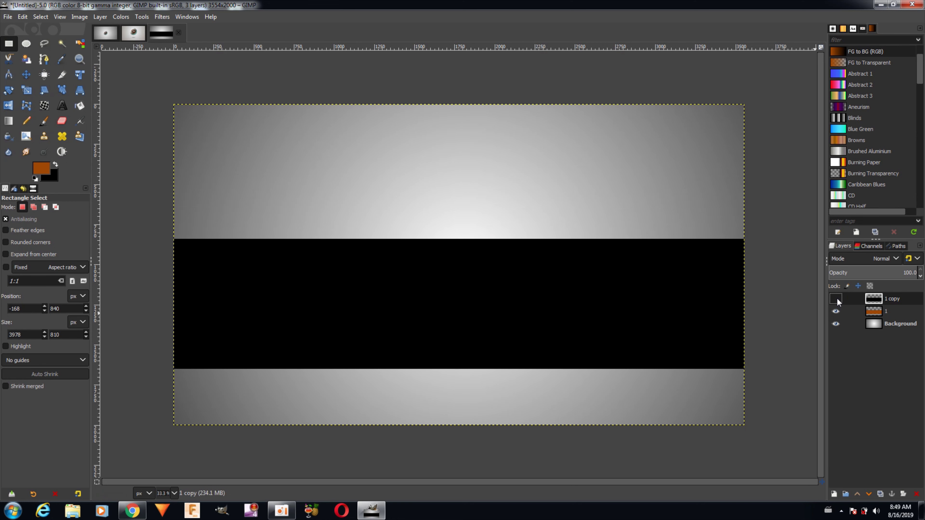
left_click(835, 312)
left_click(835, 312)
left_click(835, 312)
left_click(882, 297)
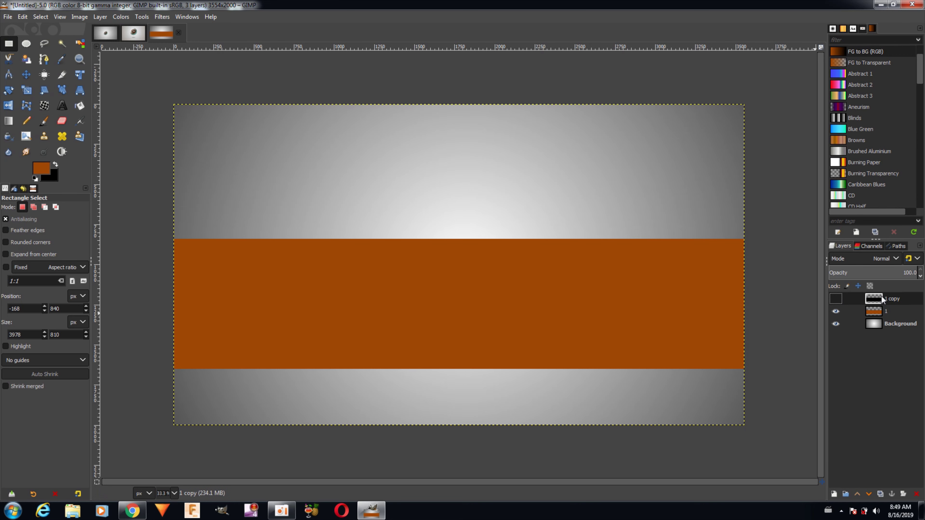
left_click(835, 299)
left_click(835, 299)
left_click(835, 299)
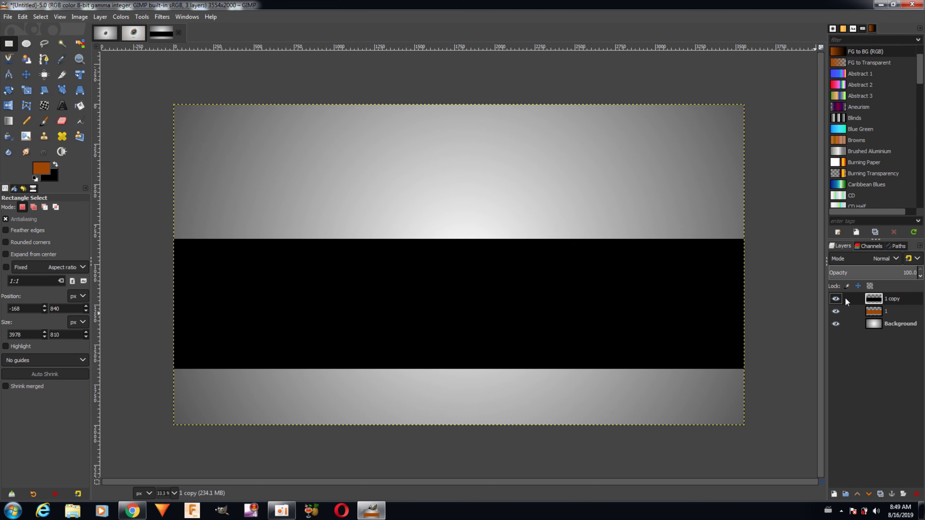
left_click(838, 300)
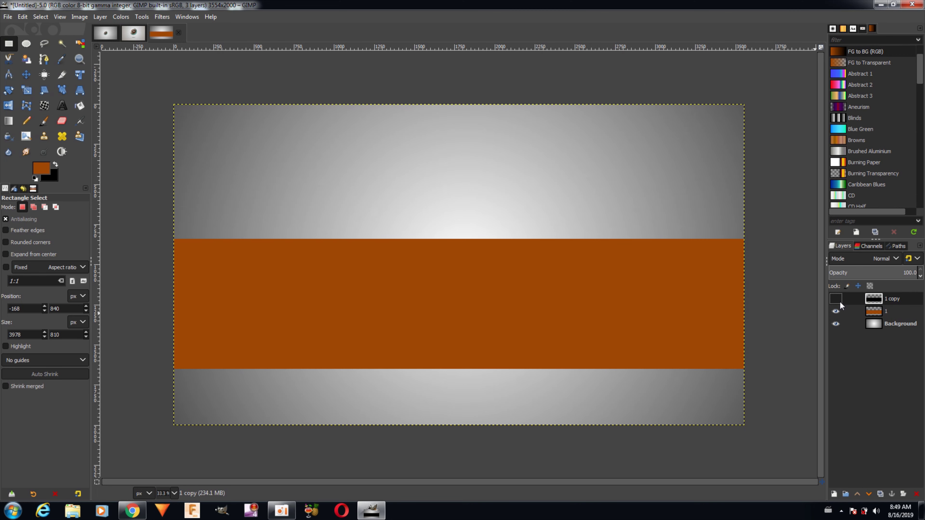
Apply the Shift distortion filter to layer 1 with a vertical direction and a shift amount of 200
left_click(872, 312)
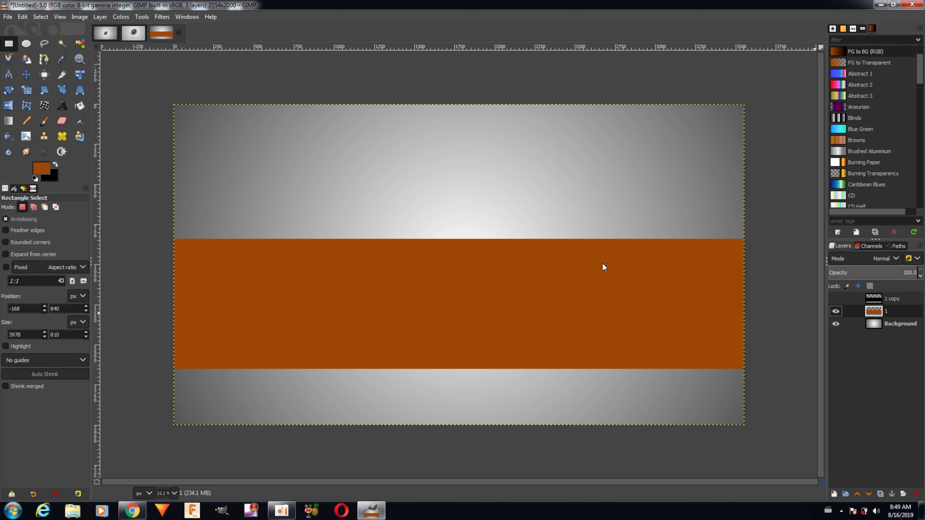
left_click(156, 17)
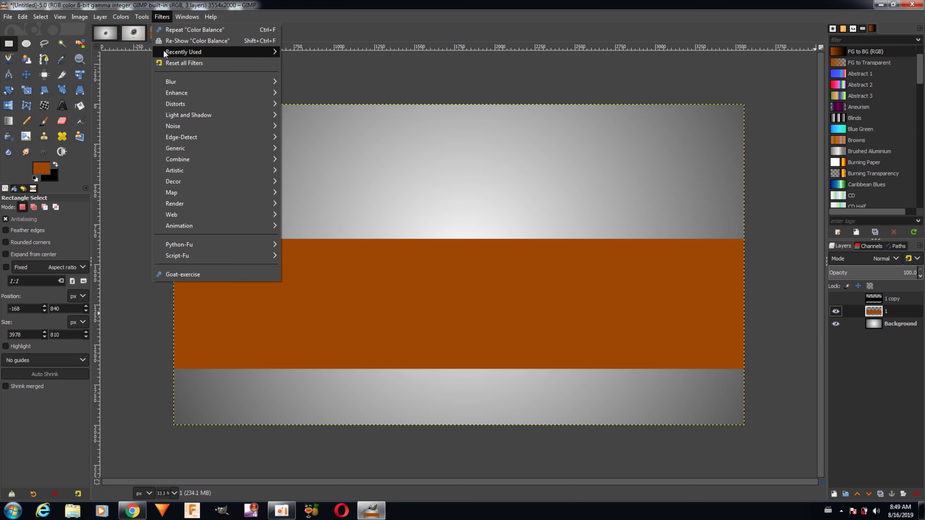
mouse_move(175, 103)
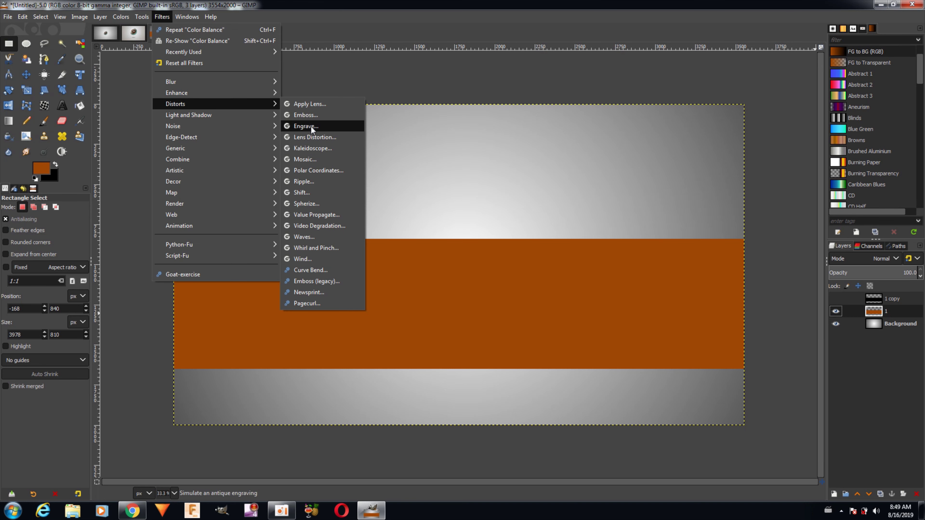
left_click(320, 192)
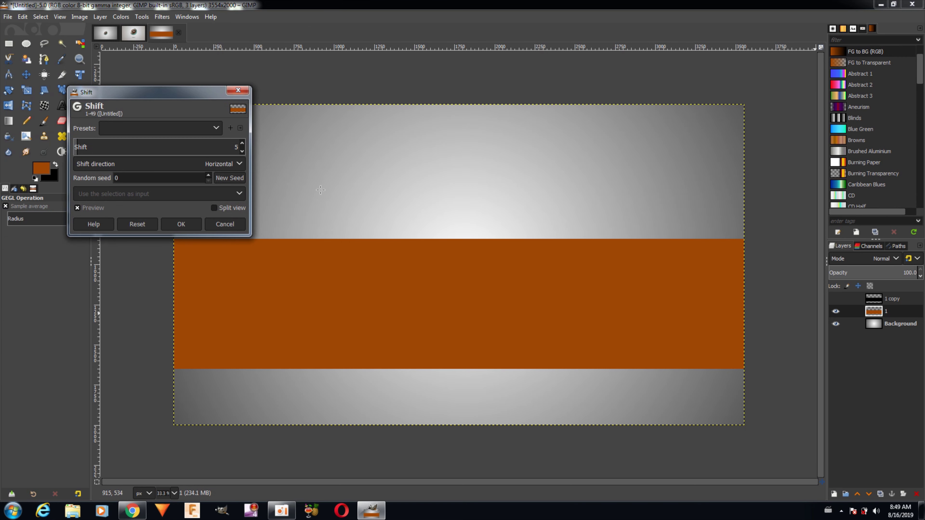
left_click(236, 165)
left_click(228, 185)
left_click_drag(160, 148, 241, 149)
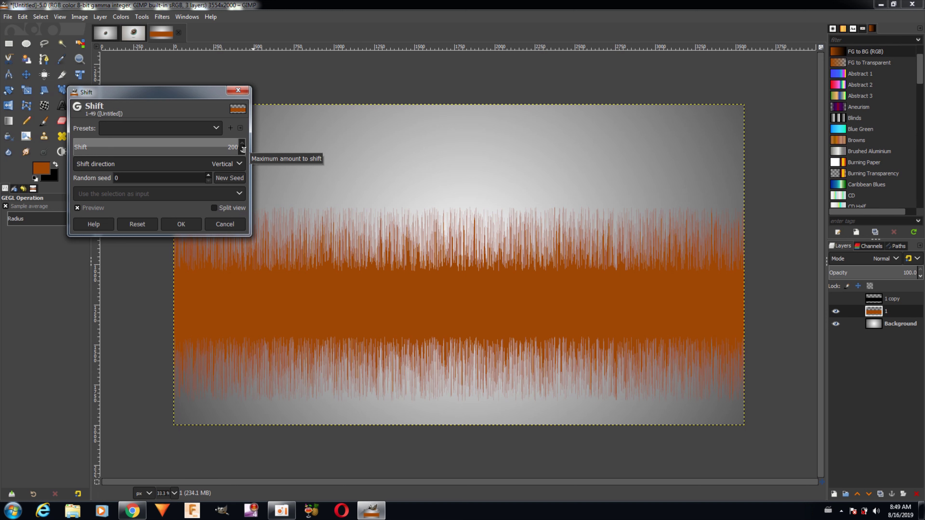
left_click(184, 225)
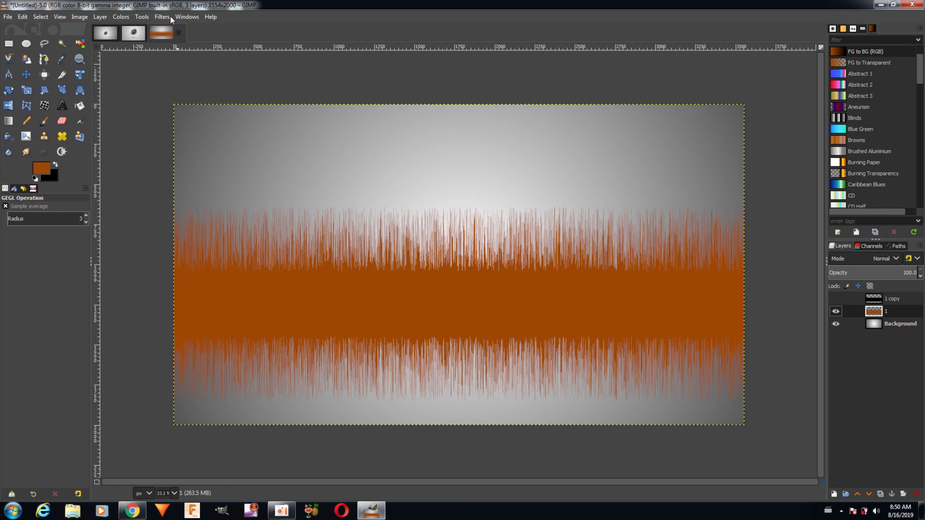
Apply the Shift filter to layer 1 a second time, vertically, with an amount just under 200
left_click(162, 16)
mouse_move(184, 100)
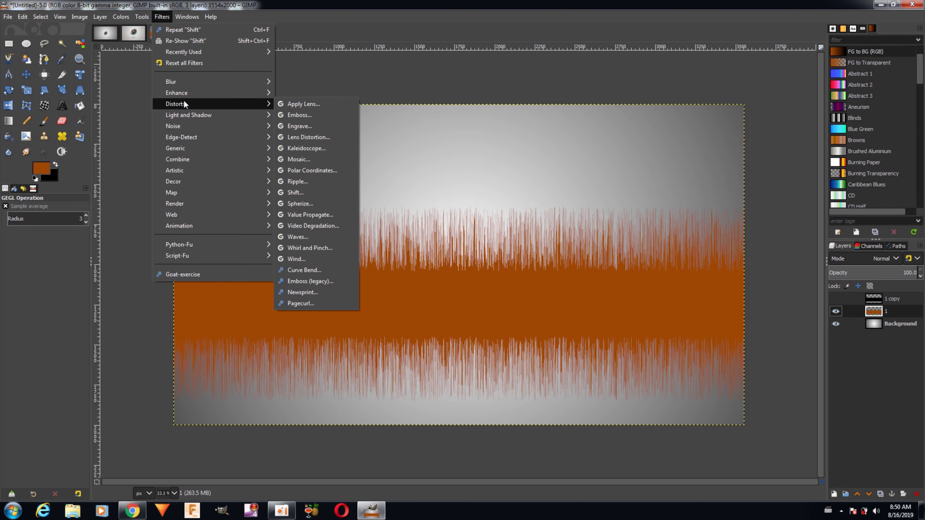
left_click(309, 190)
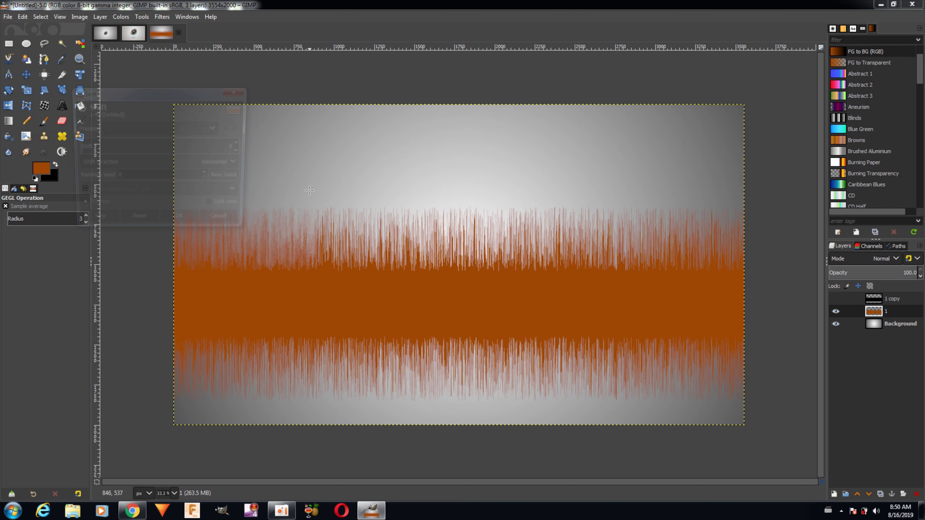
left_click(204, 161)
left_click(200, 183)
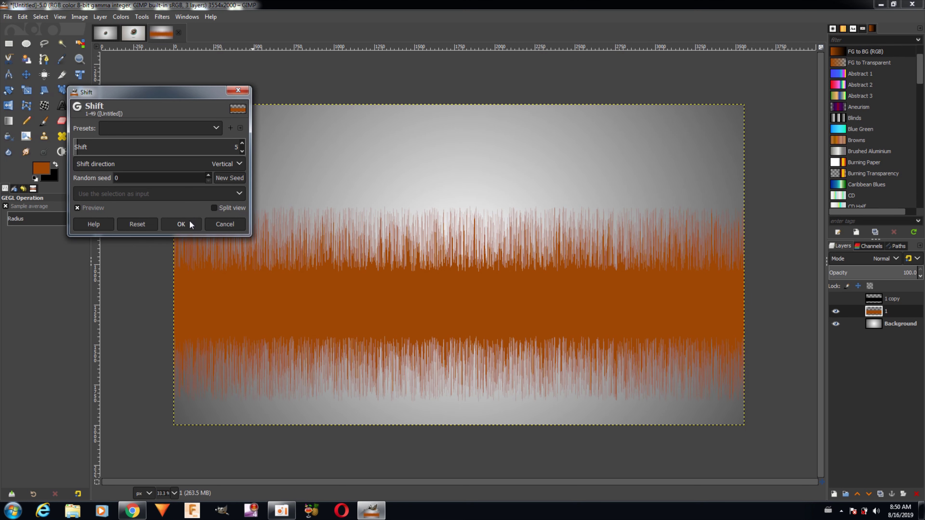
left_click_drag(163, 147, 236, 150)
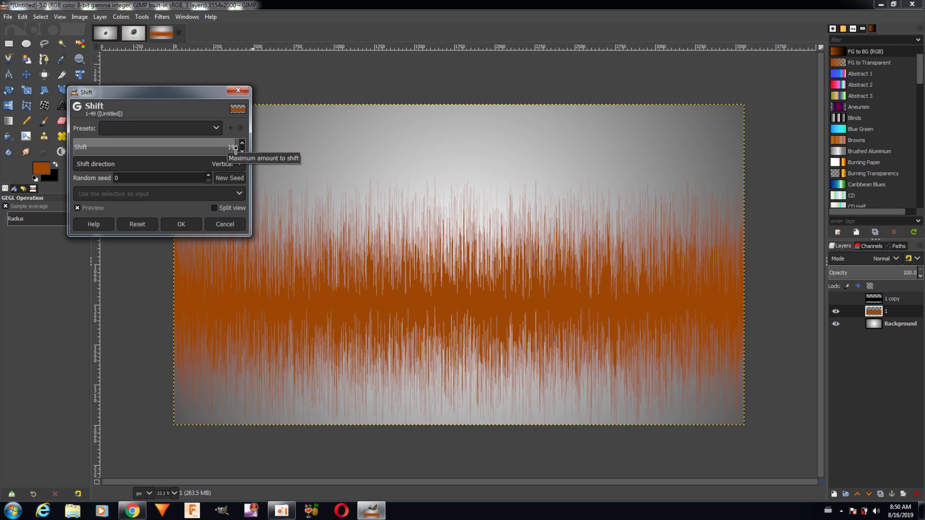
left_click(182, 224)
Apply the Shift filter to layer 1 a third time, vertically, with a shift amount of 63
key("ctrl+shift+f")
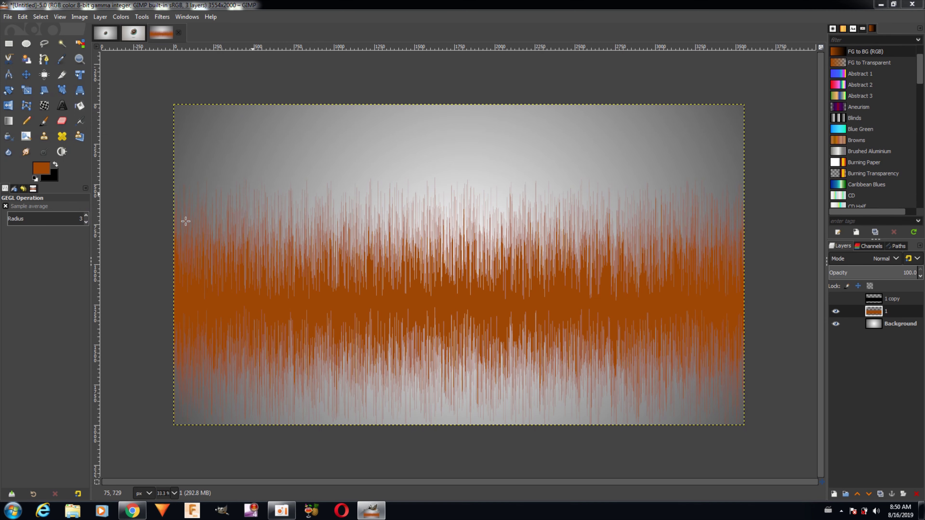
left_click(214, 162)
left_click(213, 185)
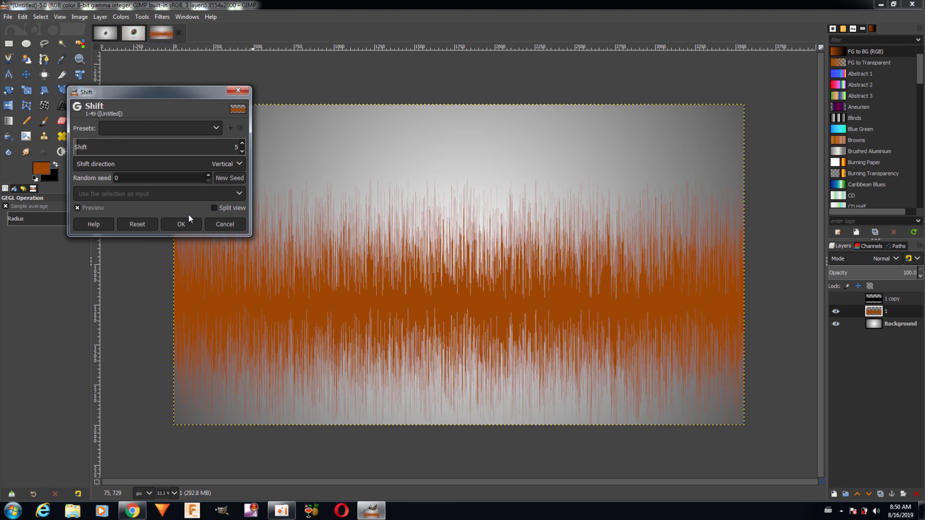
left_click_drag(105, 146, 124, 150)
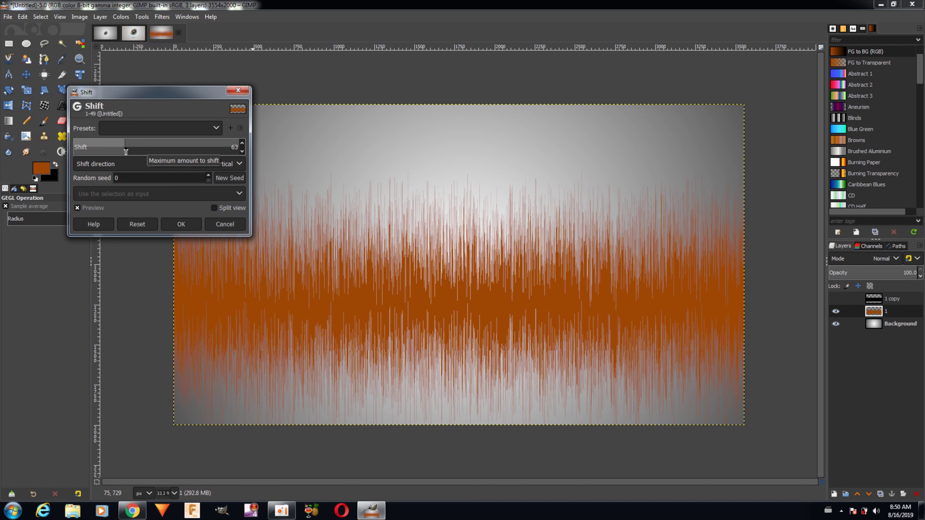
left_click(182, 224)
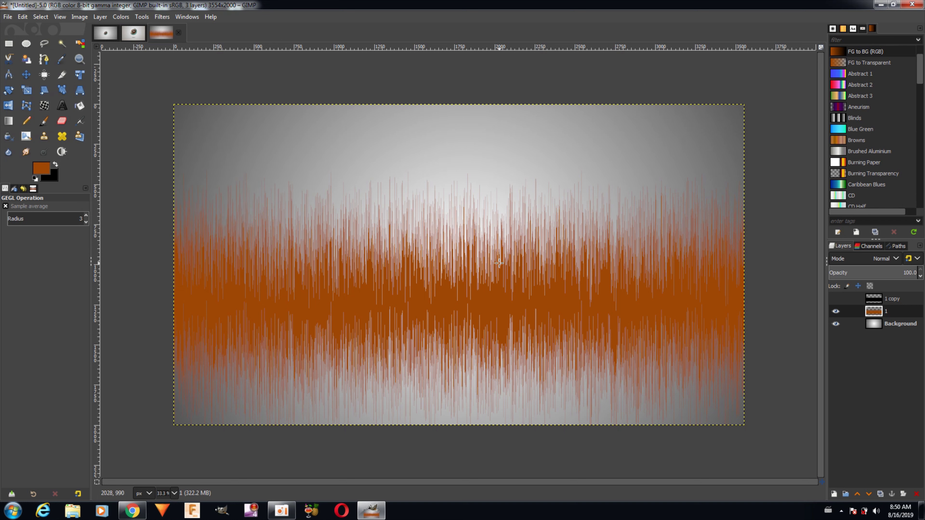
Make the black band layer 1 copy visible above layer 1 and select it as the active layer
left_click(835, 299)
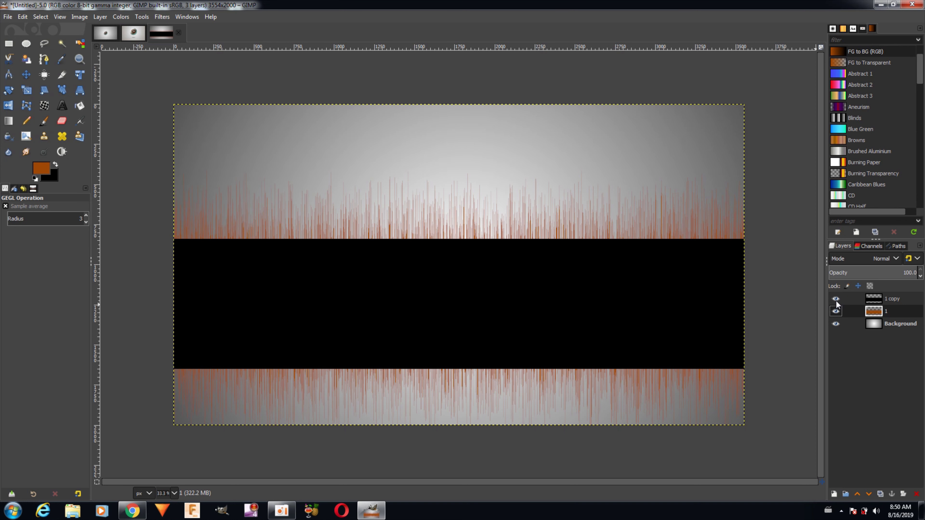
left_click(835, 299)
left_click(835, 299)
left_click(889, 296)
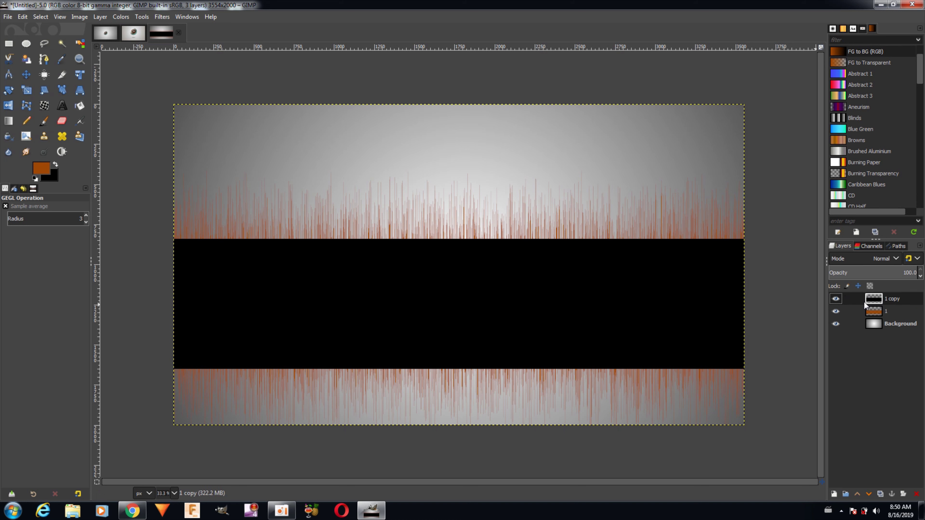
Apply the Shift distortion filter to layer 1 copy with a shift amount of 200 in the vertical direction
left_click(168, 18)
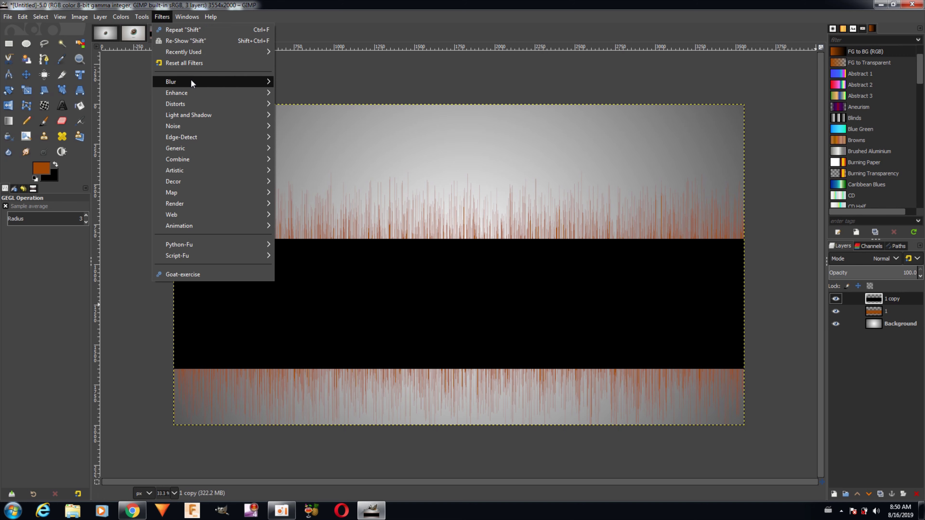
mouse_move(195, 105)
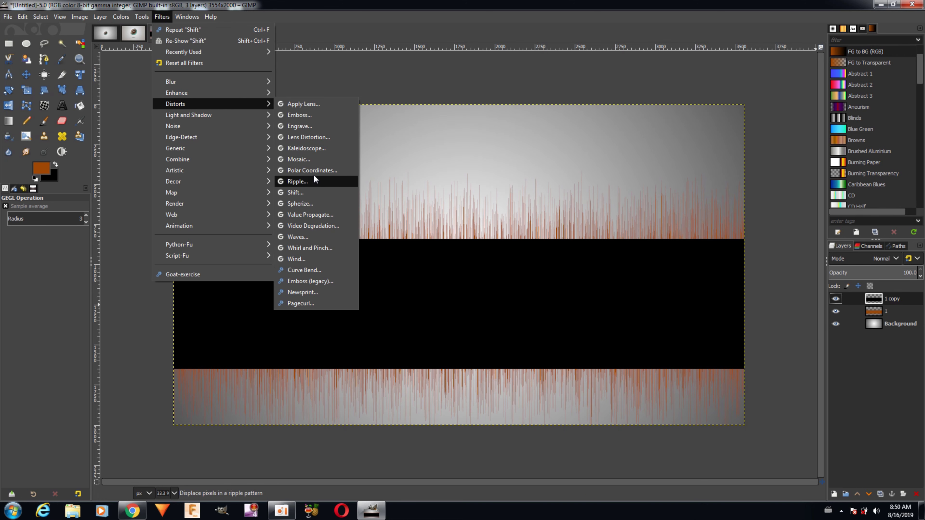
left_click(314, 195)
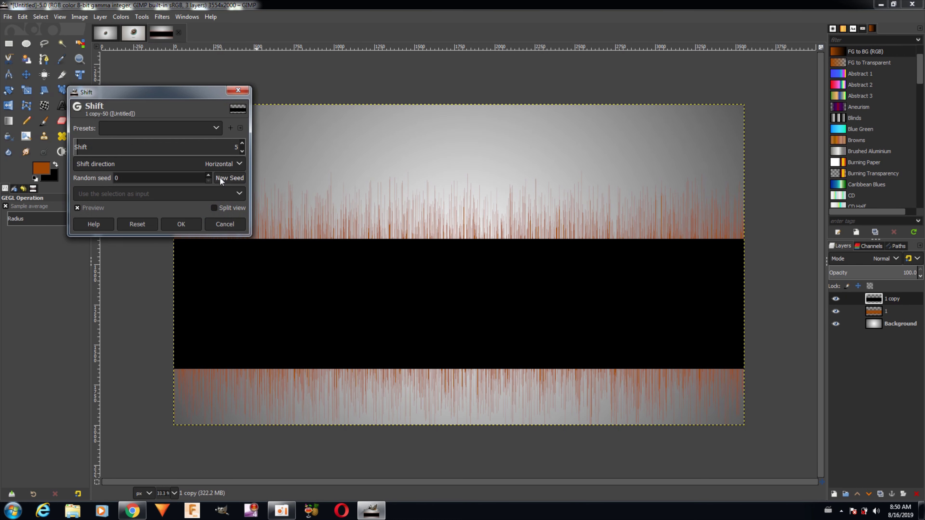
left_click_drag(162, 147, 243, 146)
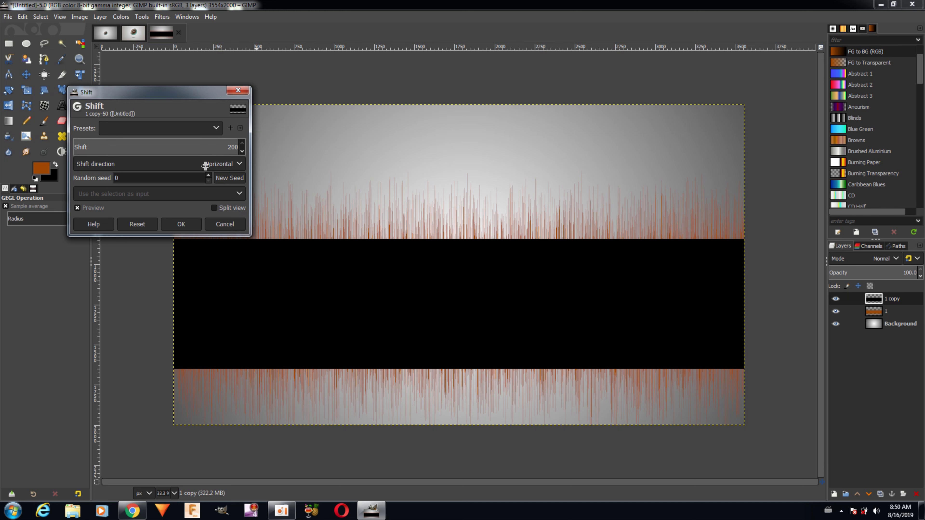
left_click(198, 165)
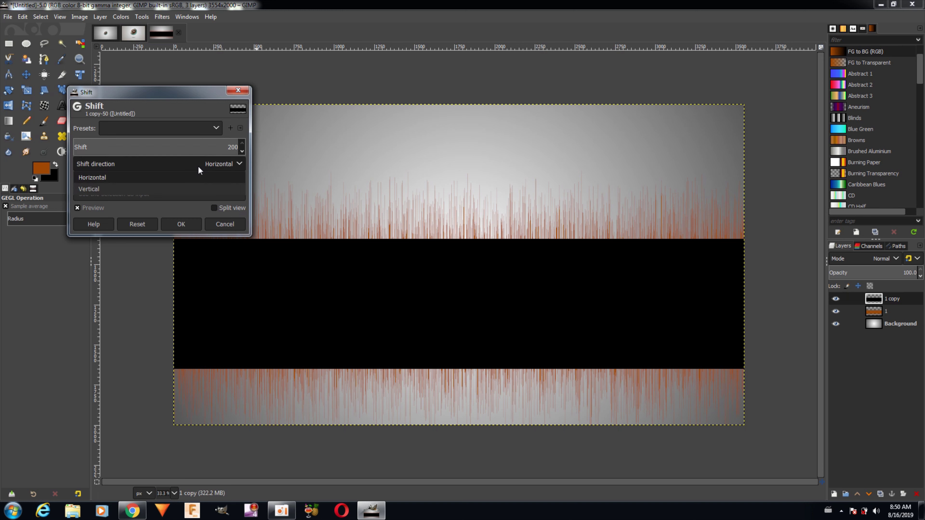
left_click(200, 186)
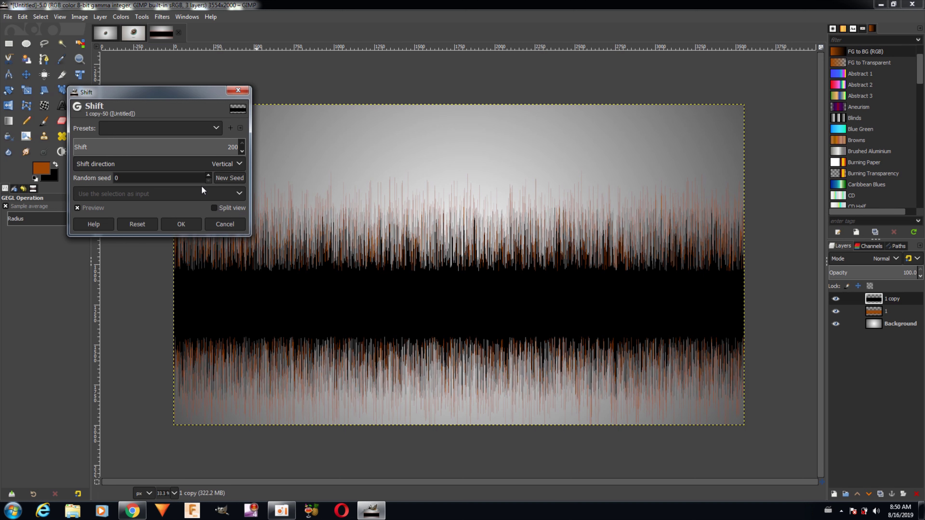
left_click(187, 223)
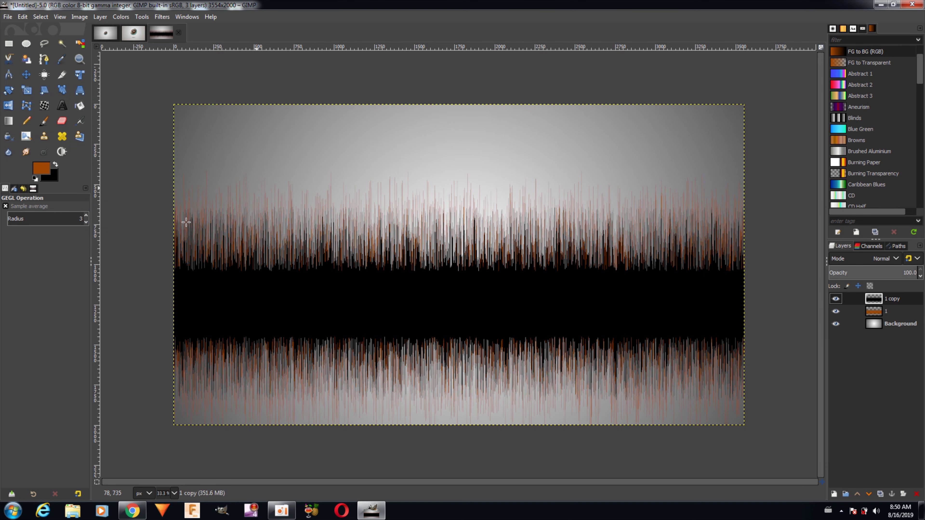
Apply the Shift filter to layer 1 copy a second time, vertically, with an amount of 200
key("ctrl+shift+f")
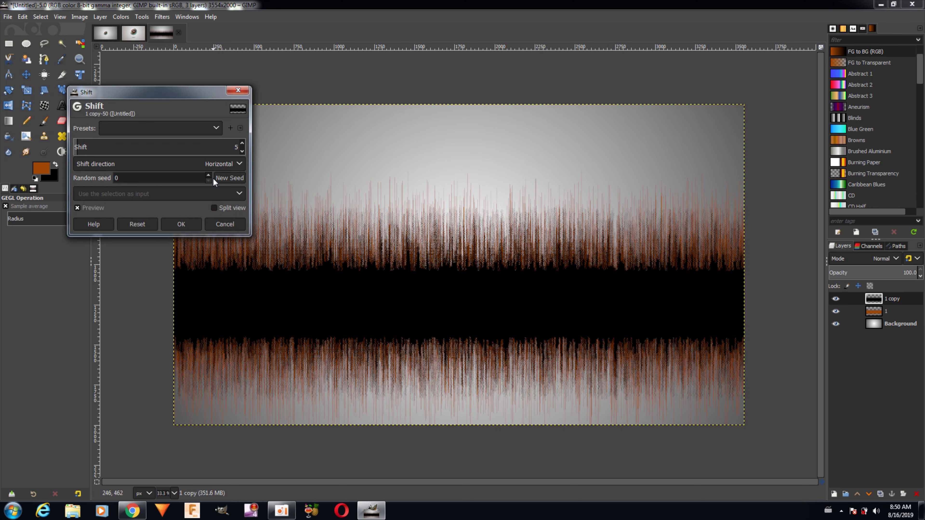
left_click(211, 166)
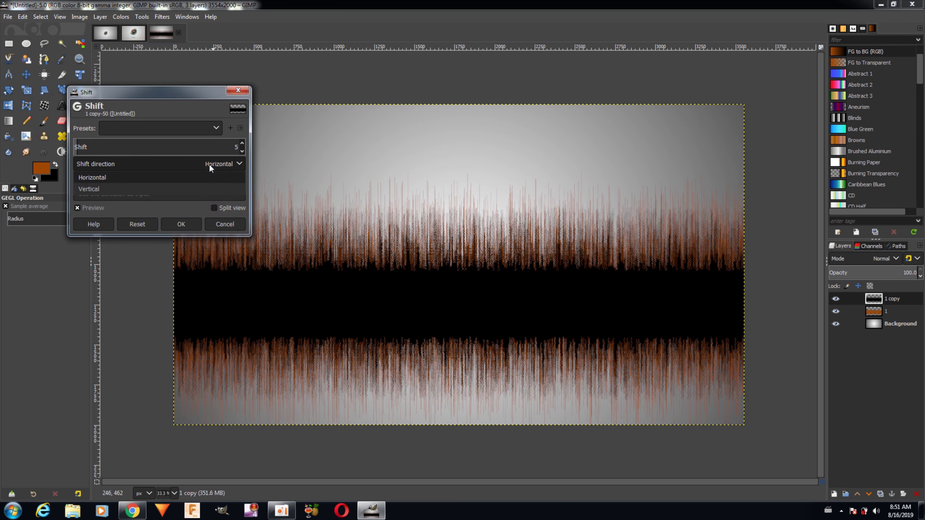
left_click(202, 186)
left_click(165, 148)
left_click_drag(165, 147, 241, 147)
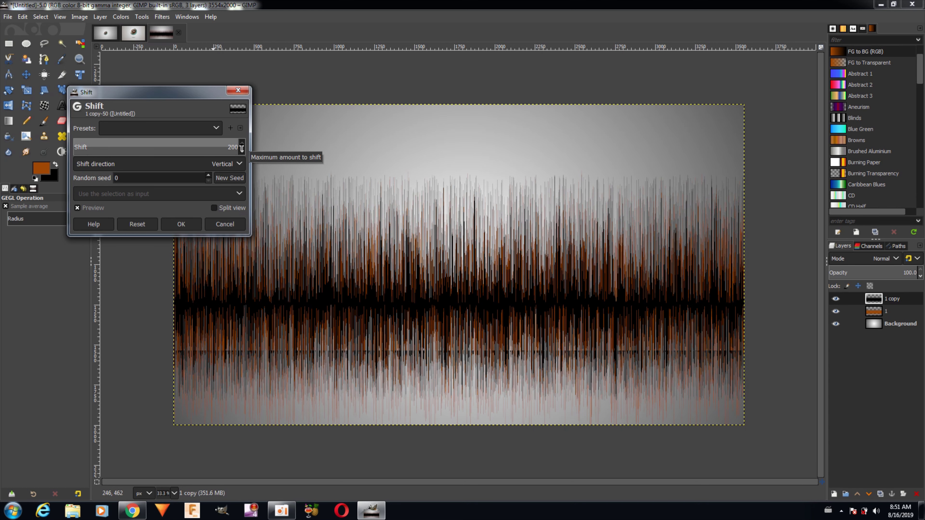
left_click(194, 223)
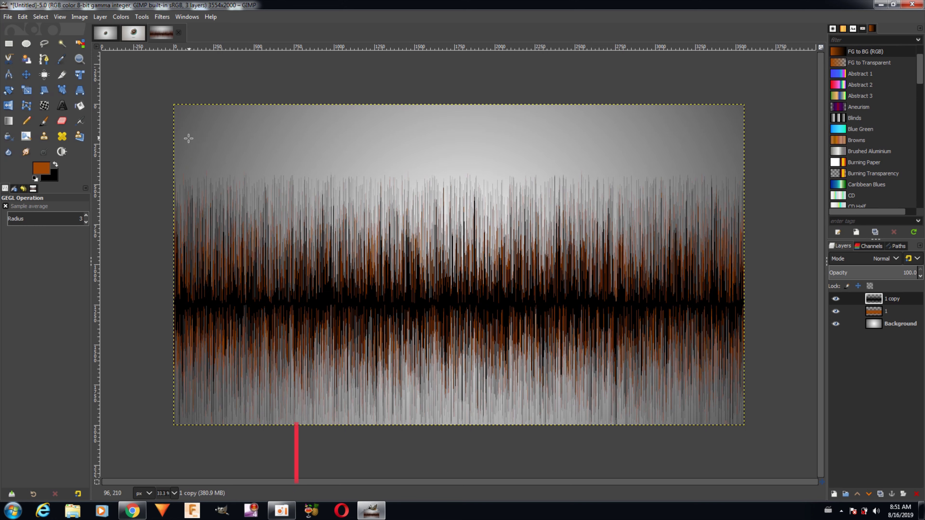
Apply the Shift filter to layer 1 copy a third time, vertically, with an amount of 136
key("ctrl+shift+f")
left_click(194, 163)
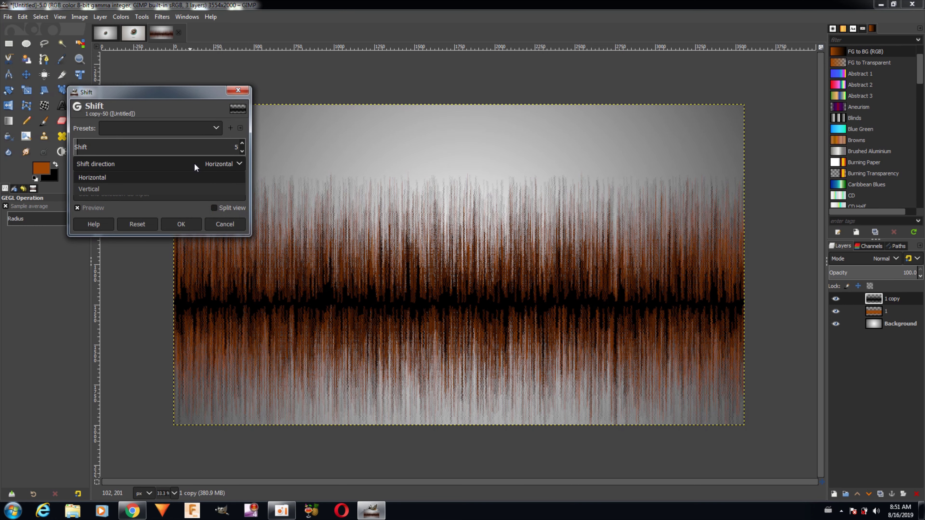
left_click(196, 185)
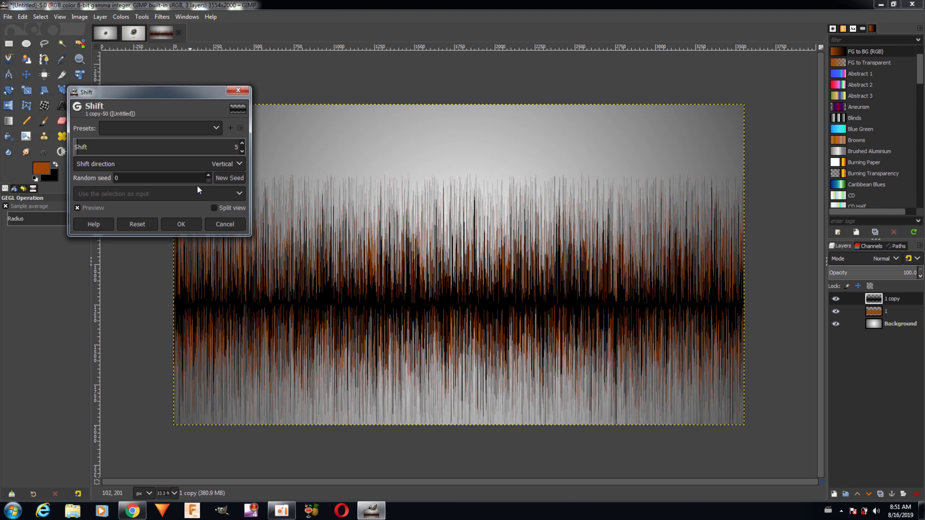
left_click_drag(179, 147, 186, 150)
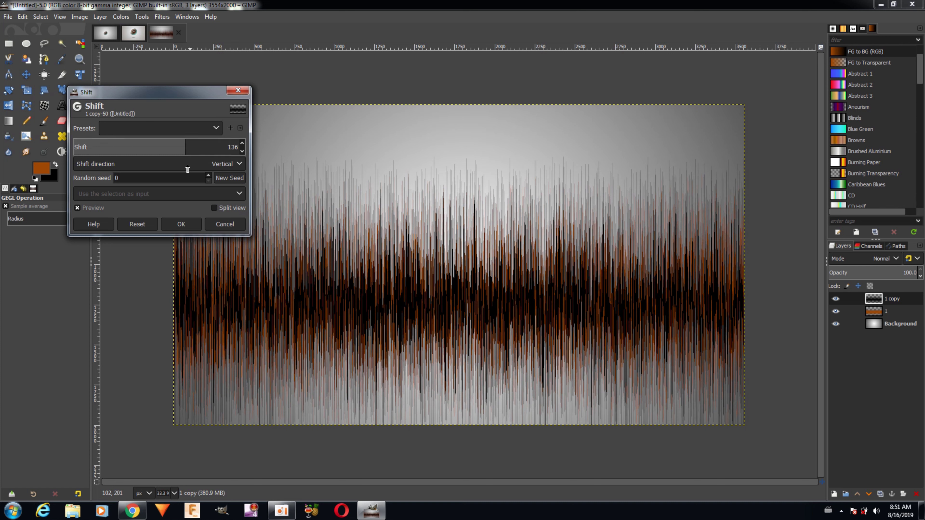
left_click(189, 224)
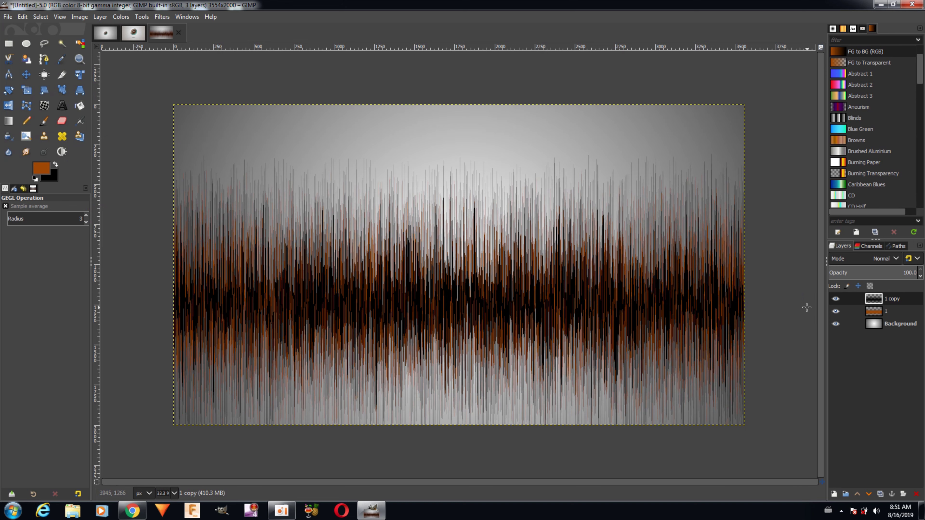
Toggle the visibility of layer 1 copy and layer 1 to compare the shifted bands, leaving both shown
left_click(835, 299)
left_click(835, 311)
left_click(835, 311)
left_click(838, 300)
Apply a Gaussian Blur to layer 1 copy with equal X and Y sizes slightly above 2.50
left_click(162, 17)
mouse_move(181, 84)
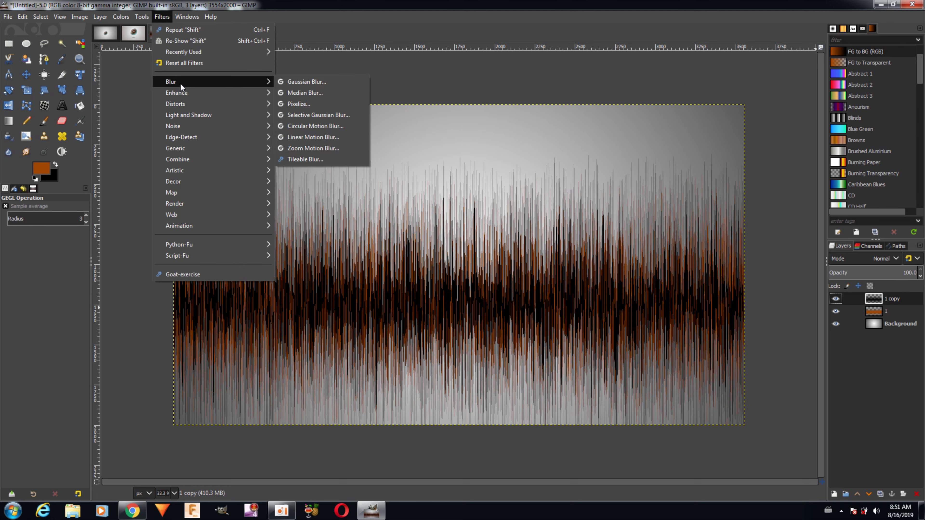
left_click(306, 81)
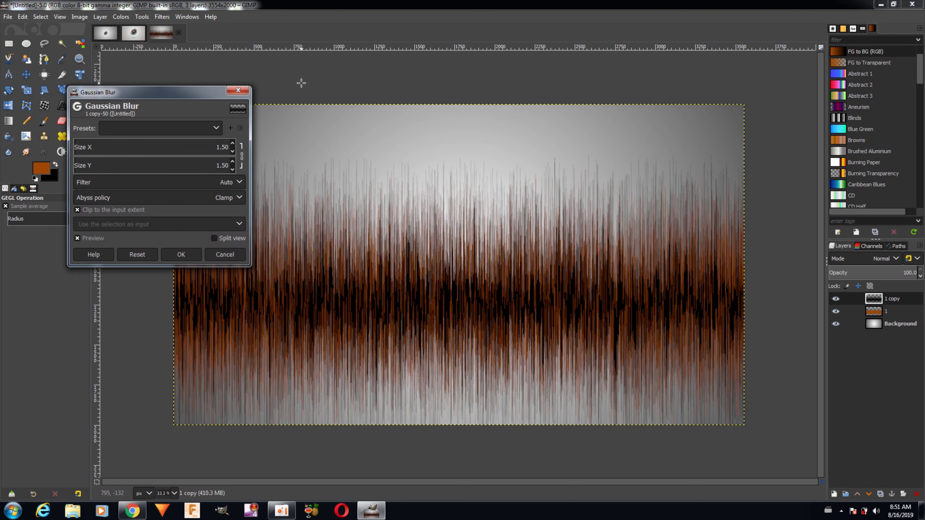
left_click(233, 142)
left_click(233, 143)
left_click(233, 143)
left_click(233, 143)
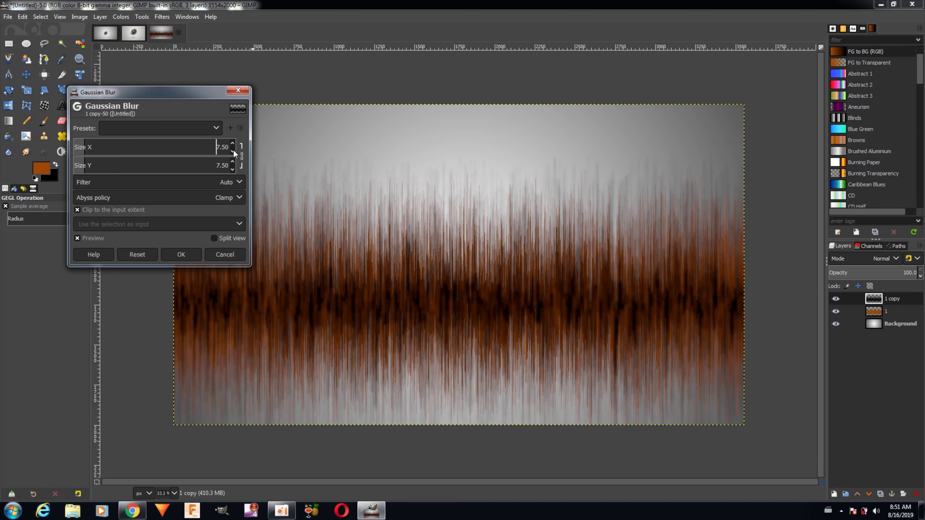
left_click(234, 152)
left_click(234, 152)
left_click(234, 152)
left_click(234, 152)
left_click(234, 152)
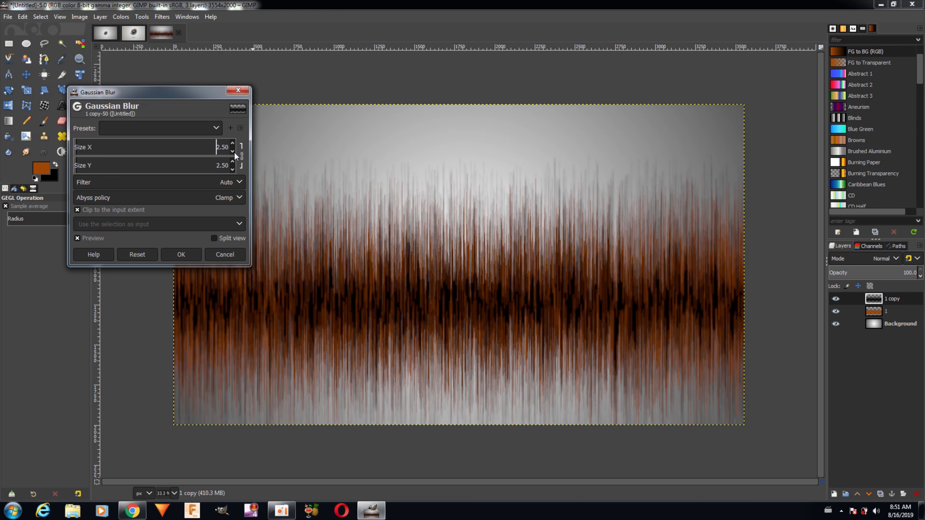
left_click(233, 144)
left_click(174, 252)
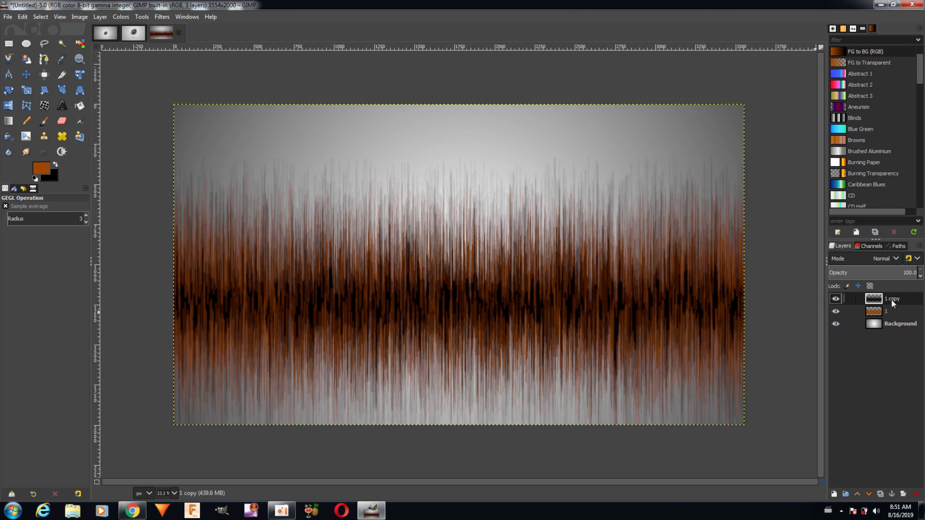
Merge layer 1 copy down into layer 1 and toggle the merged layer's visibility to check it
right_click(884, 299)
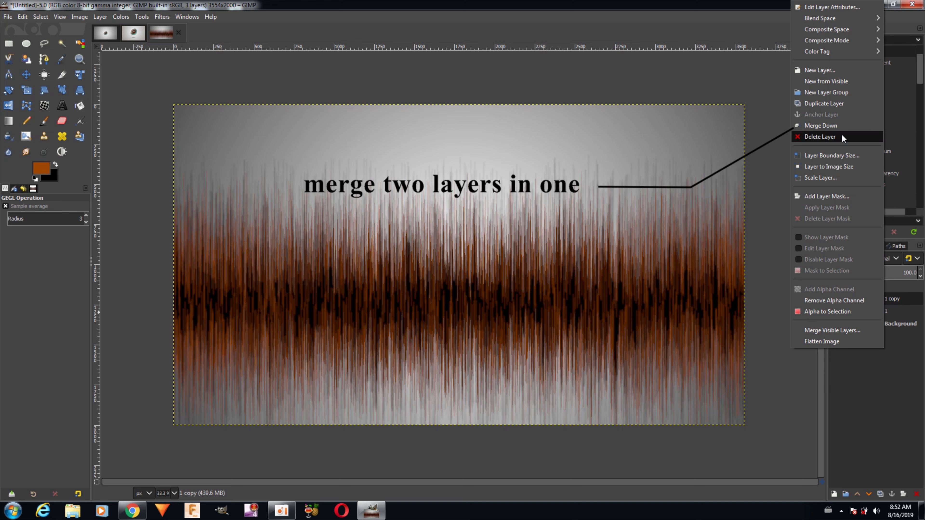
left_click(829, 125)
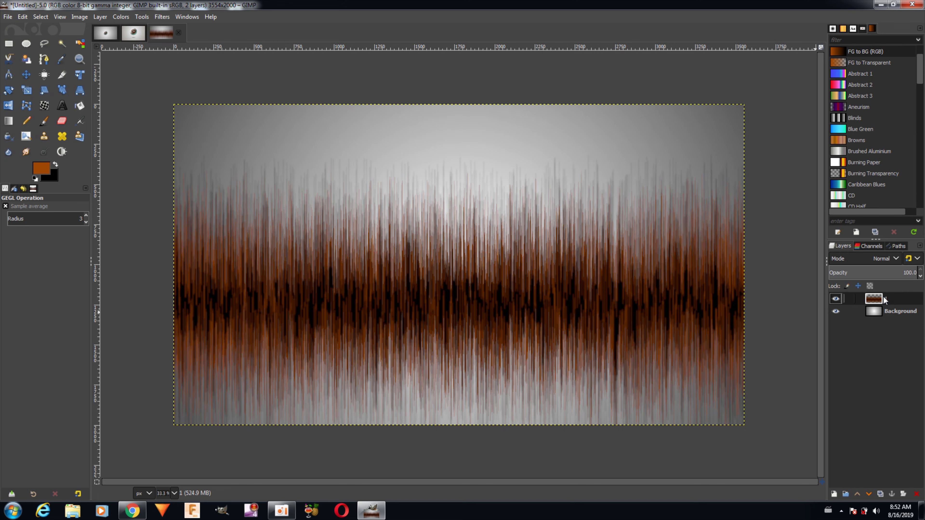
left_click(835, 298)
left_click(835, 298)
Apply the Polar Coordinates distortion to the merged layer with circle depth 100 percent, offset angle 0 and To polar enabled
left_click(169, 17)
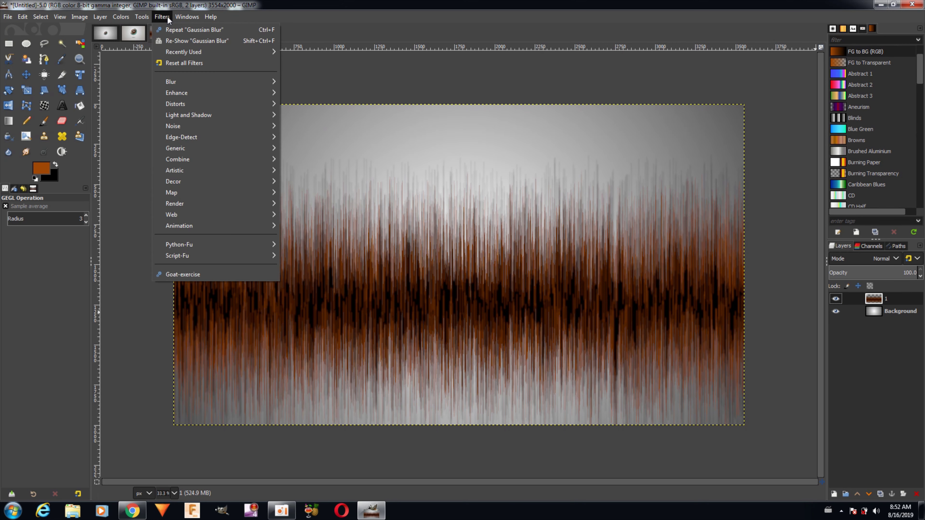
mouse_move(199, 105)
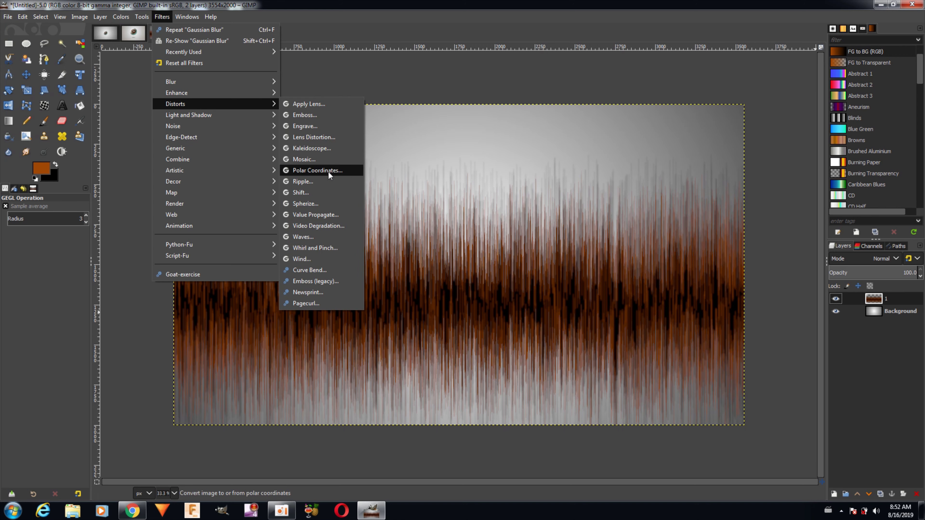
left_click(315, 170)
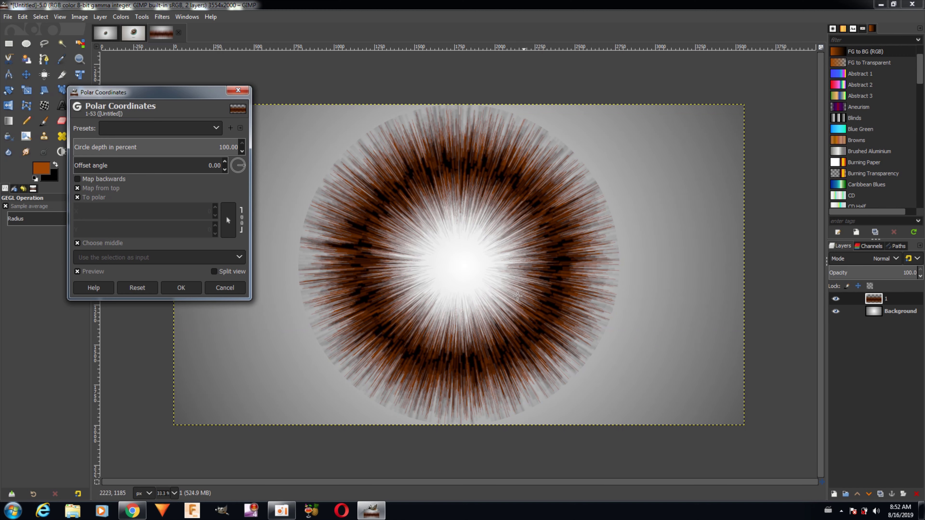
left_click(193, 284)
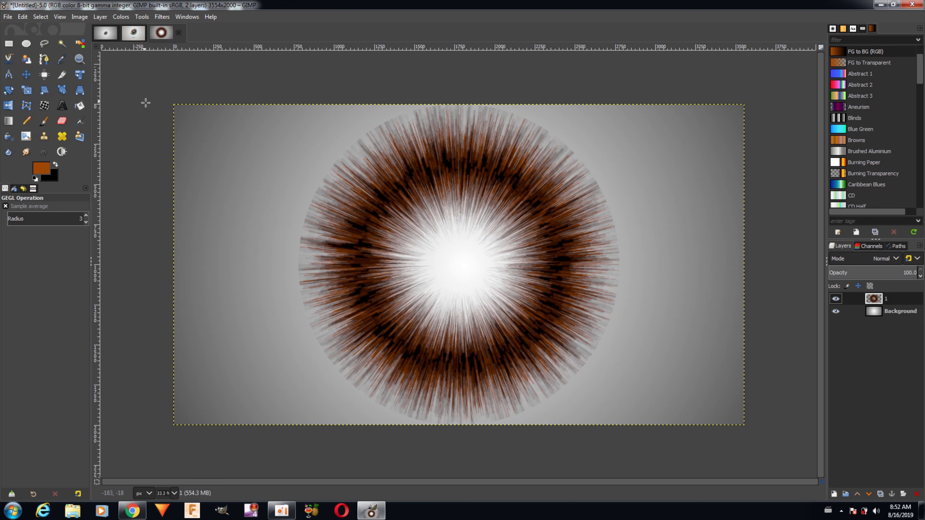
Scale layer 1 proportionally to 2310 × 1300 px, keeping Cubic interpolation
left_click(99, 17)
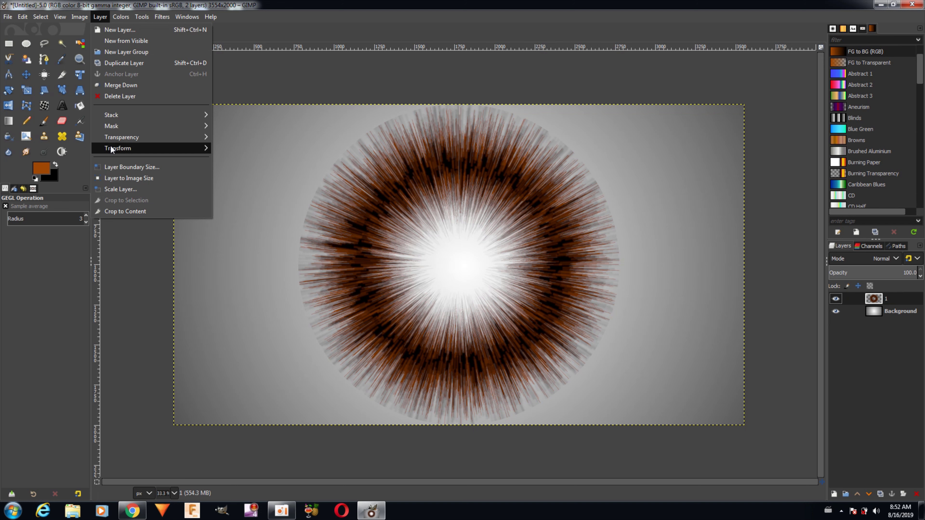
left_click(116, 189)
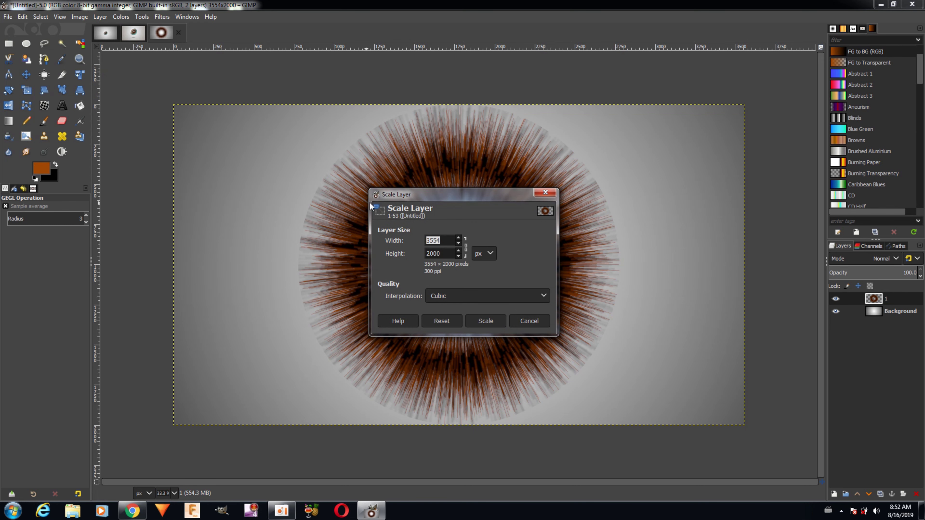
left_click_drag(400, 195, 172, 207)
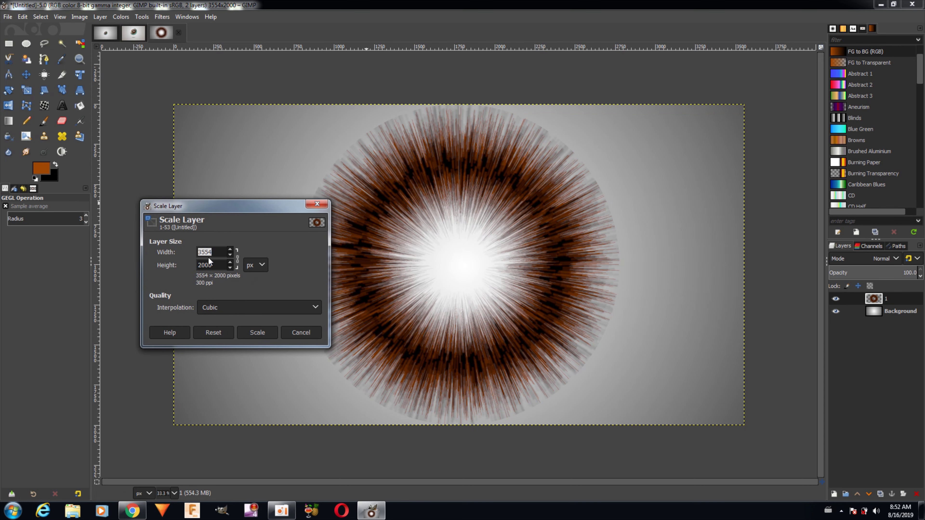
double_click(221, 266)
type("1")
left_click(240, 333)
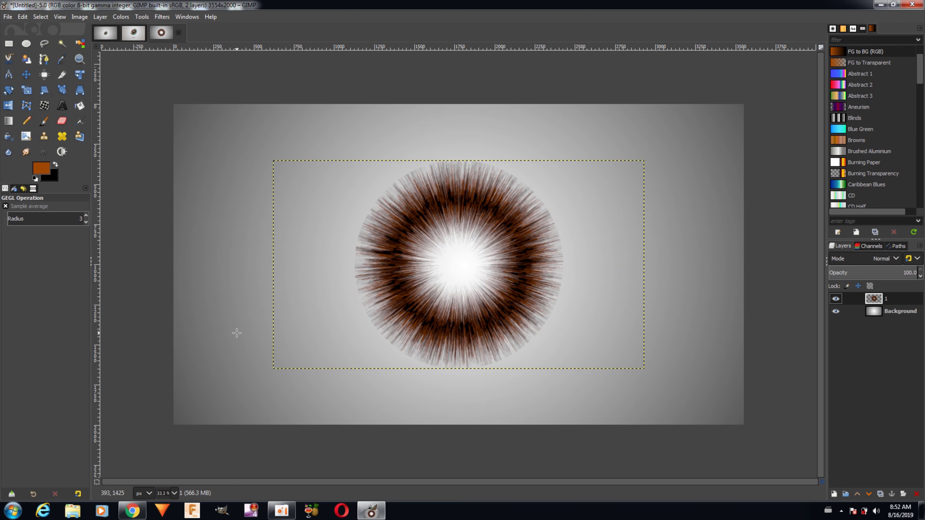
Scale layer 1 down further to 1631 × 918 px, keeping the width and height linked
left_click(106, 17)
left_click(133, 188)
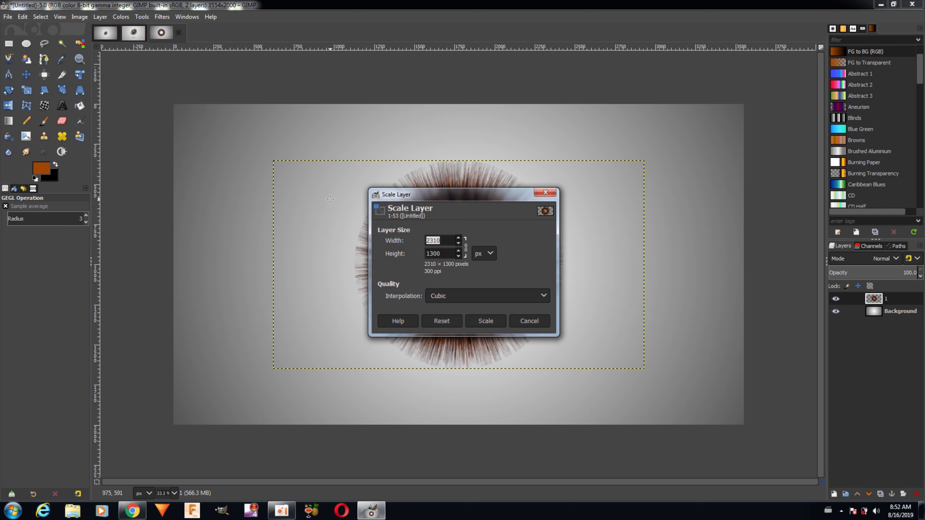
left_click_drag(399, 192, 138, 191)
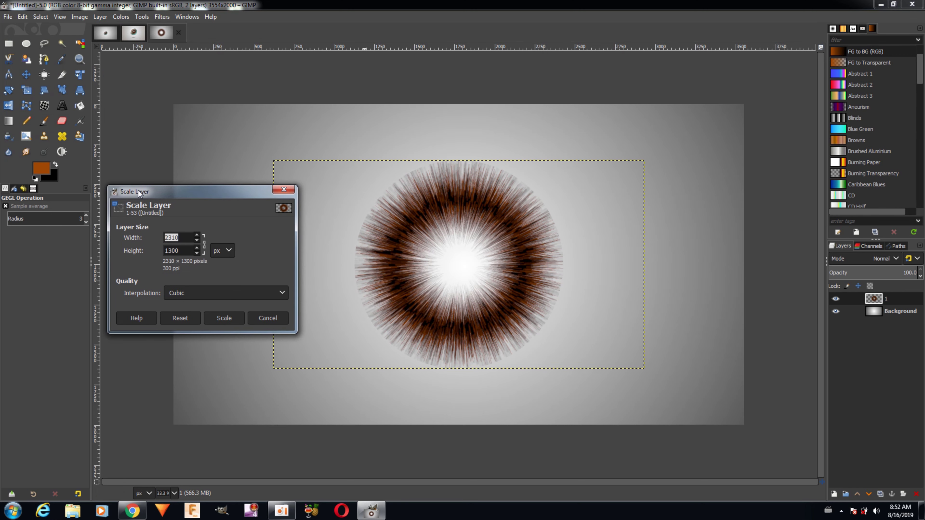
left_click(198, 255)
left_click(198, 255)
left_click(197, 254)
left_click(224, 318)
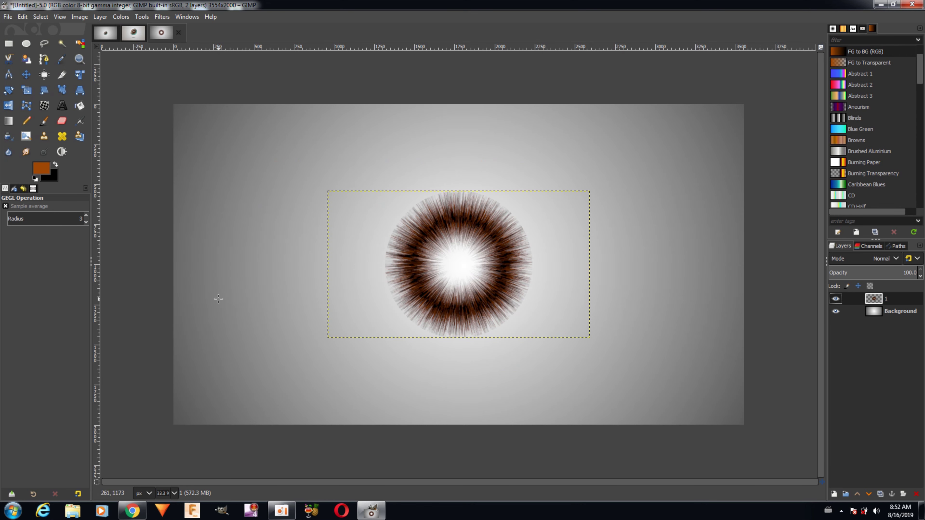
Reduce the ring on layer 1 again by scaling the layer to 1391 × 783 px
left_click(102, 21)
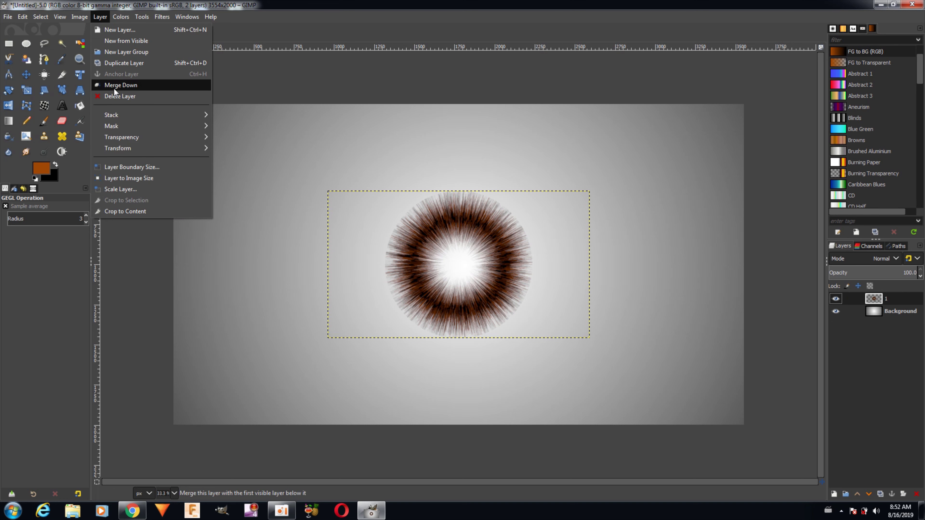
left_click(146, 184)
left_click_drag(396, 197, 190, 197)
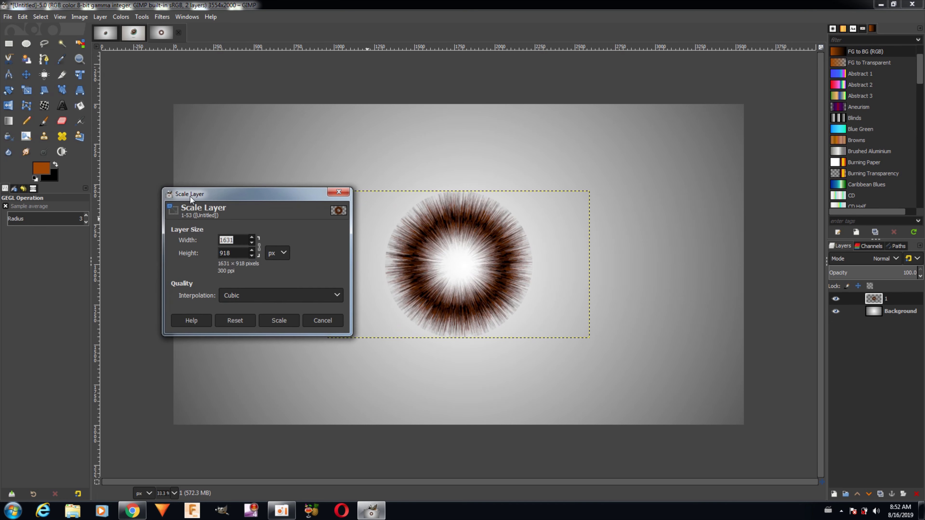
left_click(251, 257)
left_click_drag(253, 256, 253, 255)
left_click(278, 320)
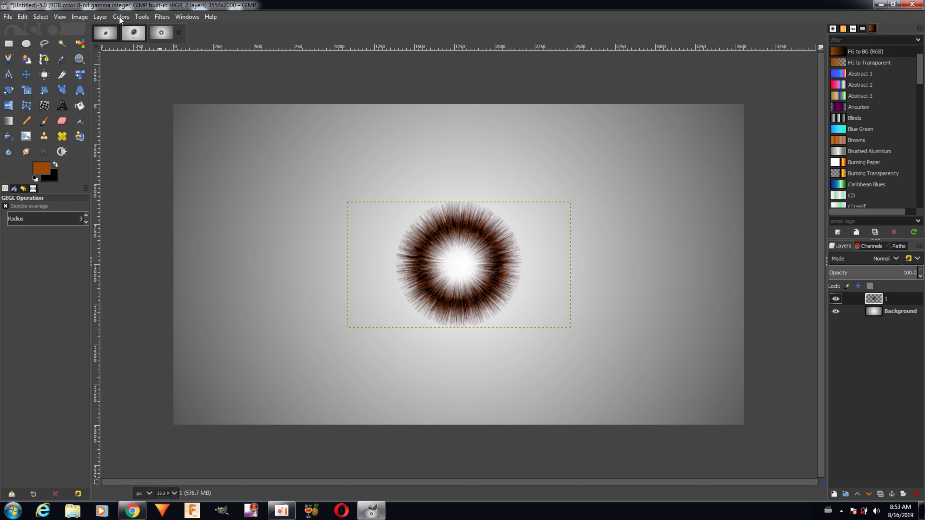
Try scaling layer 1 proportionally to a height of 300 px, and undo that scaling
left_click(99, 17)
left_click(145, 193)
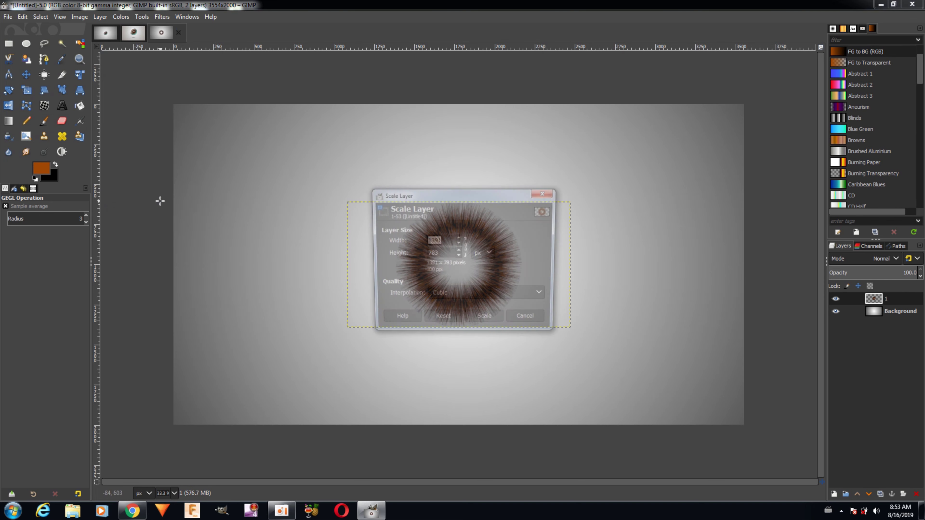
left_click_drag(404, 195, 212, 193)
key("Tab")
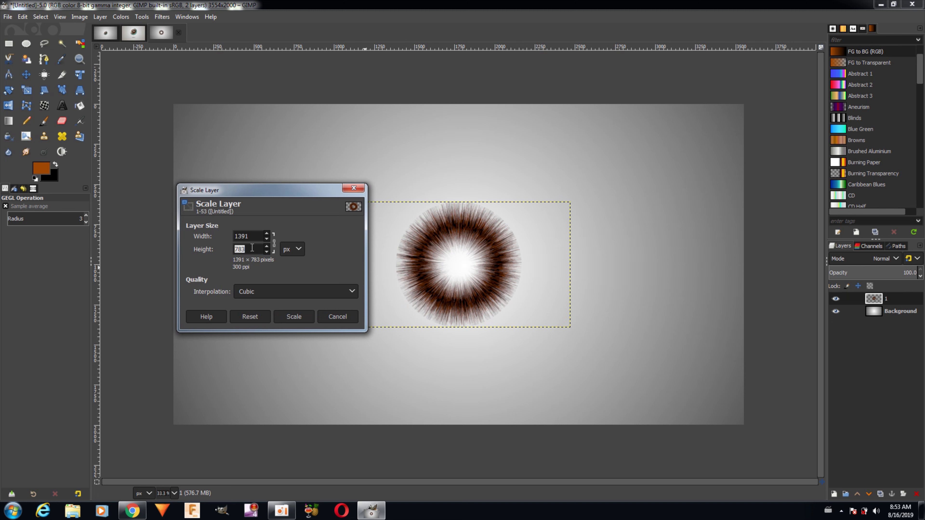
type("300")
left_click(297, 314)
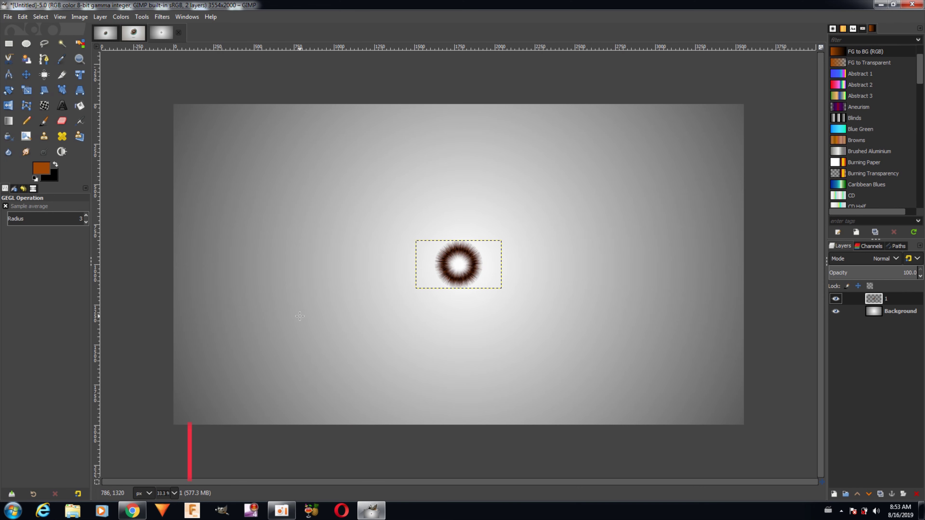
left_click(22, 17)
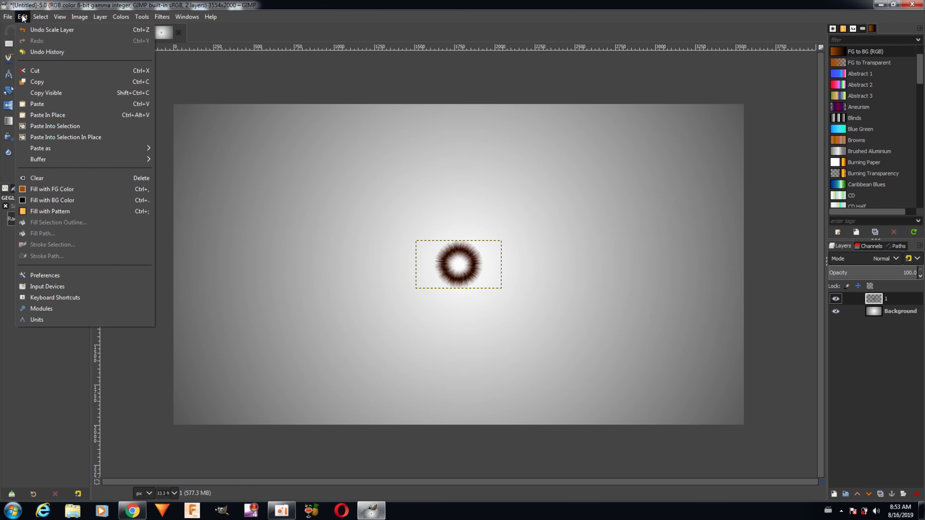
left_click(22, 25)
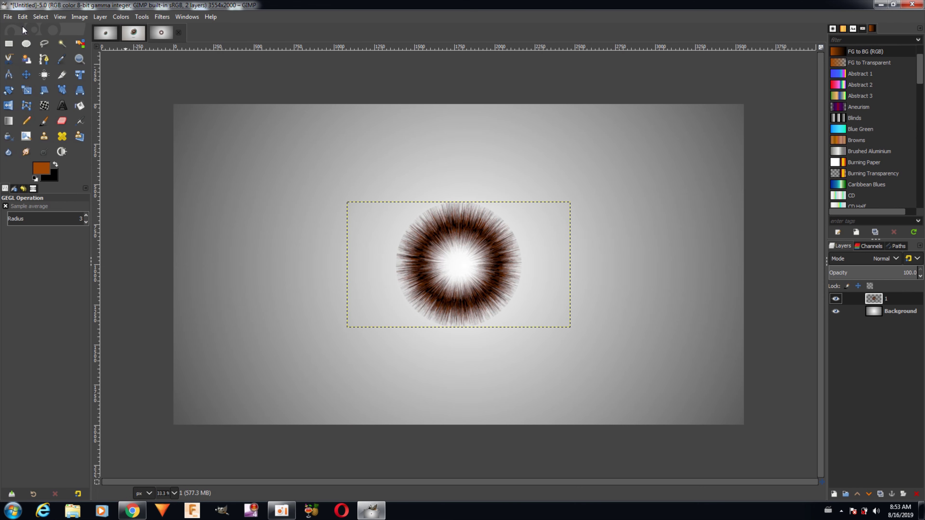
Scale layer 1 proportionally to a height of 450 px
left_click(99, 19)
left_click(128, 188)
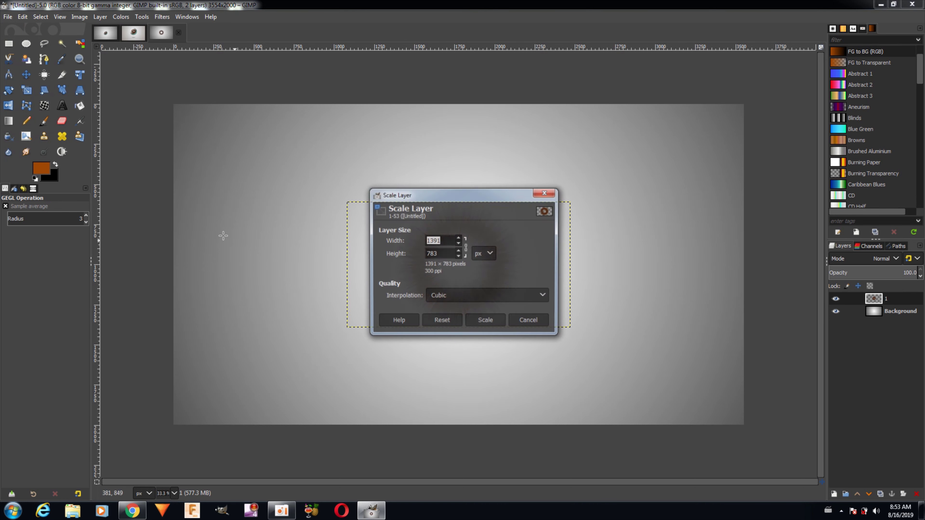
double_click(439, 254)
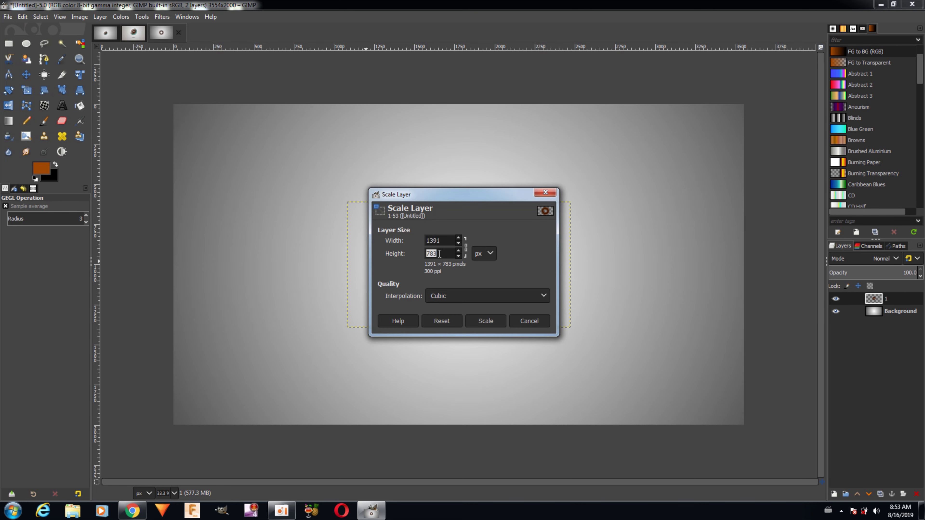
type("450")
left_click(486, 320)
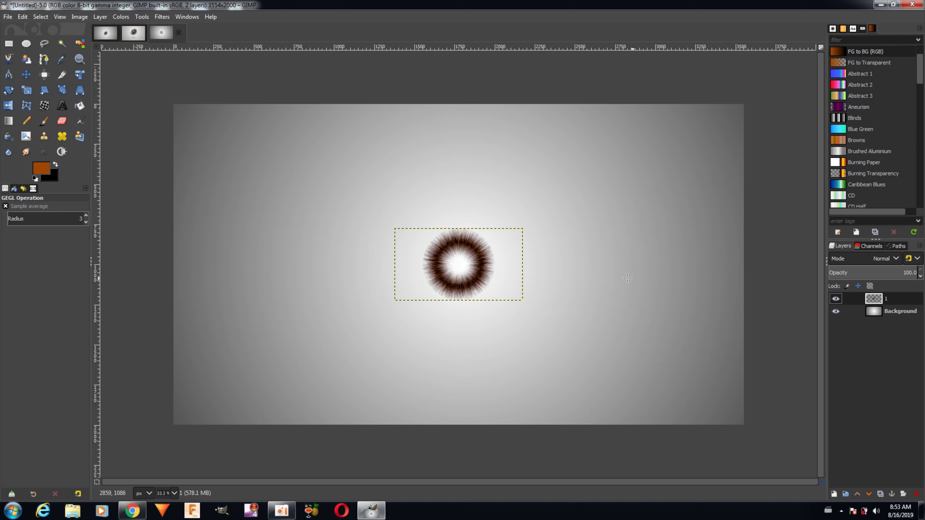
Add a new transparent layer above layer 1 and select a circle about 132 px wide at the ring's center, expanding from center at 1:1
left_click(836, 495)
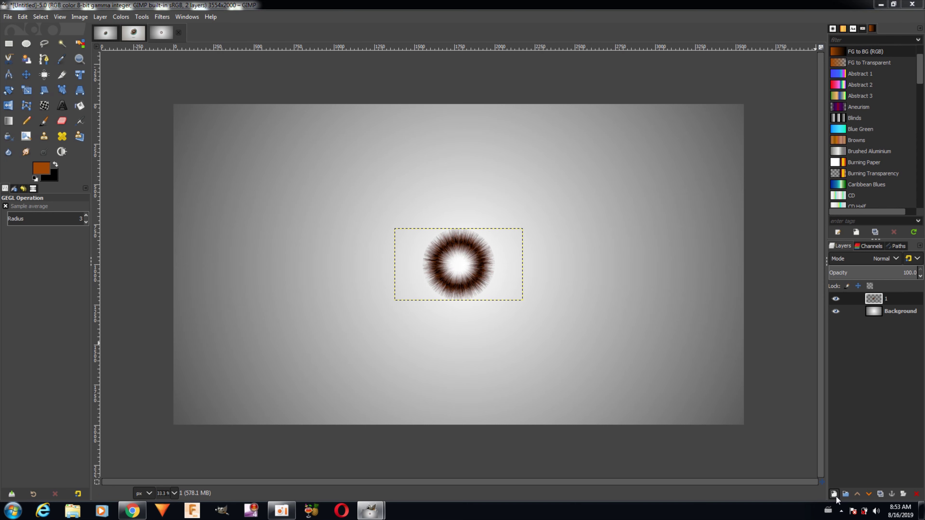
left_click(850, 485)
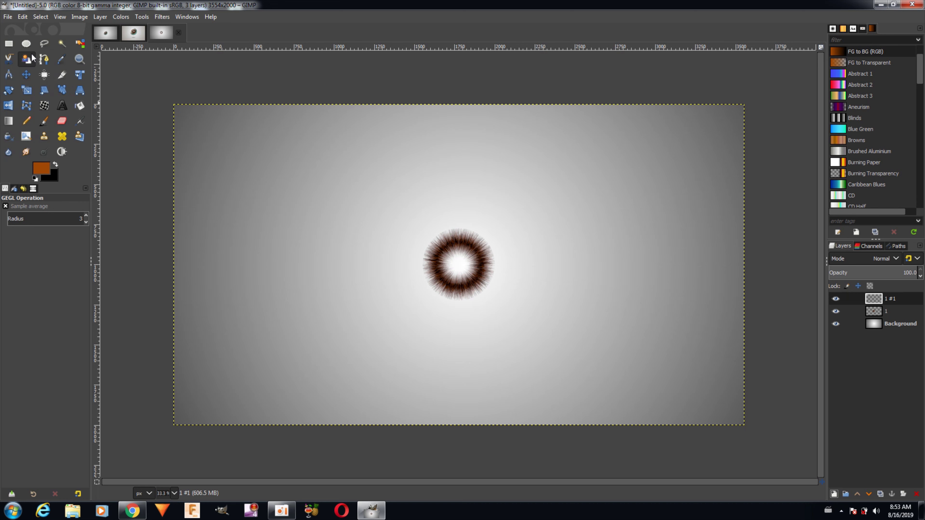
left_click(26, 47)
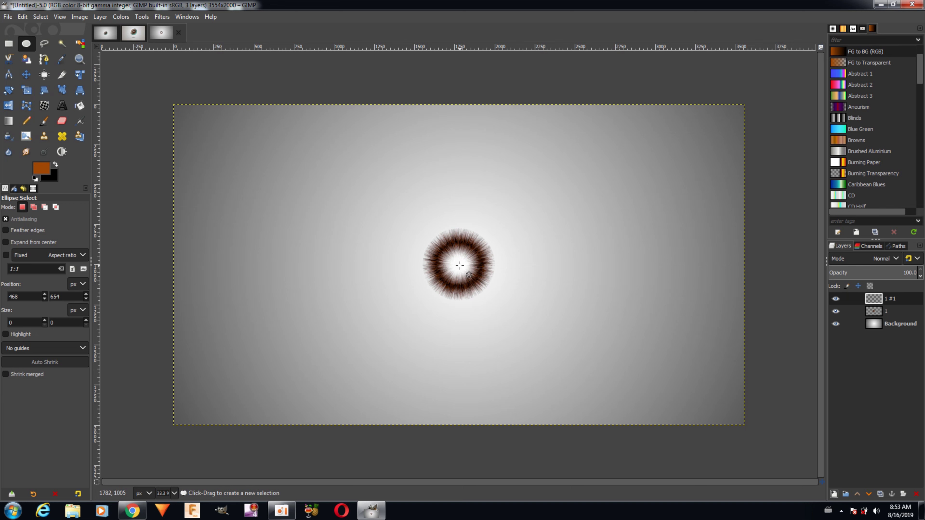
left_click_drag(459, 264, 460, 266)
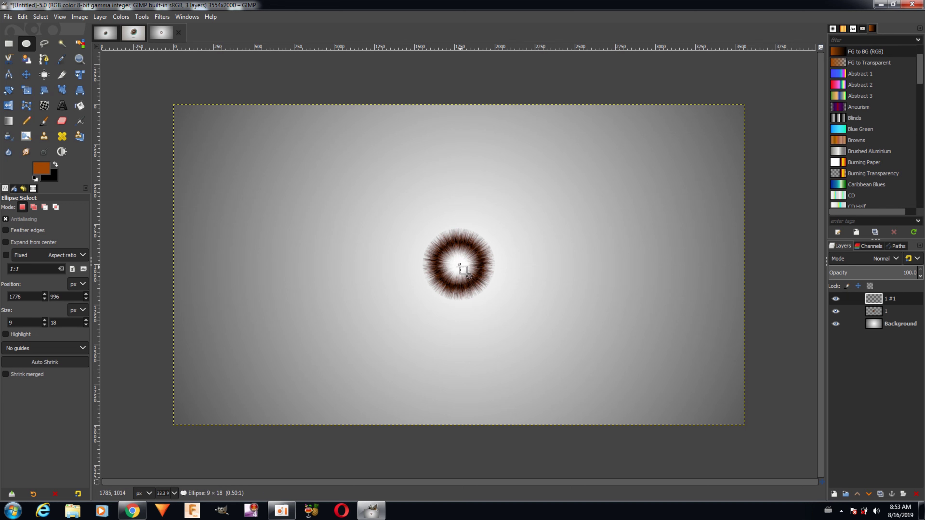
left_click(13, 241)
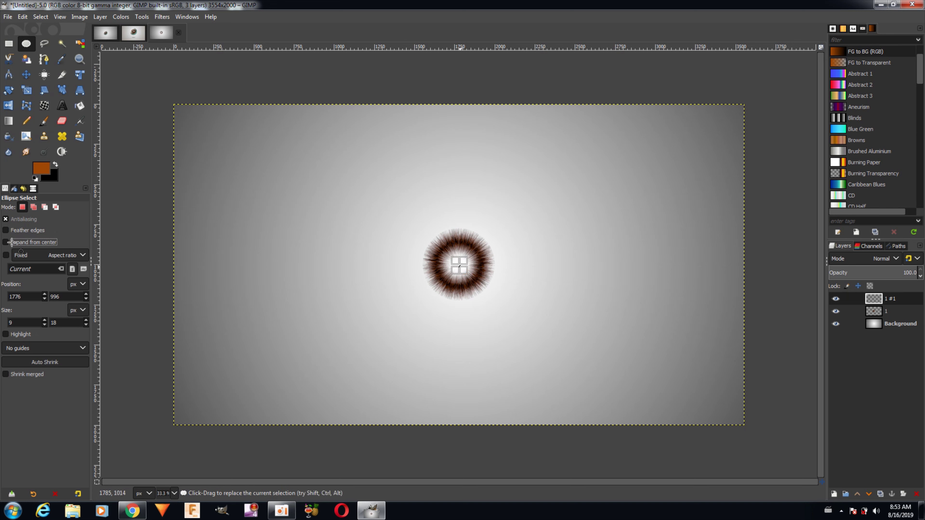
left_click(11, 255)
left_click(520, 263)
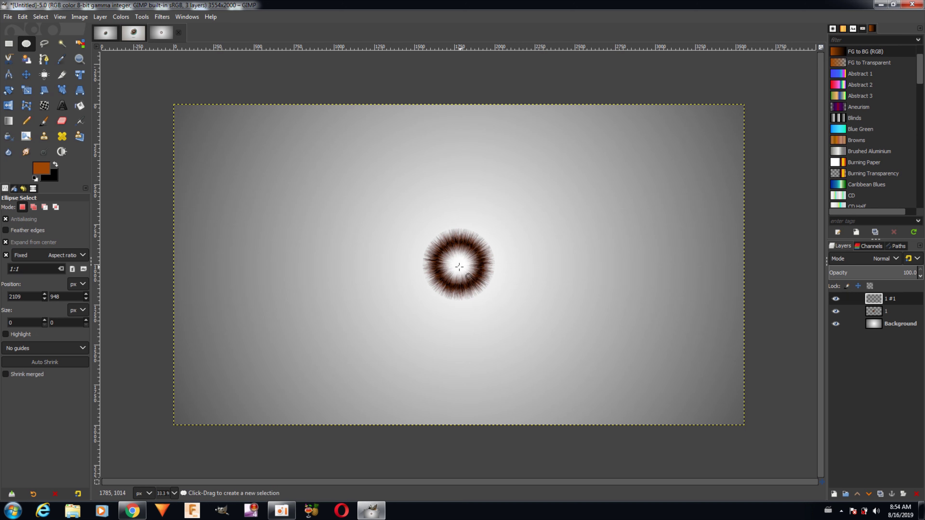
mouse_move(458, 265)
left_mouse_down()
mouse_move(477, 282)
mouse_move(469, 276)
left_mouse_up()
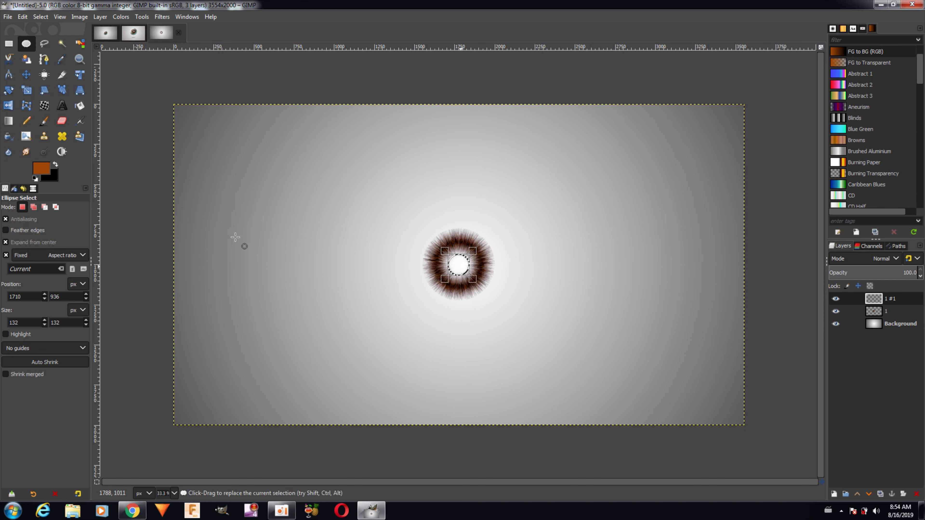
Add a horizontal guide at 50 percent of the image
left_click(82, 17)
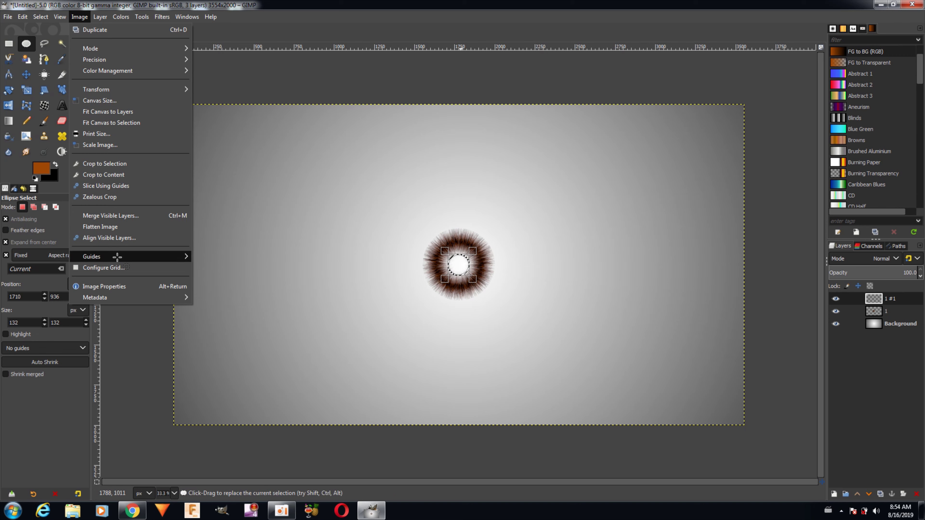
mouse_move(117, 256)
left_click(211, 256)
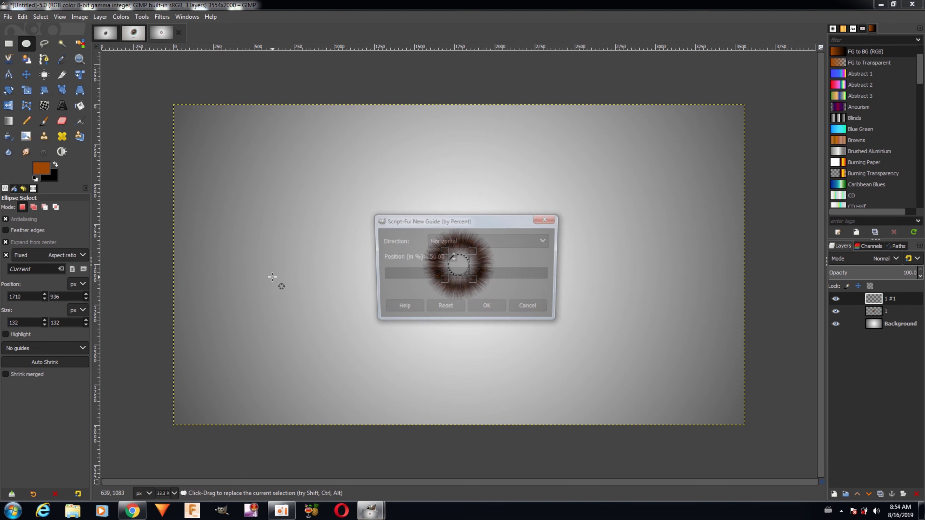
left_click(498, 311)
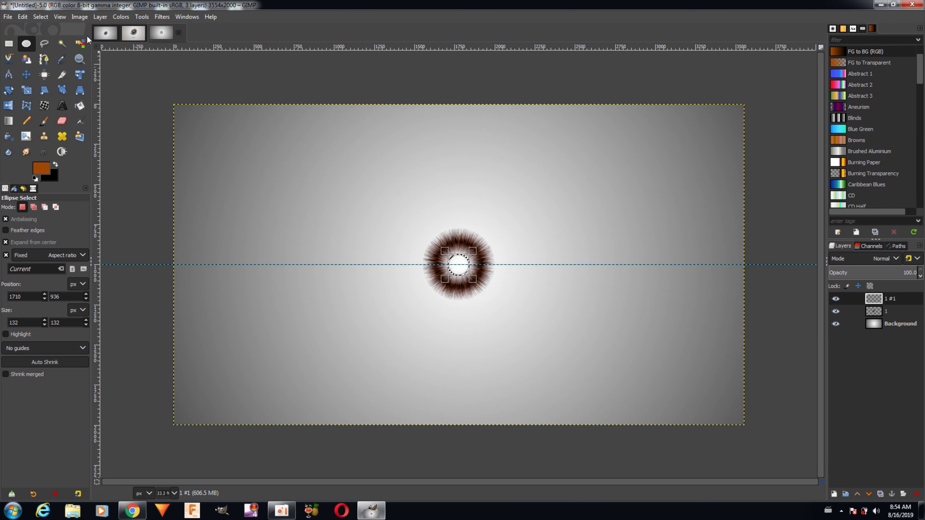
Add a vertical guide at 50 percent of the image
left_click(79, 17)
mouse_move(98, 260)
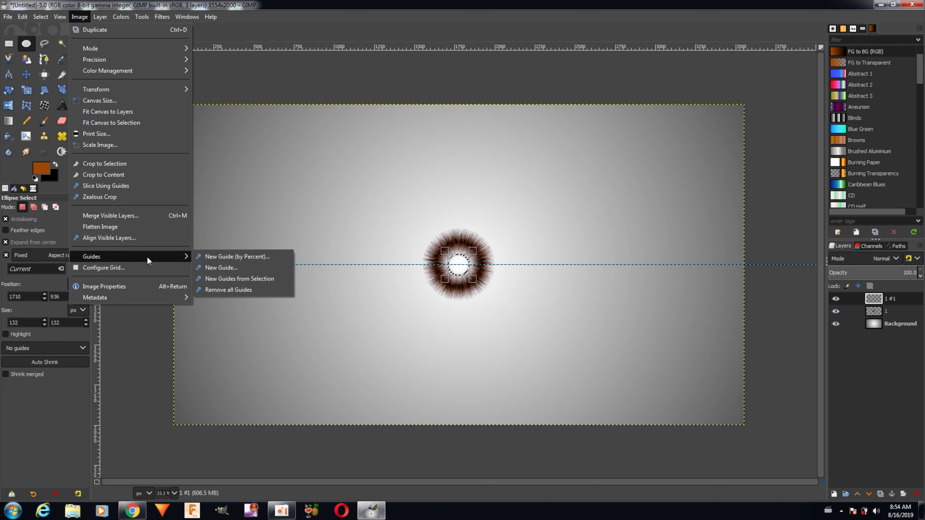
left_click(208, 258)
left_click_drag(383, 224, 155, 223)
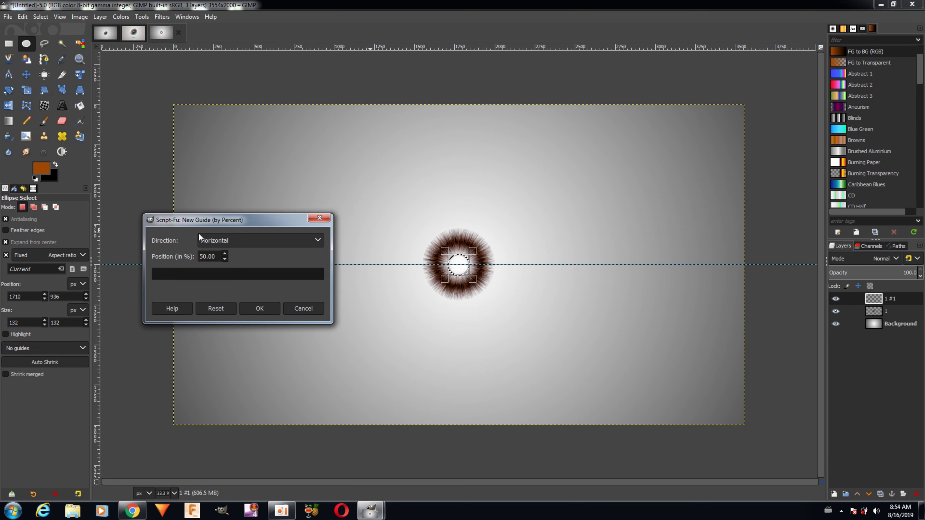
left_click(220, 239)
left_click(228, 266)
left_click(258, 306)
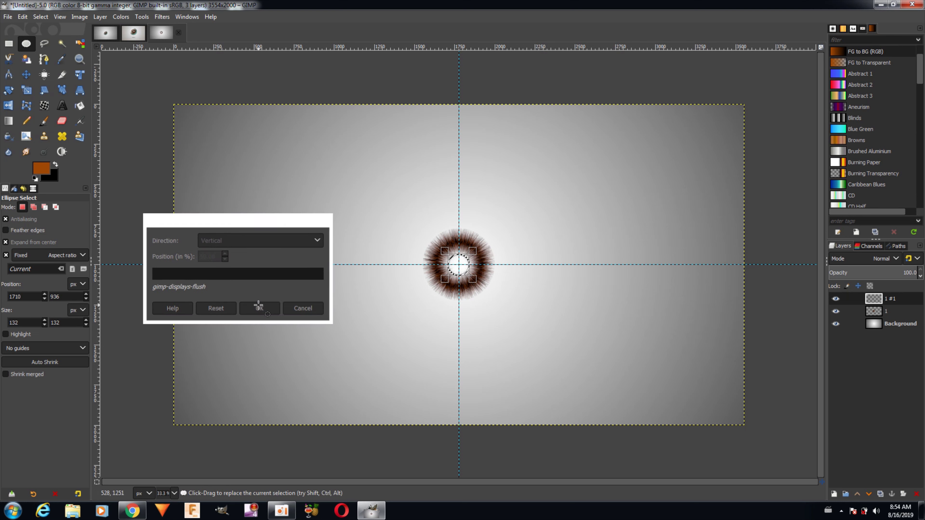
Enlarge the circular selection to about 148 px across and fill it with the black background color
left_click(468, 274)
left_click_drag(468, 274, 480, 281)
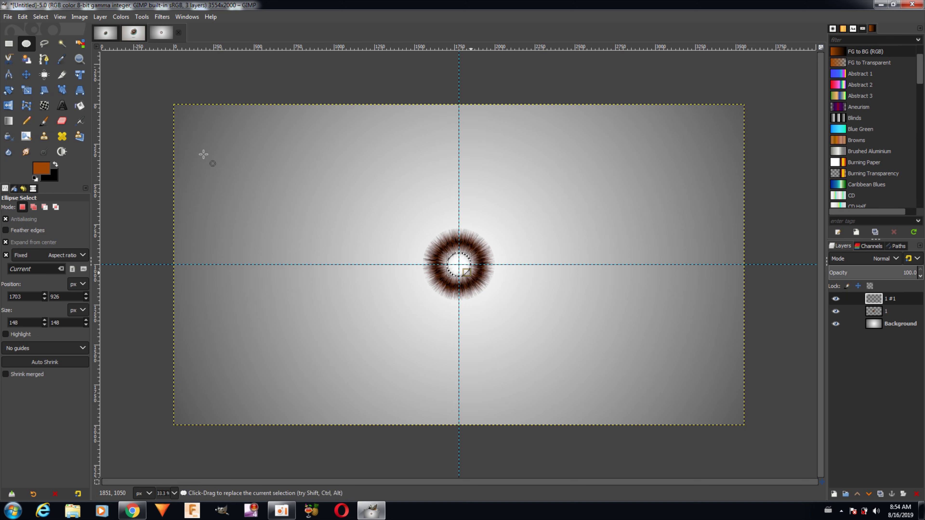
left_click(40, 17)
mouse_move(23, 17)
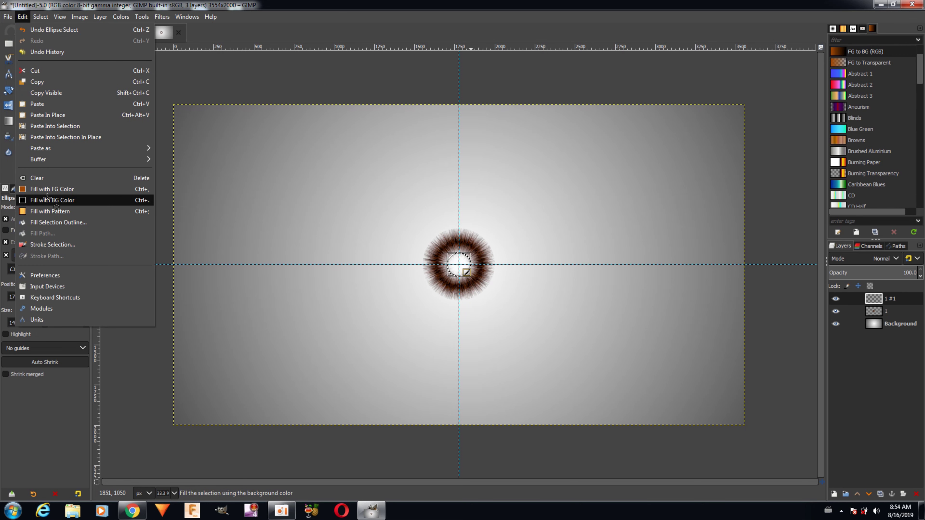
left_click(48, 200)
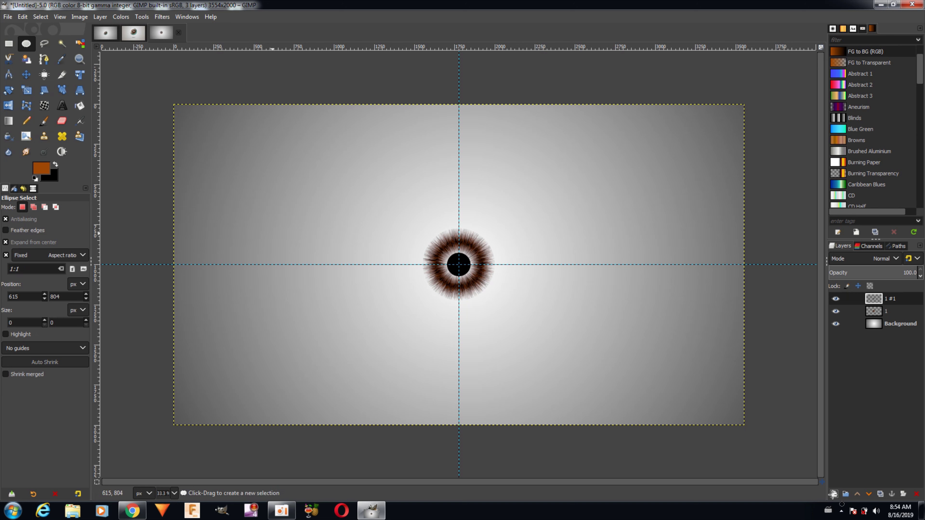
Add another new transparent layer above the layer holding the black circle
left_click(833, 494)
left_click(850, 485)
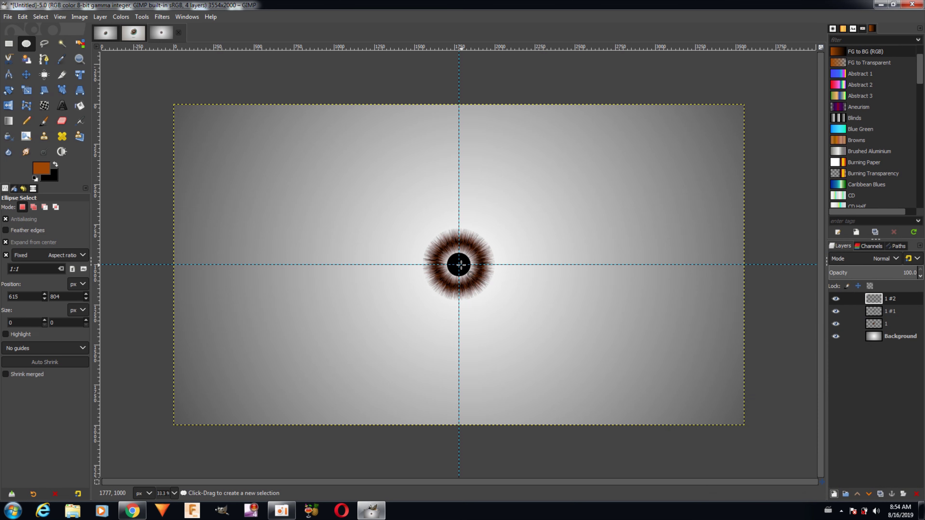
Make a 52 px circular selection centered on the pupil, fill it with white using the default colors, and clear the selection
left_click_drag(459, 265, 464, 266)
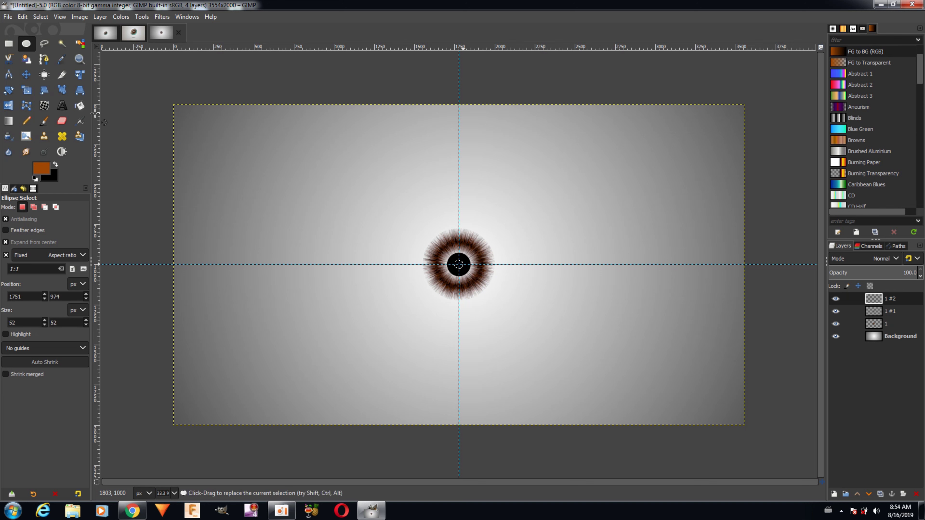
left_click(34, 178)
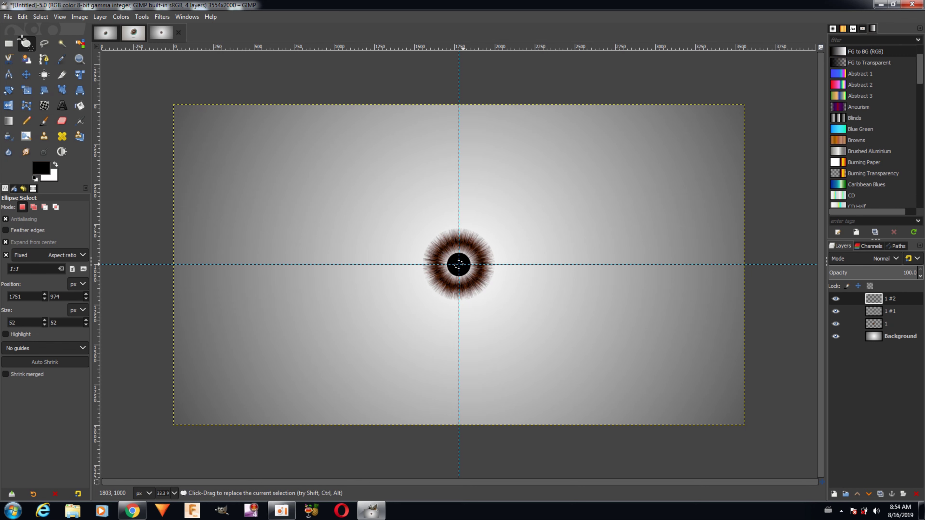
left_click(22, 16)
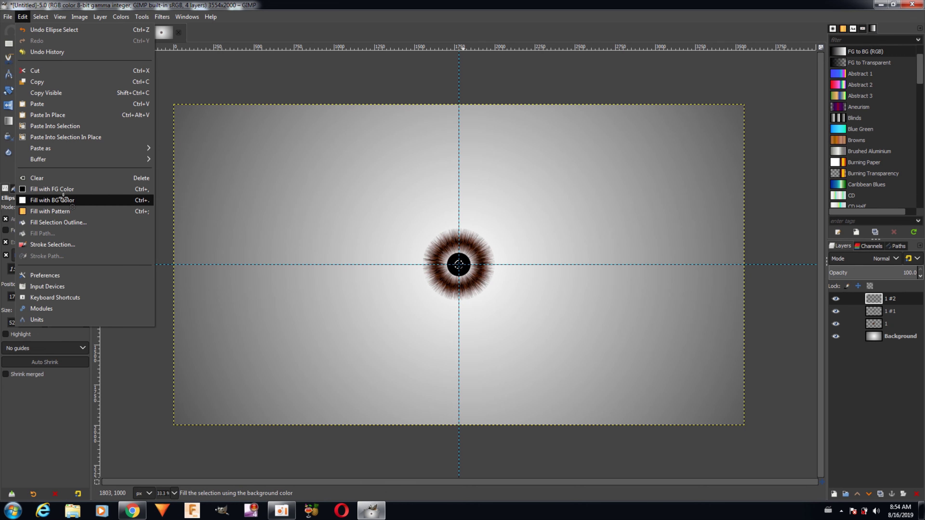
left_click(63, 200)
left_click(41, 17)
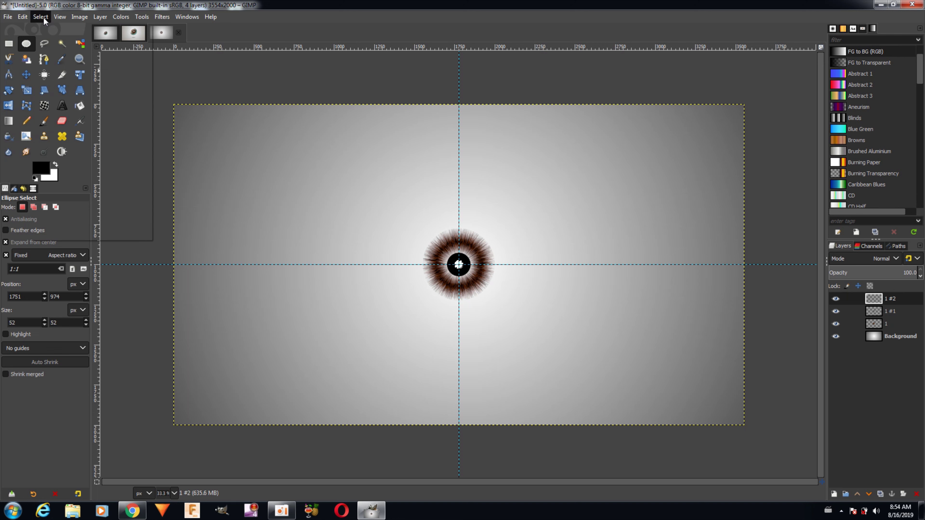
left_click(42, 41)
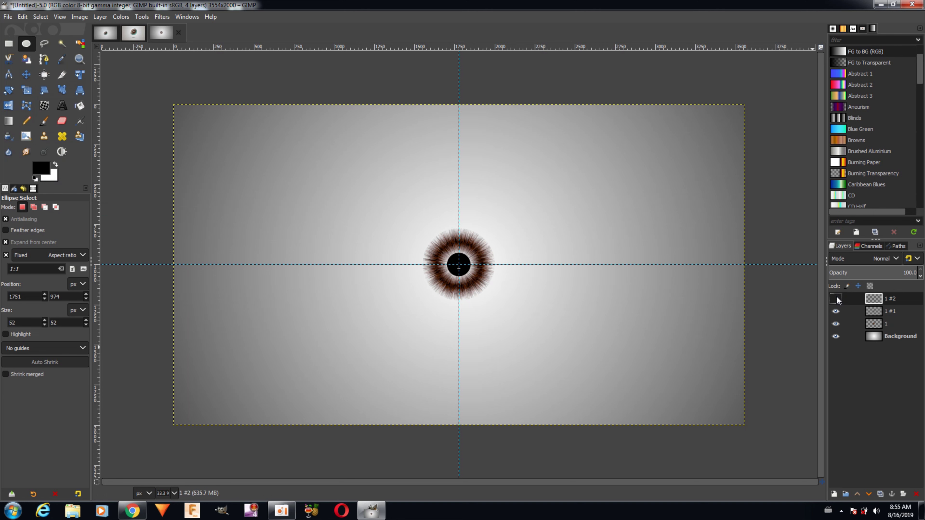
Apply a Gaussian Blur of size 10.09 in X and Y to the small white circle's layer
left_click(168, 18)
mouse_move(204, 81)
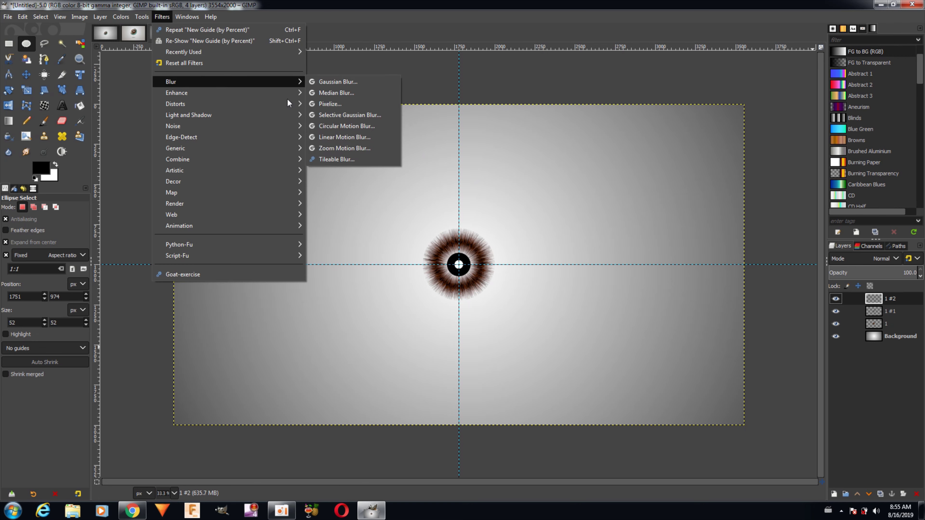
left_click(343, 82)
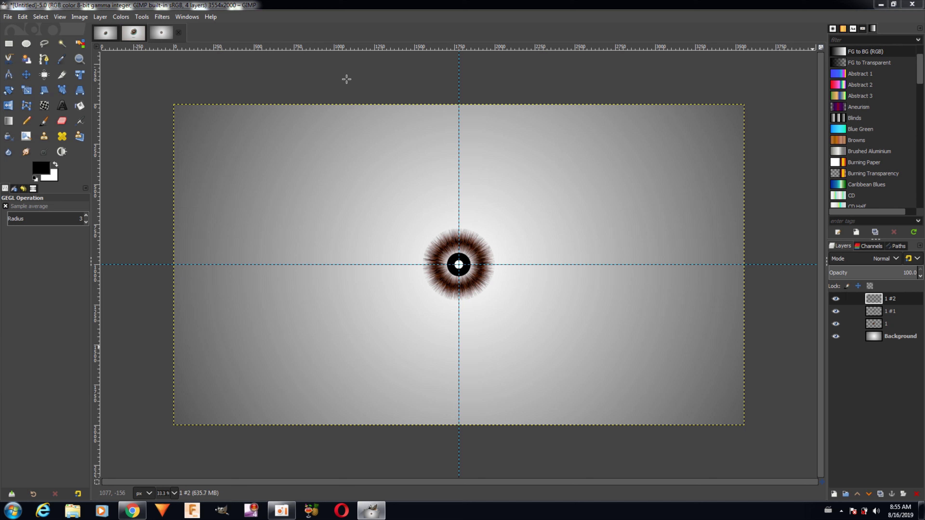
left_click(83, 147)
left_click_drag(83, 146, 89, 147)
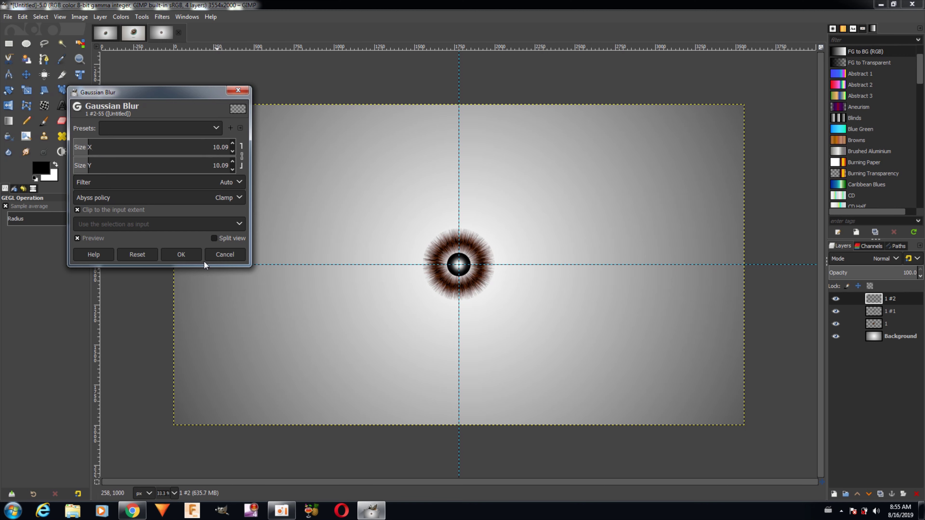
left_click(184, 253)
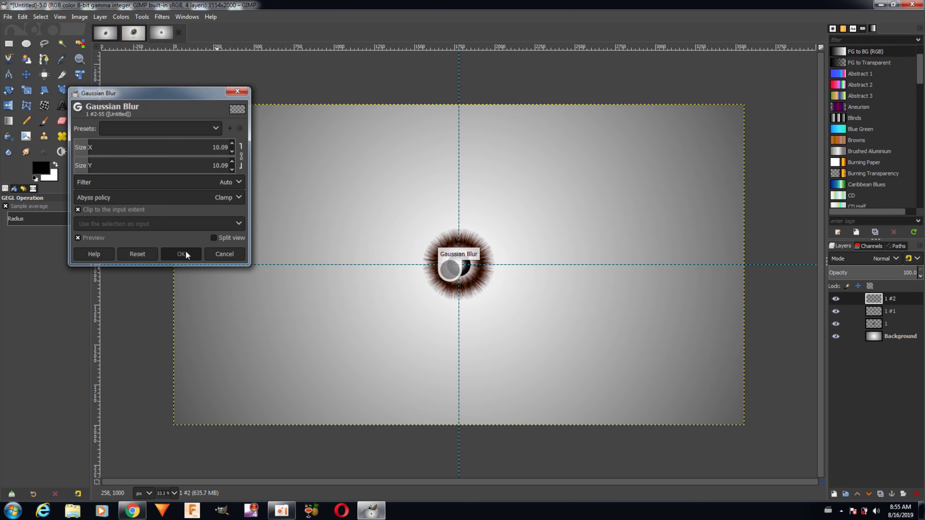
Add a new transparent layer above the blurred white highlight
left_click(834, 494)
left_click(843, 486)
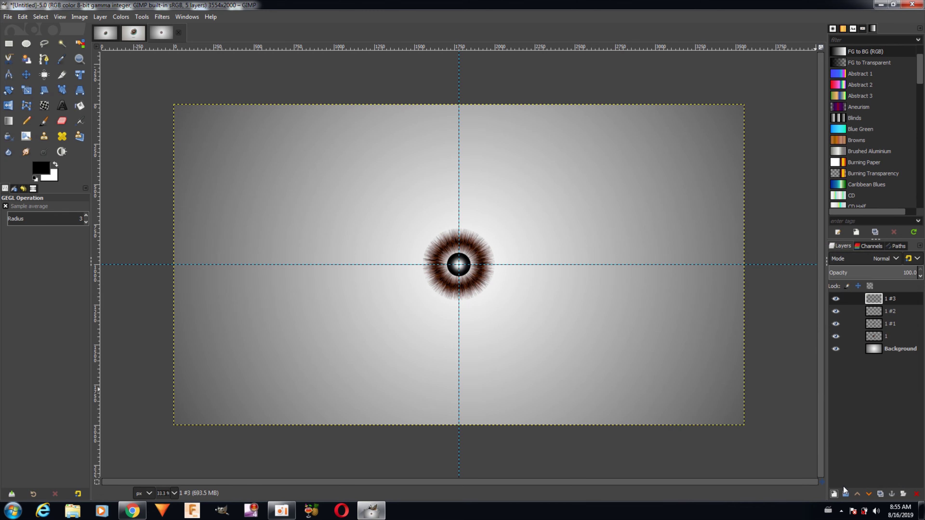
key("shift+ctrl+f")
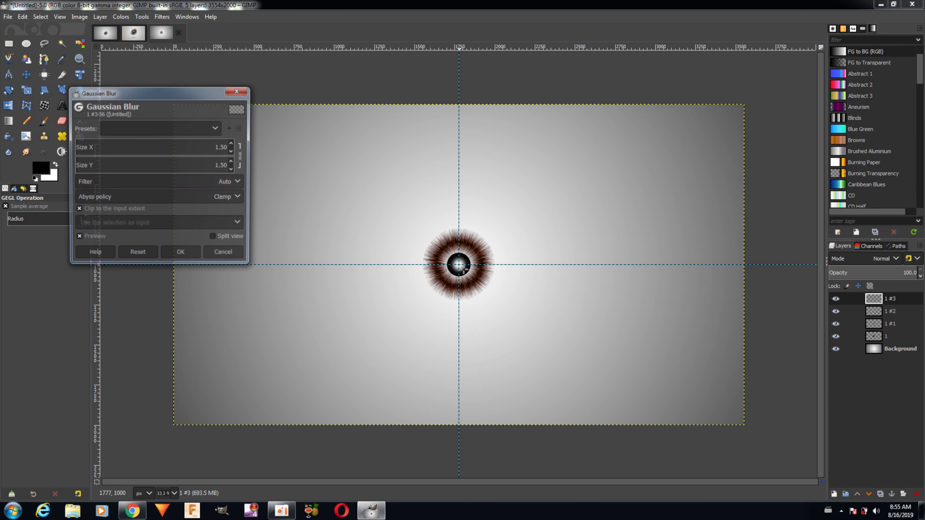
left_click(232, 257)
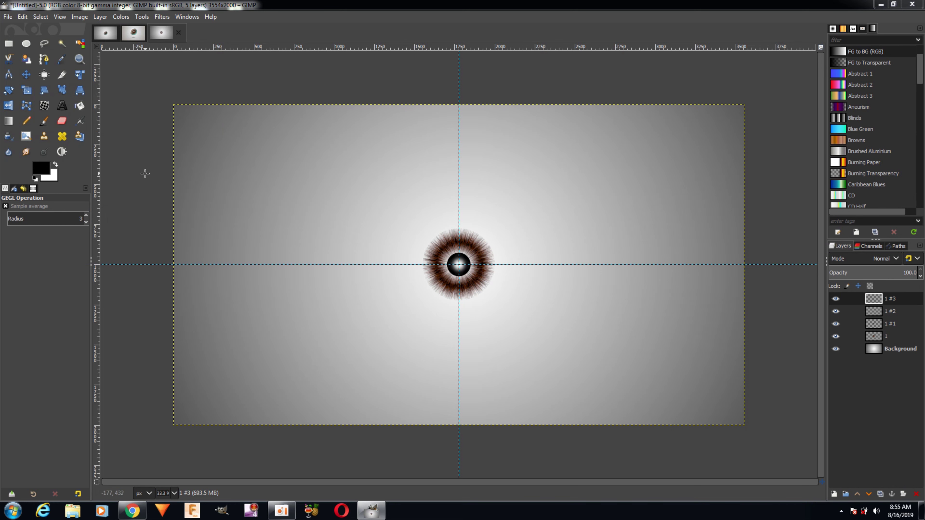
Make a 472 px circular selection centered on the guides' crossing and fill it with the black foreground color
left_click(24, 44)
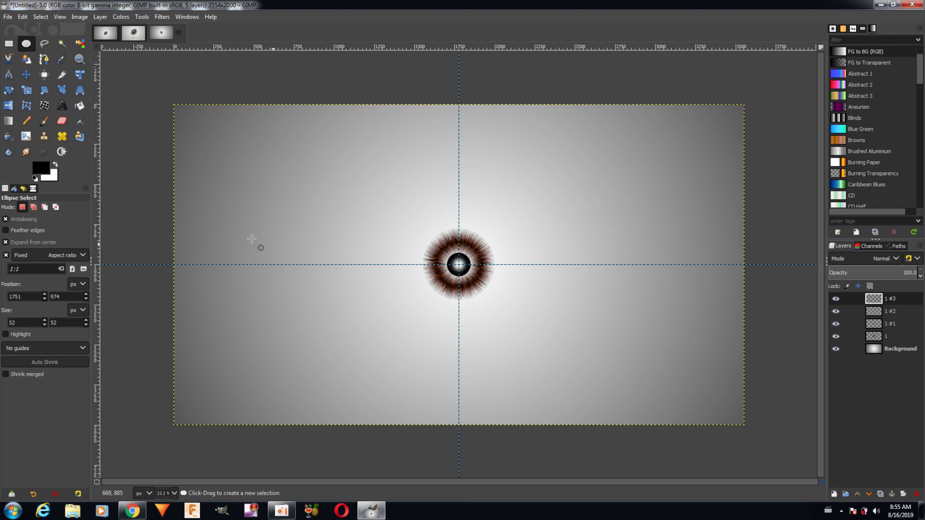
left_click_drag(459, 264, 496, 294)
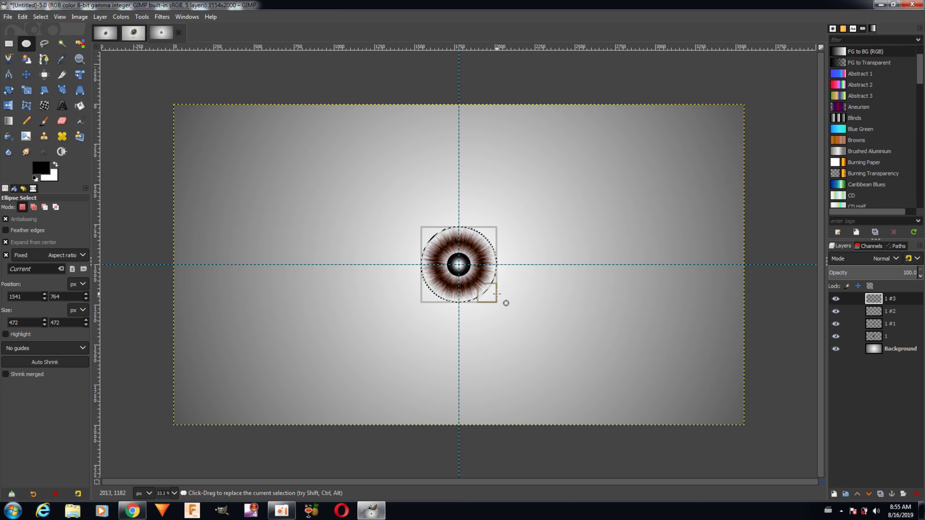
right_click(480, 276)
mouse_move(494, 301)
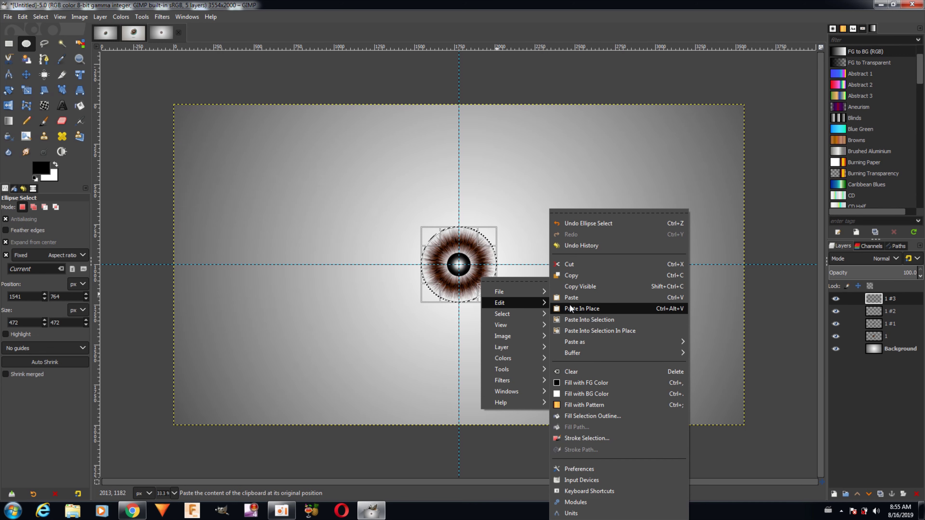
left_click(591, 382)
Shrink the circular selection to 424 px and cut out the black inside it to leave a ring
mouse_move(489, 296)
left_mouse_down()
mouse_move(496, 306)
mouse_move(493, 298)
left_mouse_up()
right_click(477, 270)
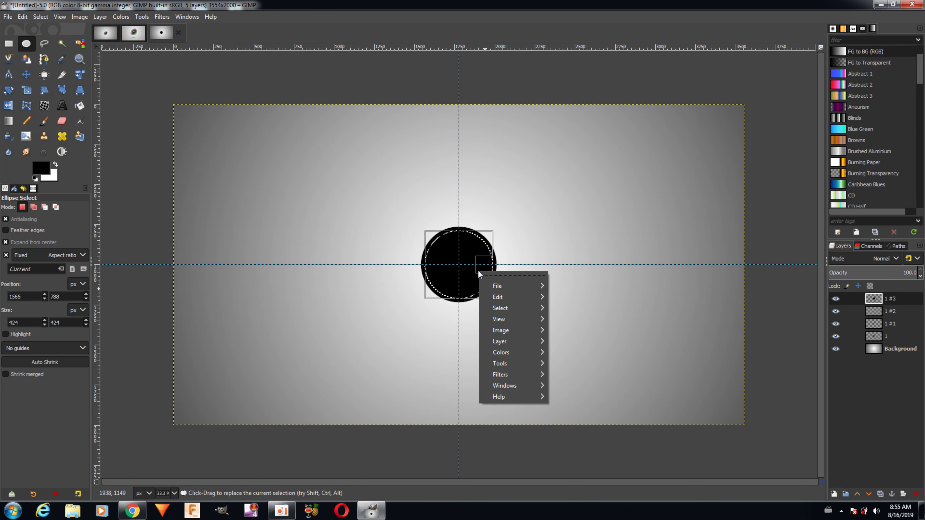
mouse_move(531, 296)
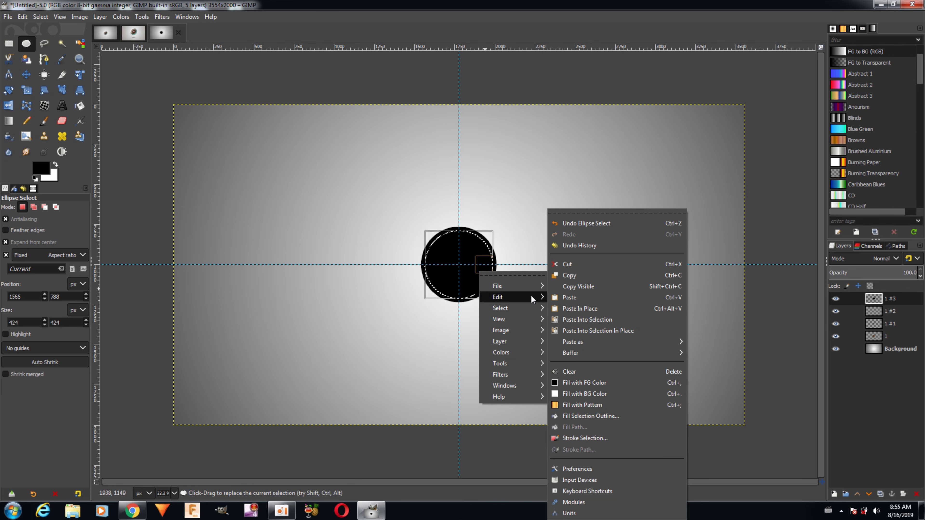
left_click(579, 265)
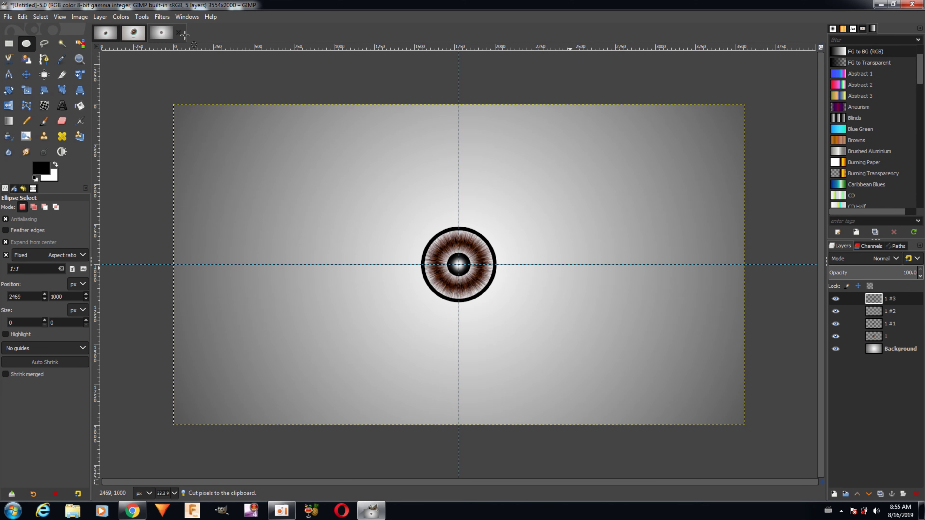
Apply a Gaussian Blur of size 10.09 in X and Y to the black outer ring
left_click(162, 17)
mouse_move(180, 79)
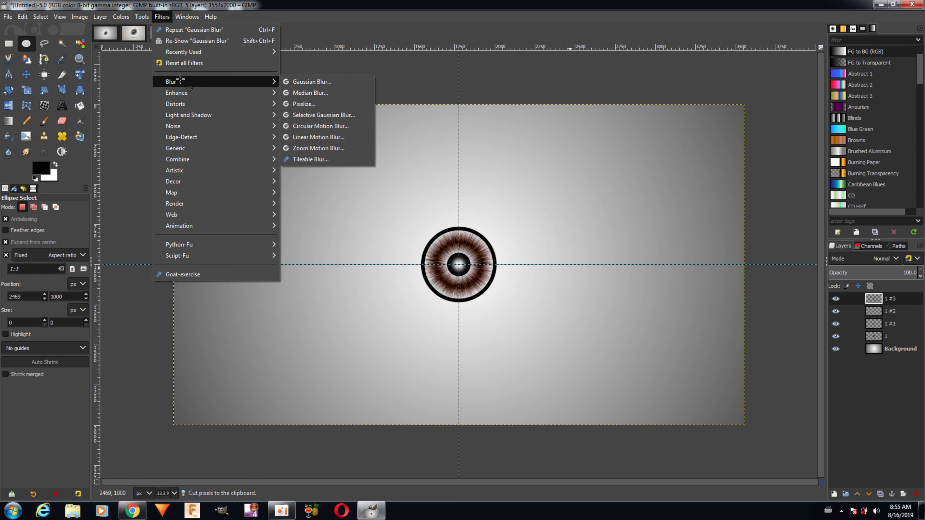
left_click(292, 82)
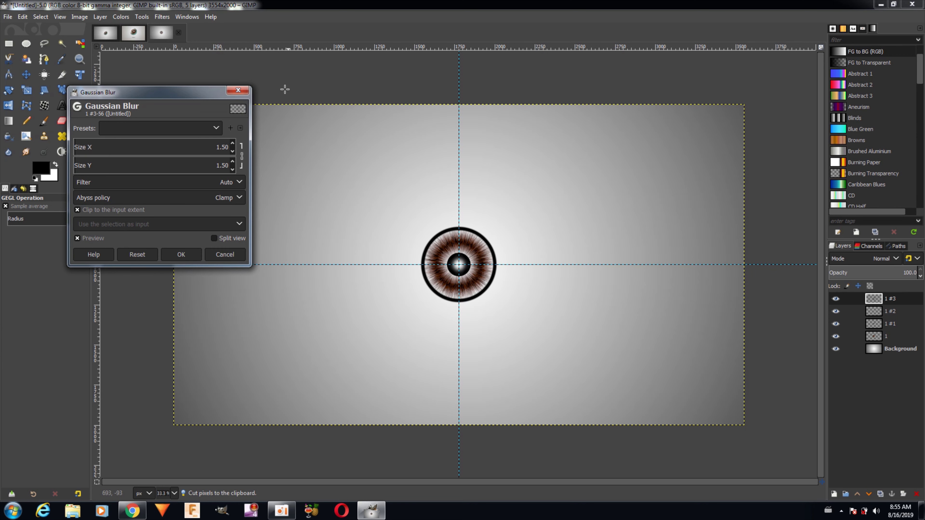
left_click(85, 146)
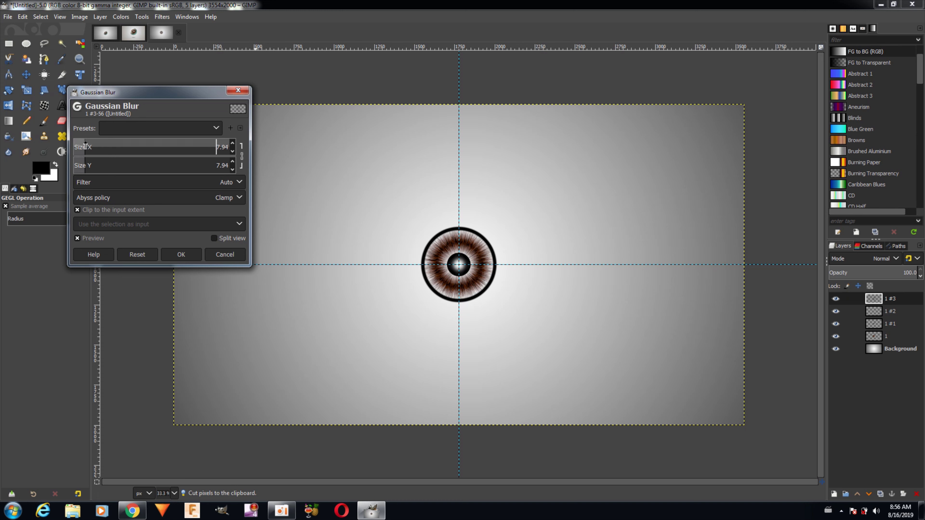
left_click_drag(87, 146, 89, 146)
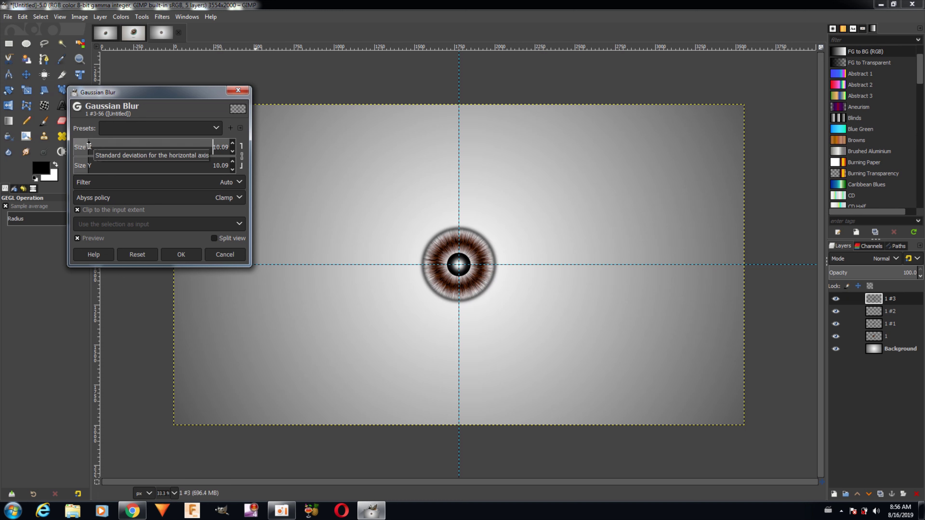
left_click(189, 258)
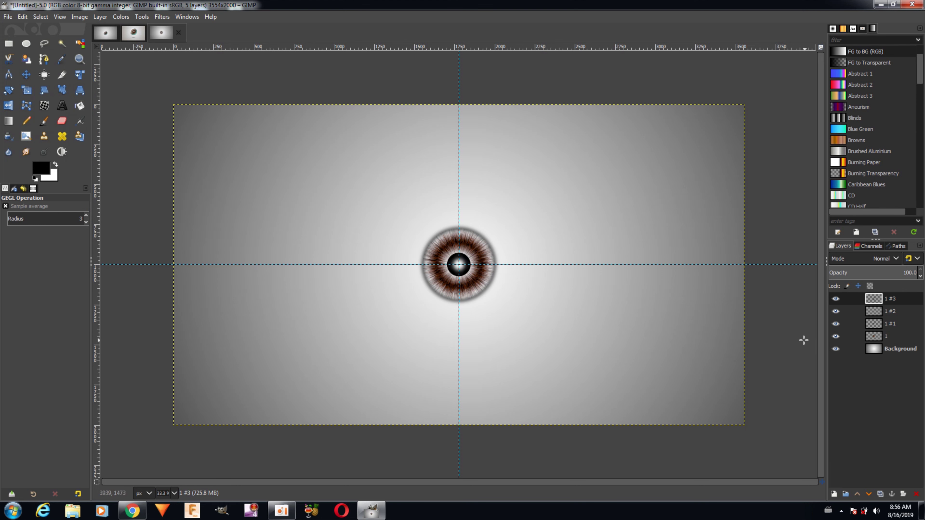
Add a new transparent layer above the blurred black ring's layer
left_click(836, 493)
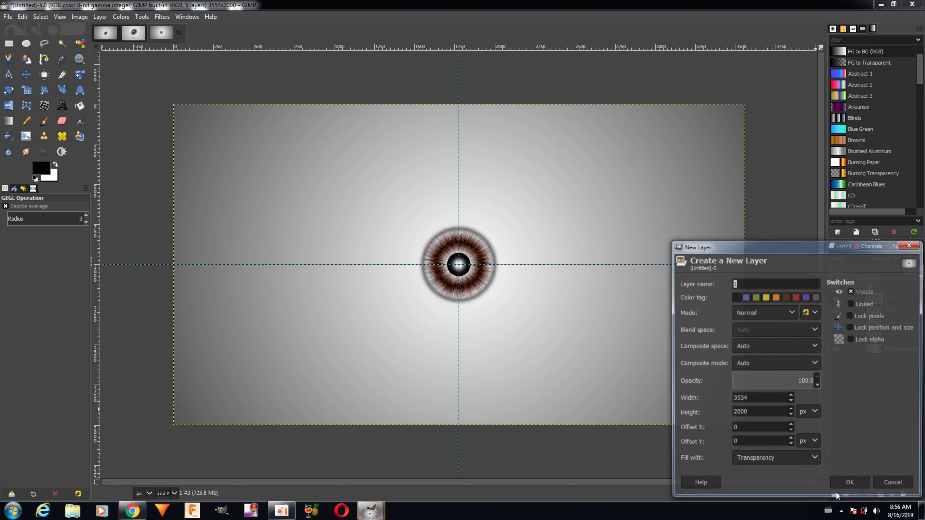
left_click(838, 484)
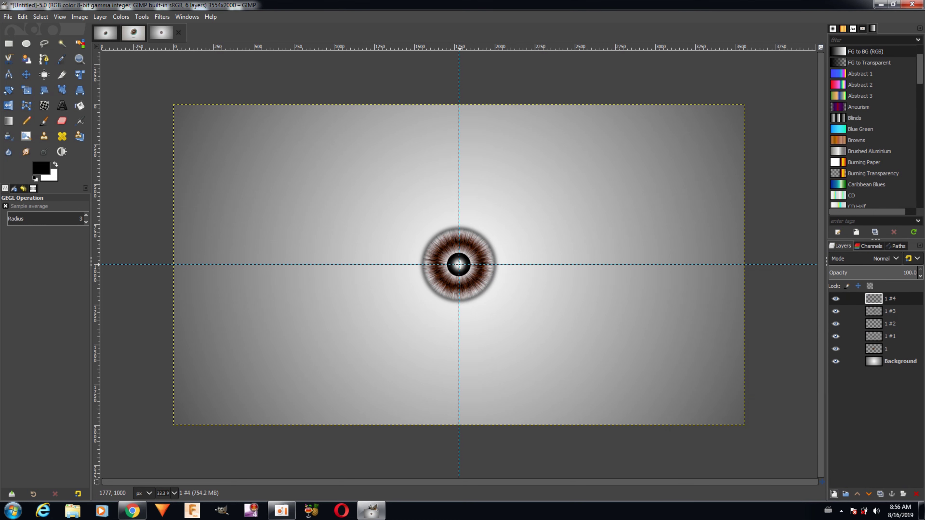
key("ctrl+shift+f")
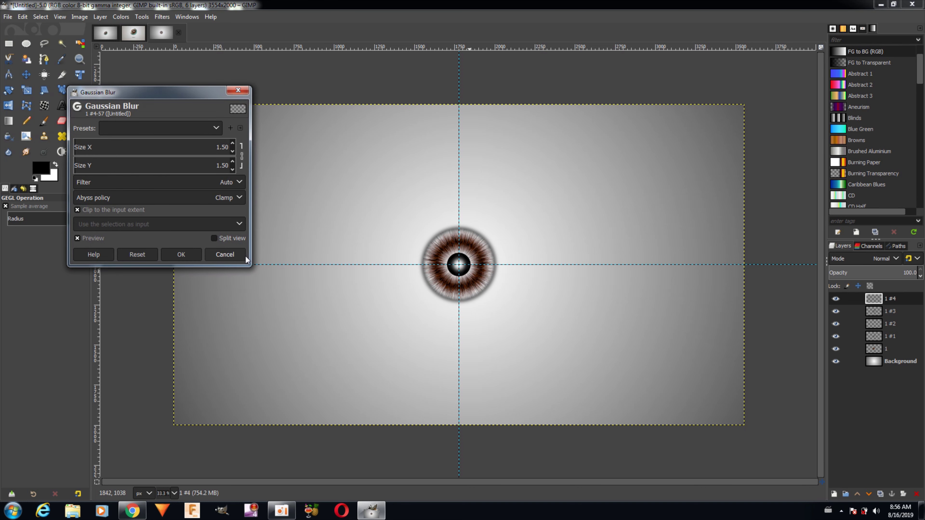
left_click(245, 256)
Make a 370 px circular selection centered on the guides' crossing and fill it with the white background color
left_click(25, 44)
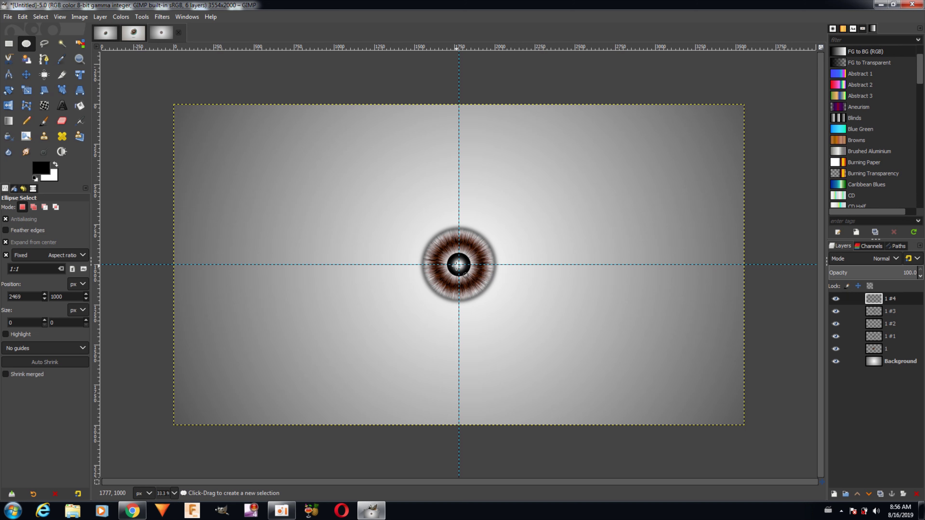
left_click_drag(459, 264, 489, 287)
right_click(468, 268)
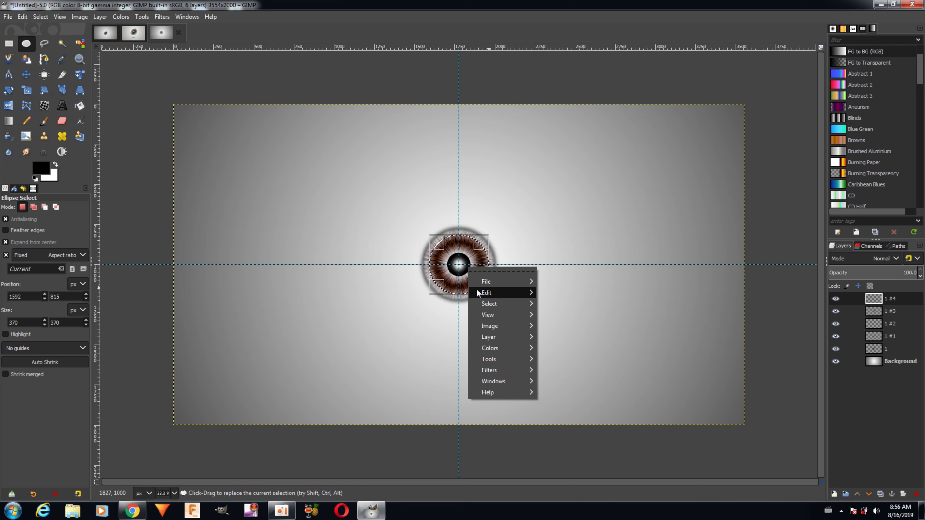
mouse_move(478, 290)
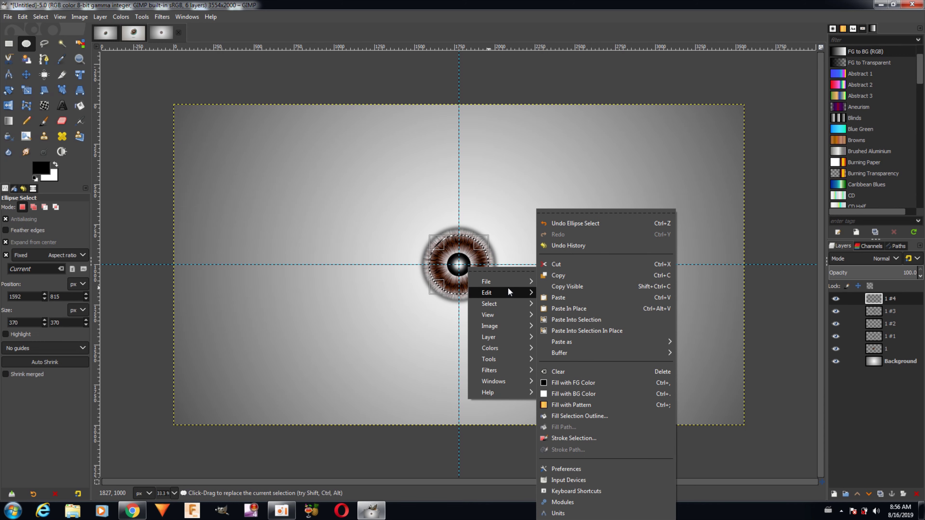
left_click(585, 394)
Shrink the selection to 322 px, cut out the white inside it to leave a ring, and clear the selection
left_click_drag(494, 299, 489, 295)
right_click(469, 262)
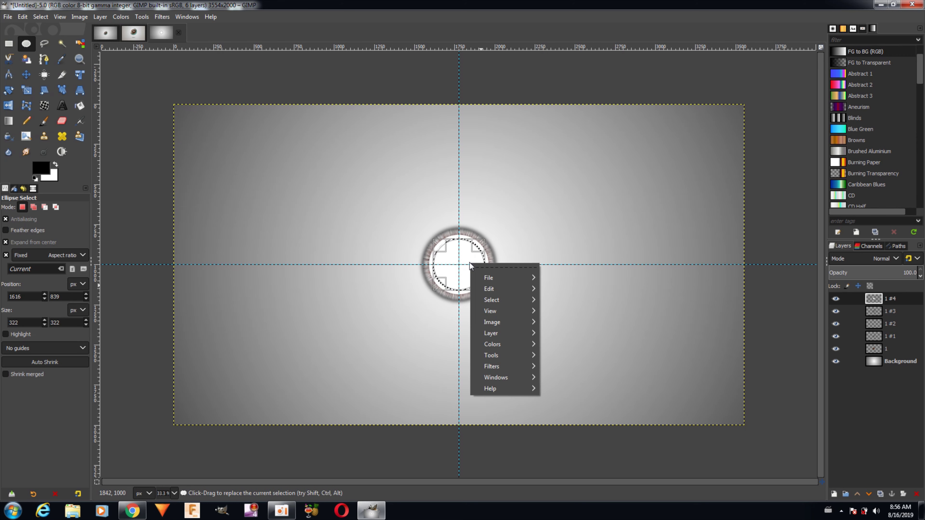
mouse_move(522, 287)
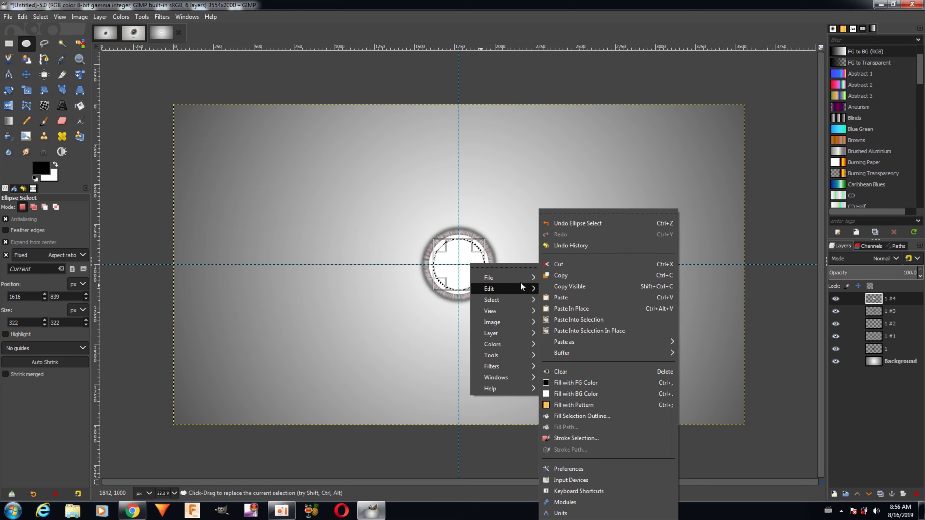
left_click(559, 263)
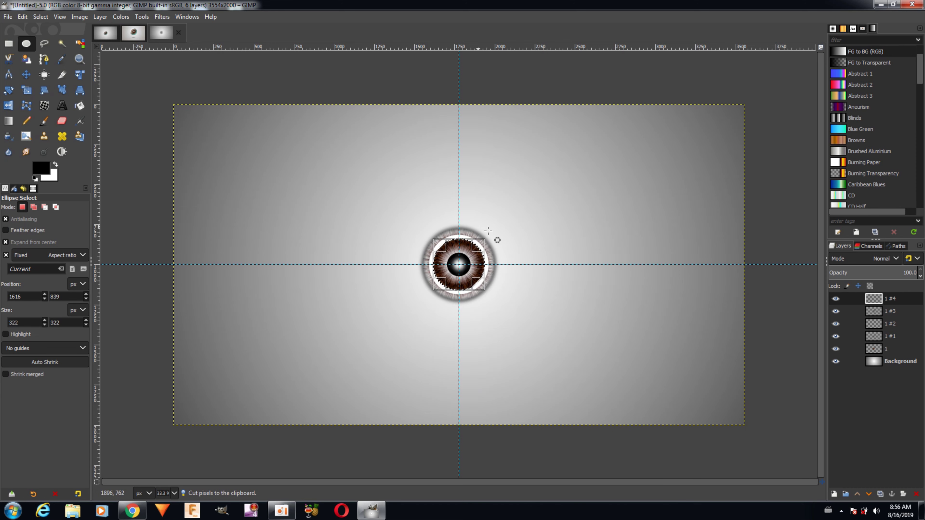
left_click(41, 17)
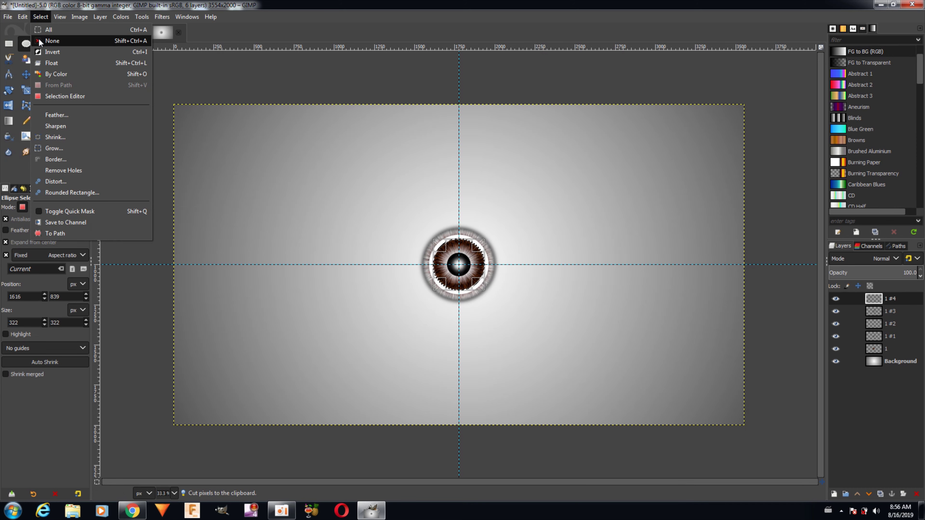
left_click(39, 41)
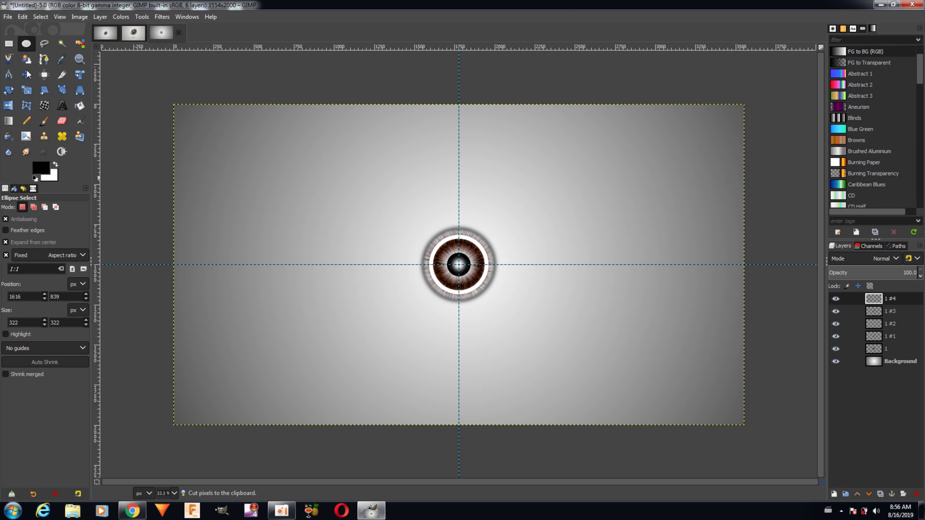
Enable feathered edges with radius 100, make a 438 px circular selection over the eye's upper right, and repeatedly cut the white ring inside it
left_click(36, 229)
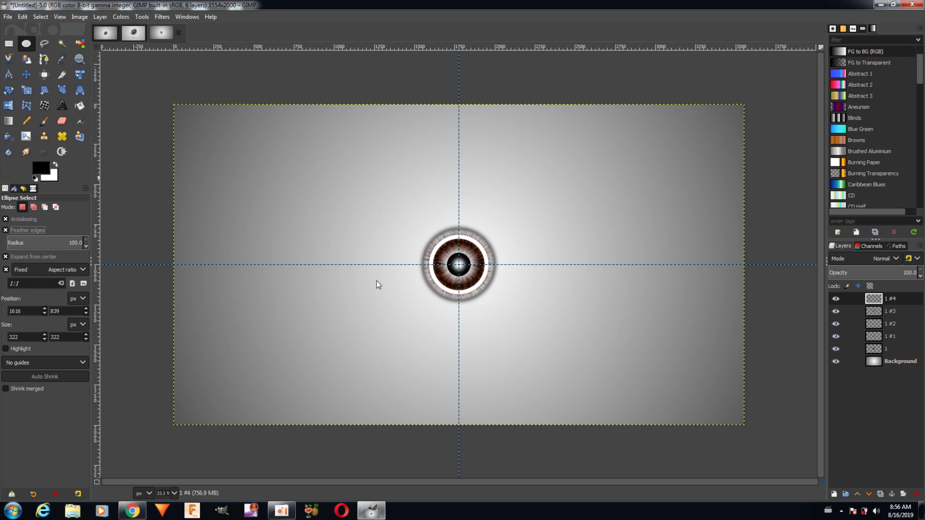
left_click_drag(527, 218, 497, 252)
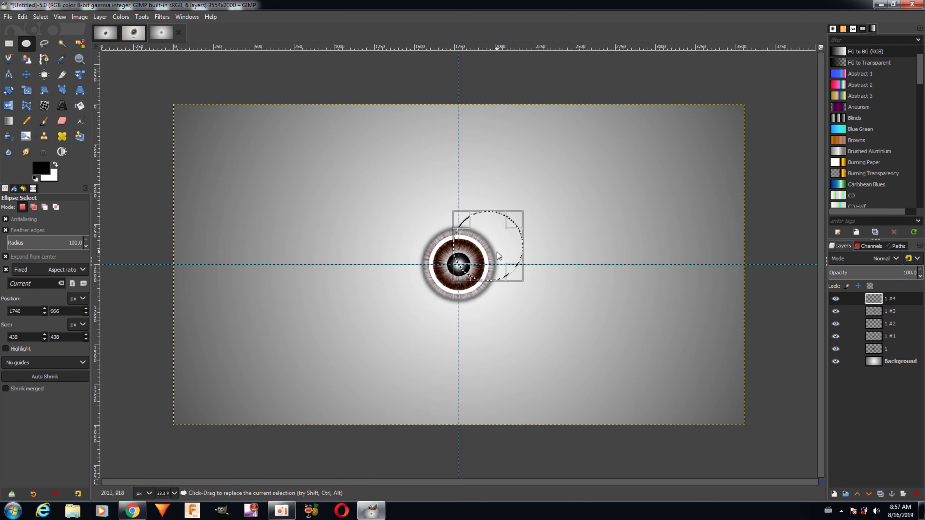
right_click(497, 252)
mouse_move(524, 278)
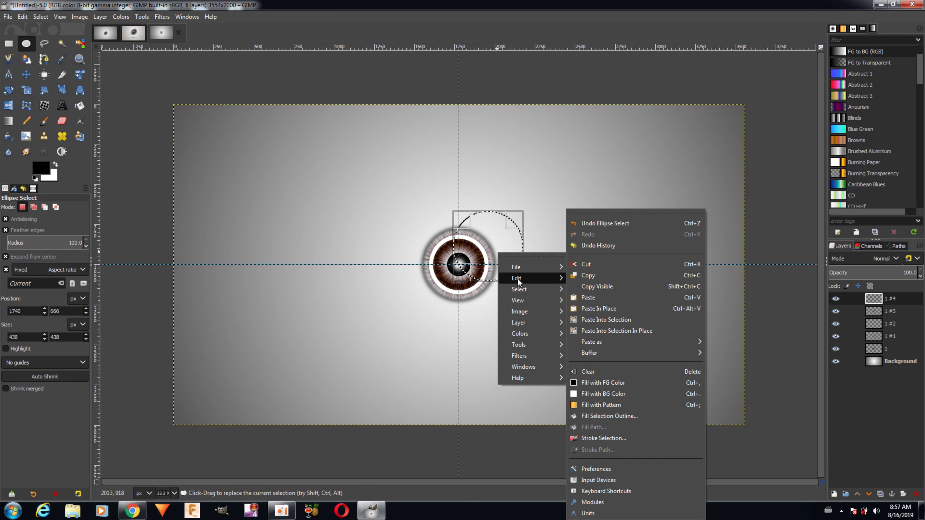
left_click(582, 266)
right_click(490, 251)
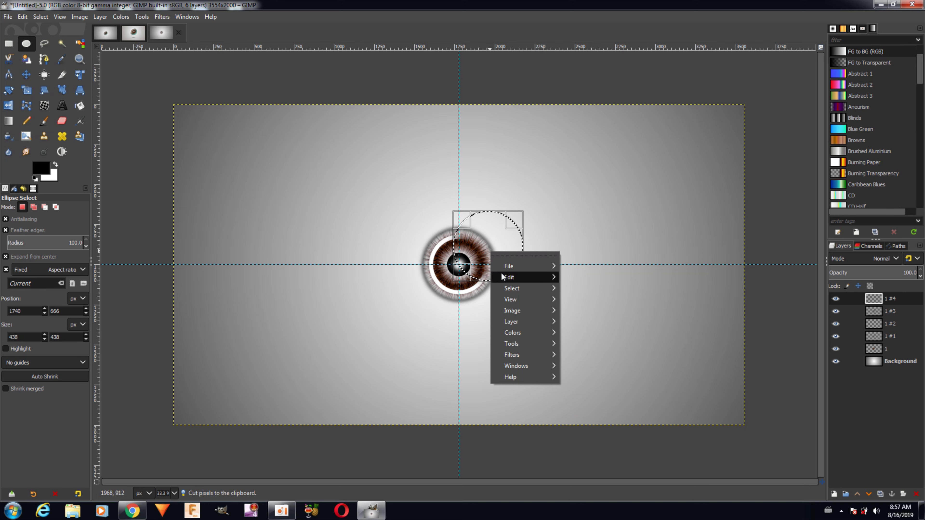
mouse_move(521, 277)
left_click(577, 262)
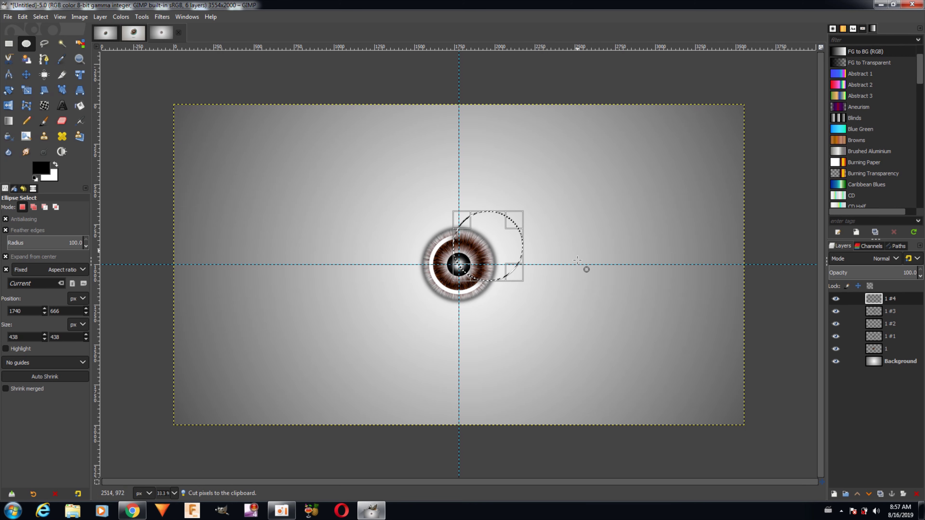
right_click(499, 254)
mouse_move(524, 280)
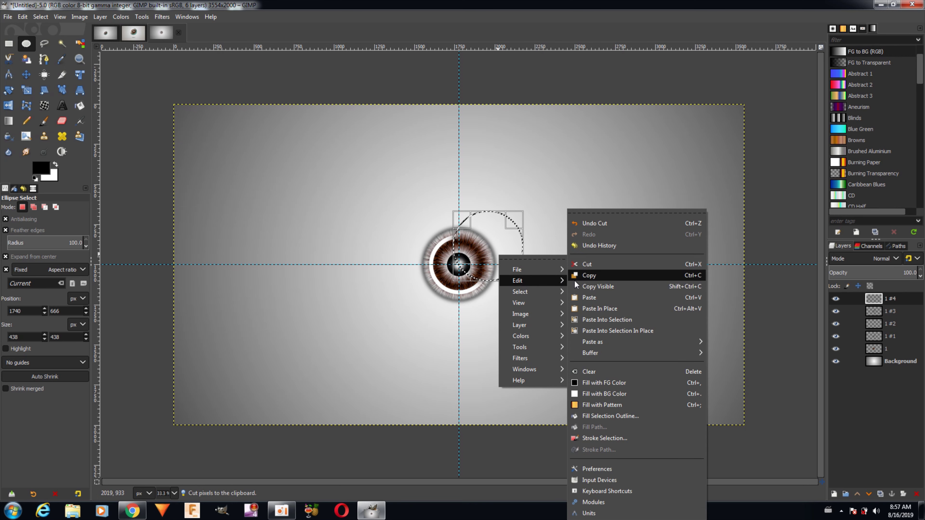
left_click(587, 264)
Move the circular selection over the eye's lower left, cut the white ring there twice, and clear the selection
left_click_drag(490, 249, 443, 295)
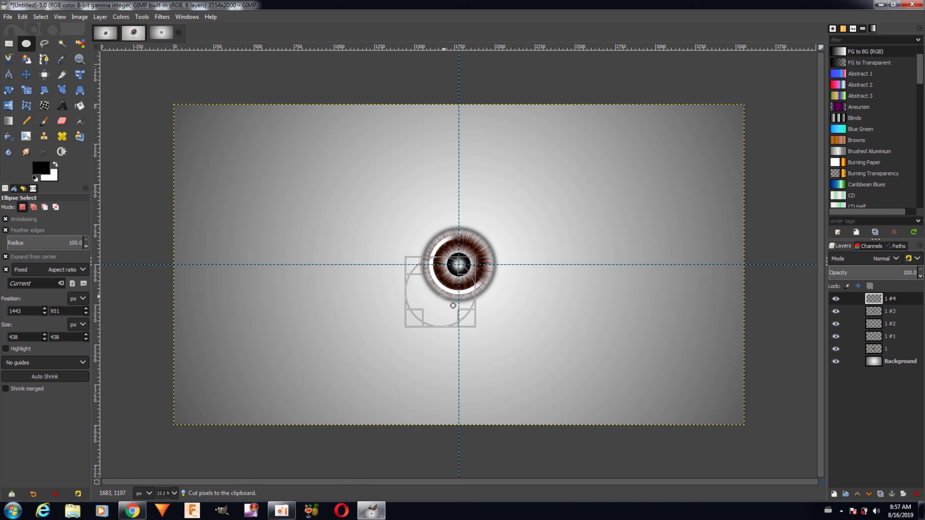
right_click(444, 290)
mouse_move(452, 316)
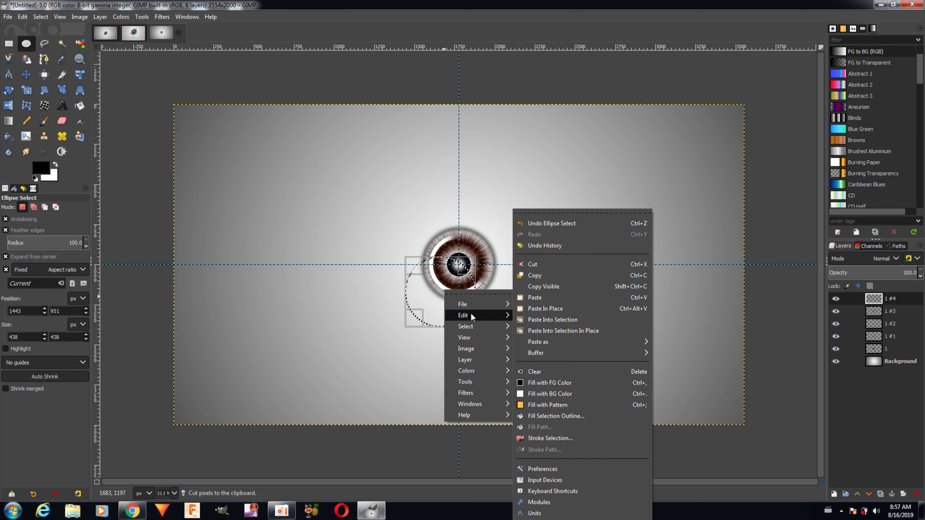
left_click(550, 263)
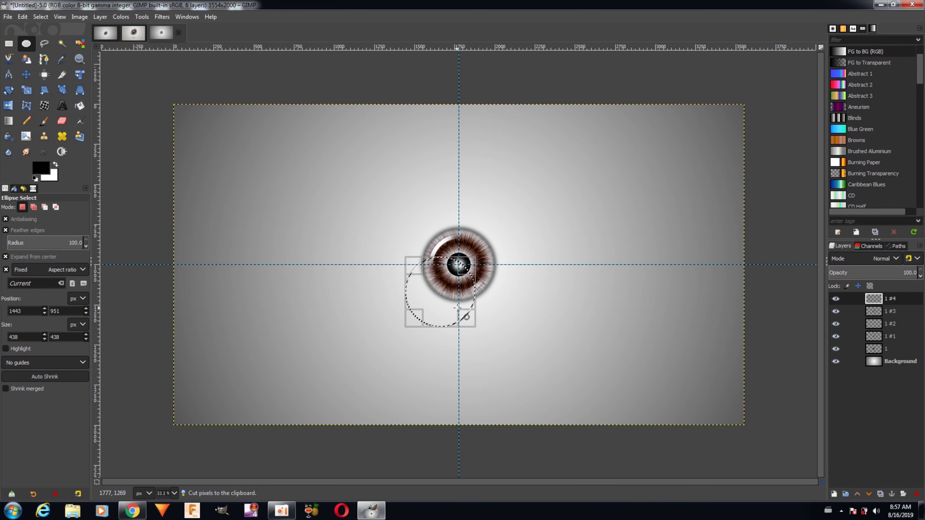
right_click(437, 292)
mouse_move(455, 317)
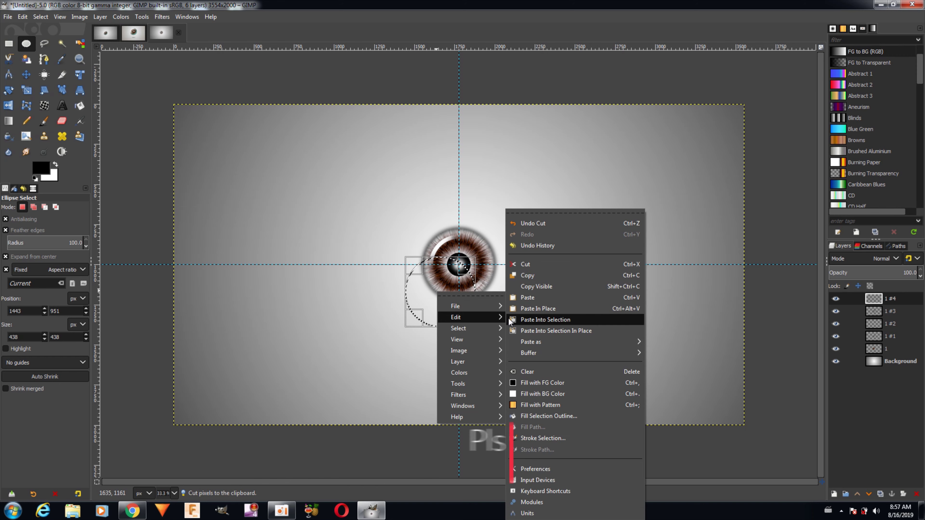
left_click(546, 265)
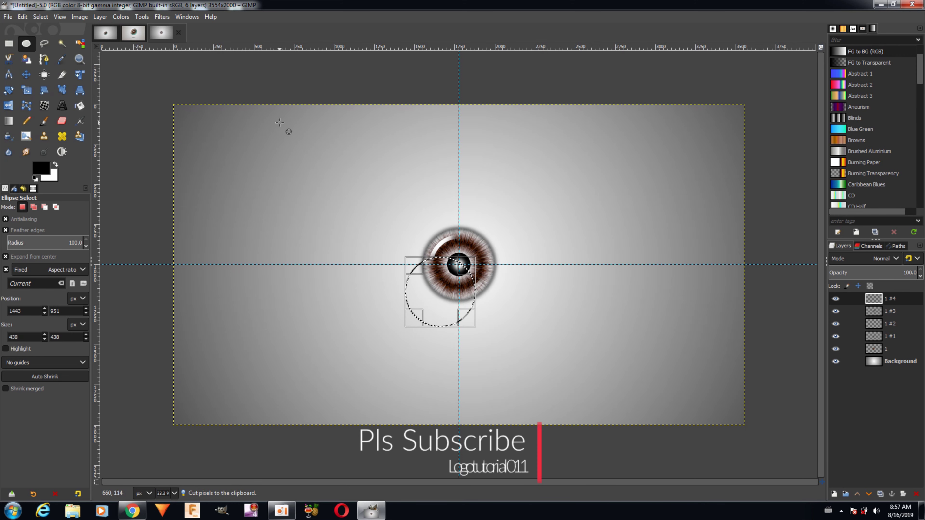
left_click(45, 16)
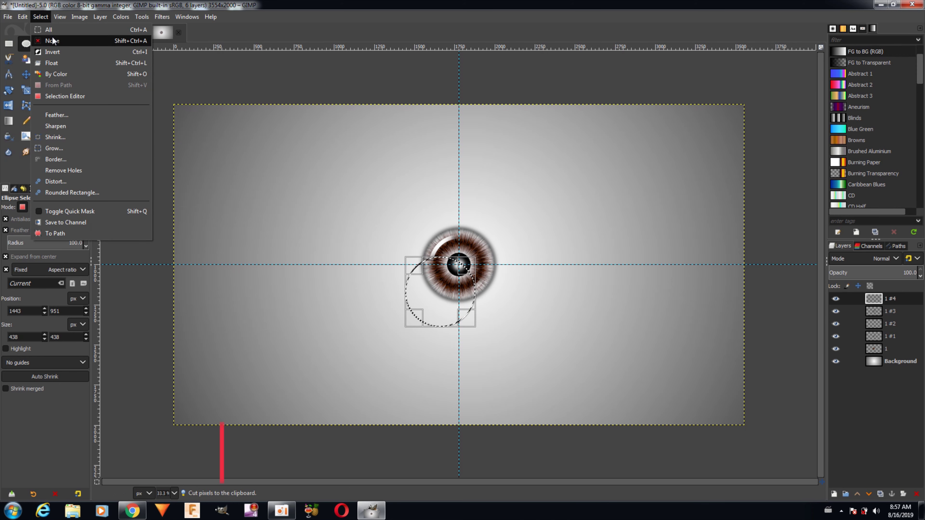
left_click(51, 29)
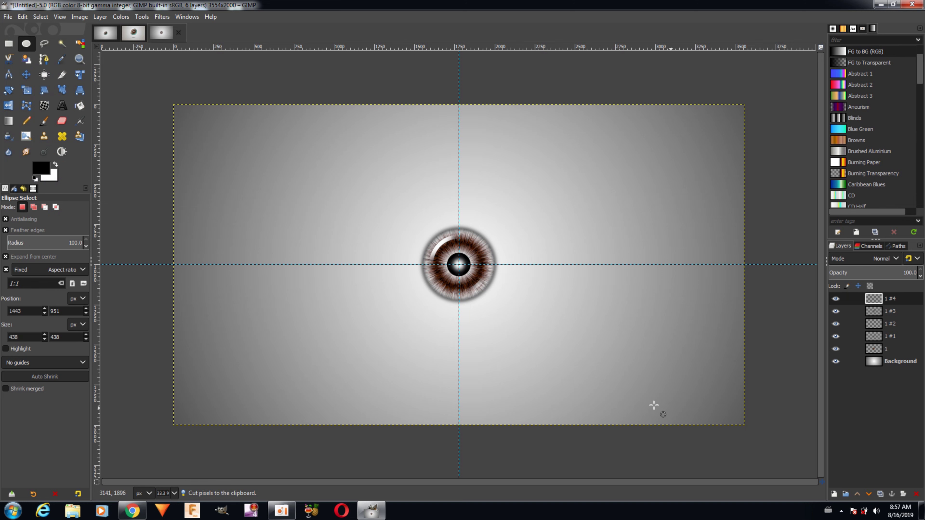
Add a new 750 × 750 px transparent layer directly above the Background layer
left_click(888, 362)
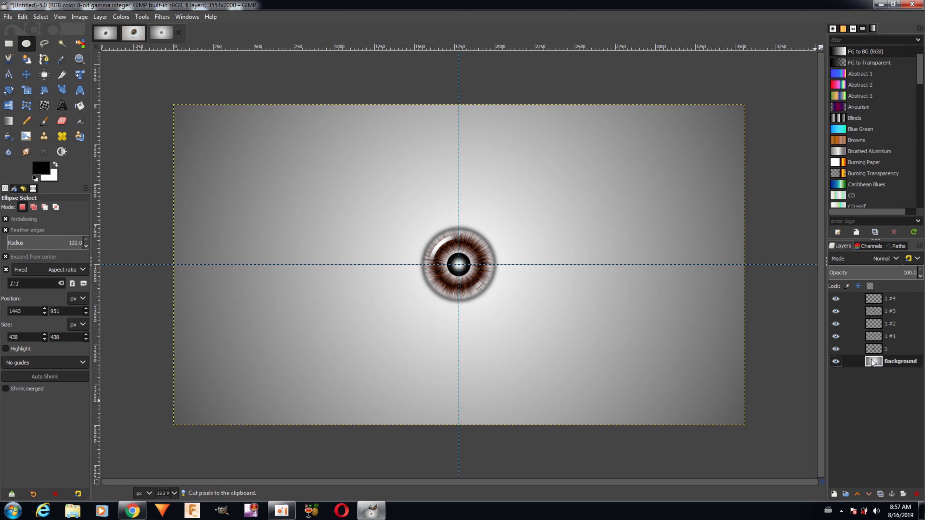
left_click(834, 493)
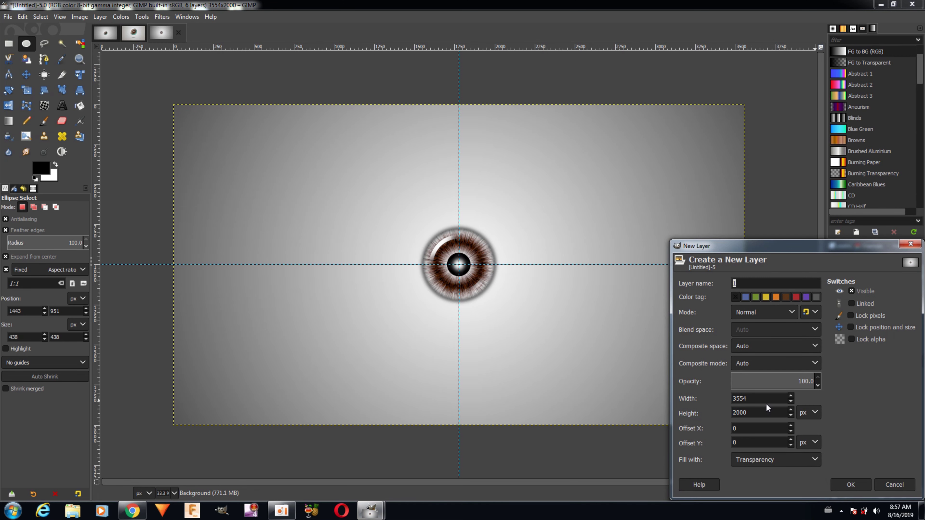
double_click(764, 396)
left_click(850, 485)
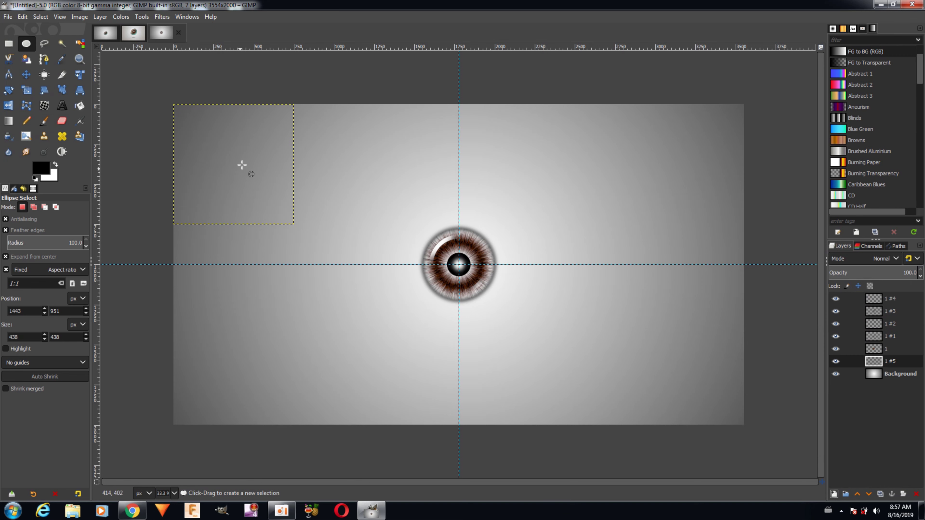
Render a sphere on the new layer with Sphere Designer's default settings and center it on the guides' crossing behind the eye
left_click(159, 17)
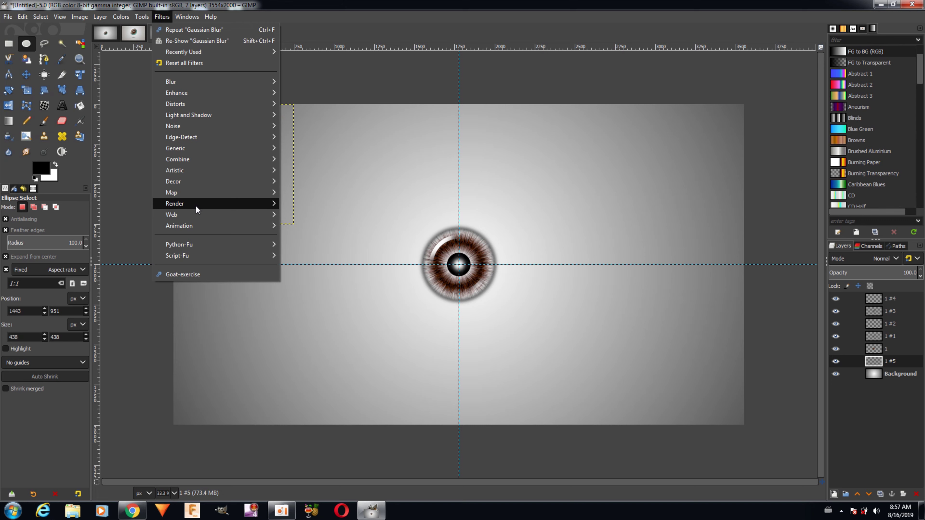
mouse_move(196, 207)
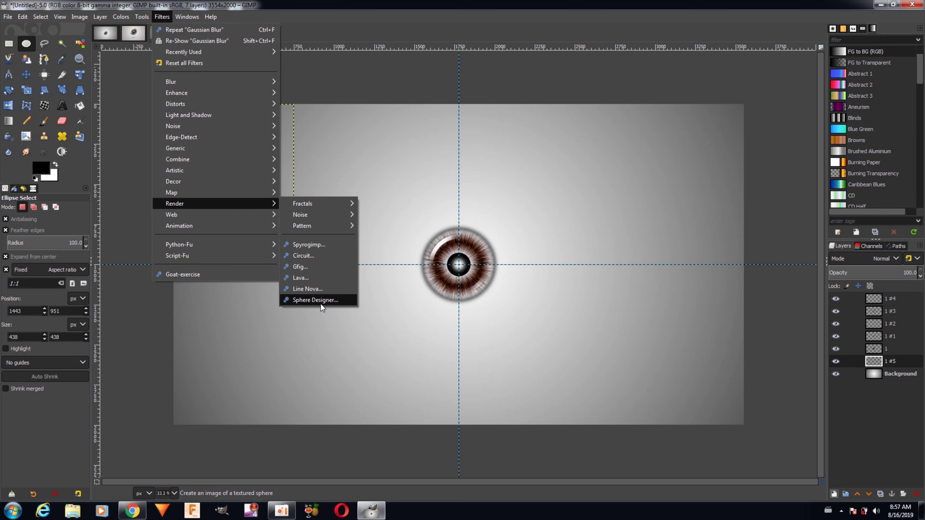
left_click(312, 300)
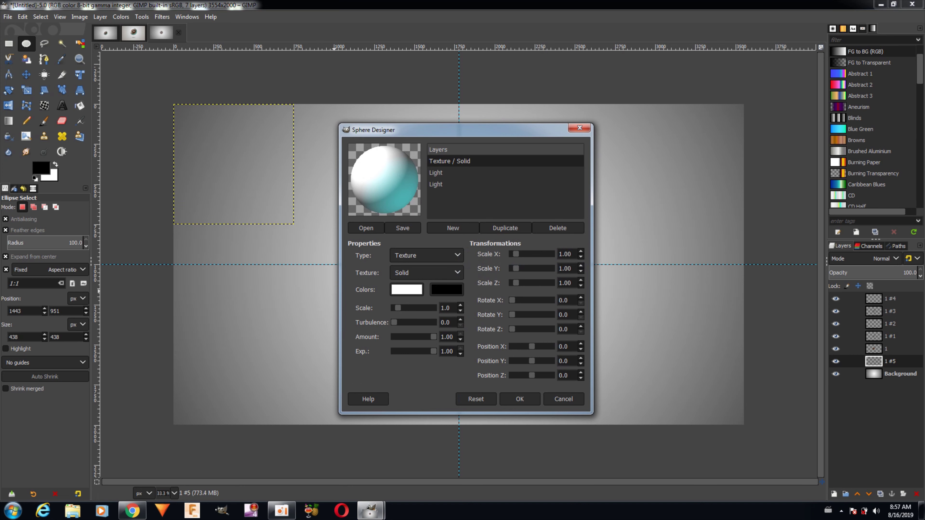
left_click(517, 399)
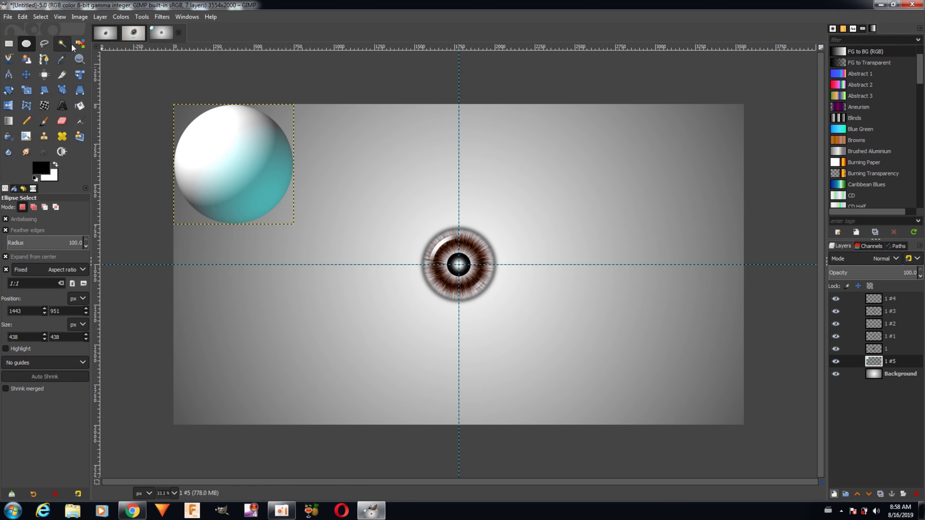
left_click(31, 68)
left_click_drag(219, 178, 435, 271)
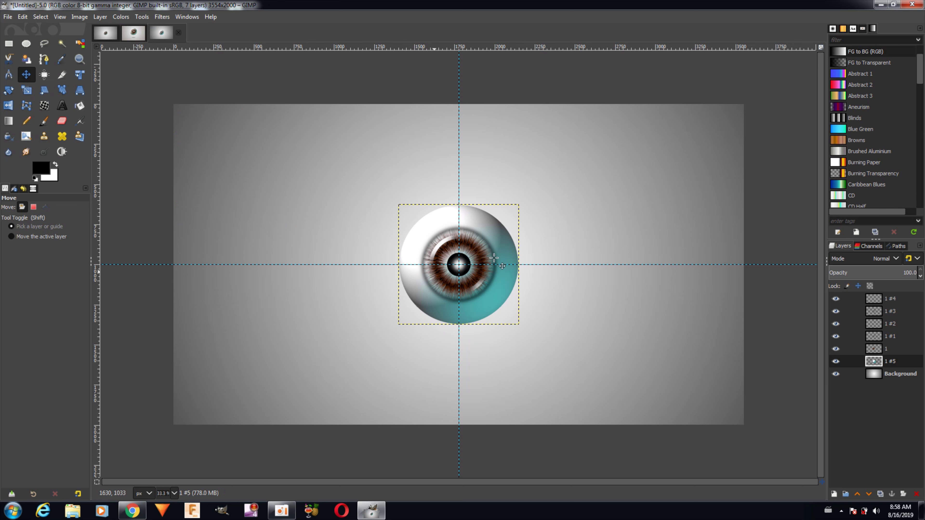
Try scaling the sphere layer down to roughly the size of the dark outer ring, and undo the scaling
left_click(107, 17)
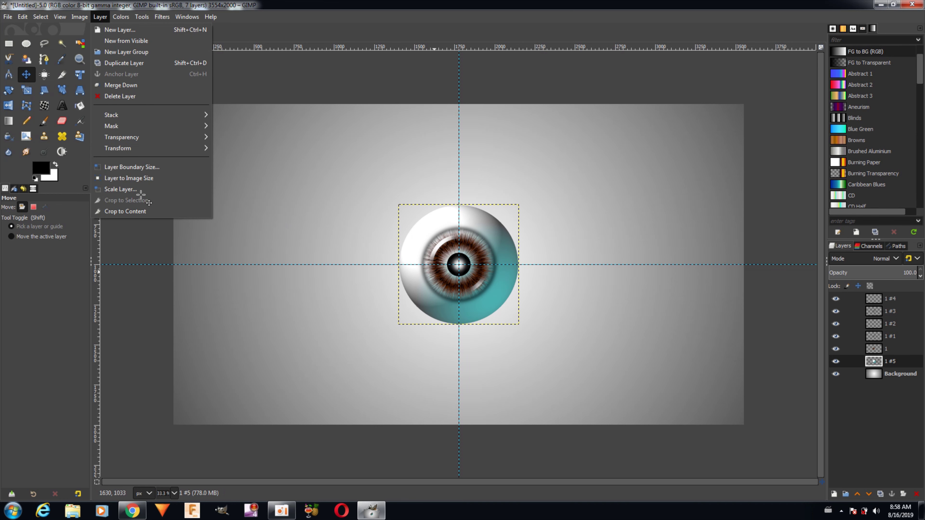
left_click(137, 178)
left_click(98, 17)
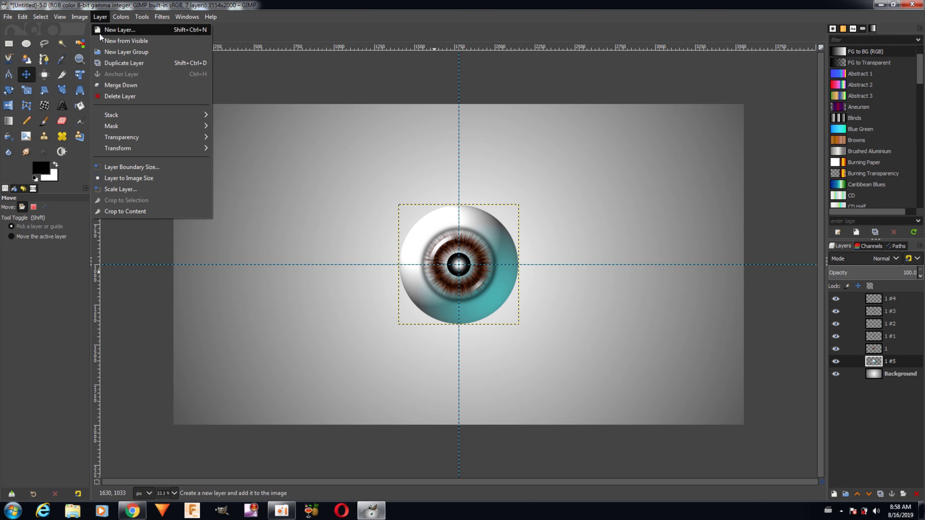
left_click(138, 190)
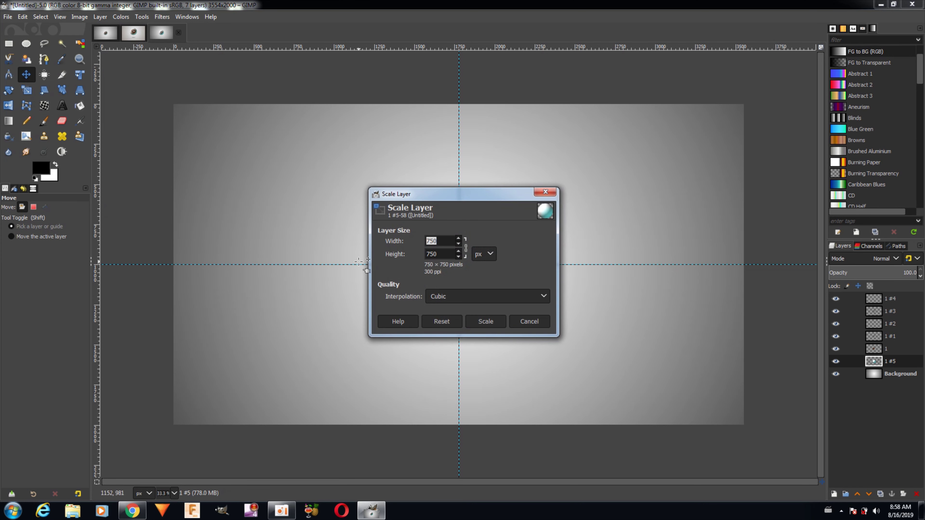
left_click_drag(411, 200, 204, 198)
double_click(243, 257)
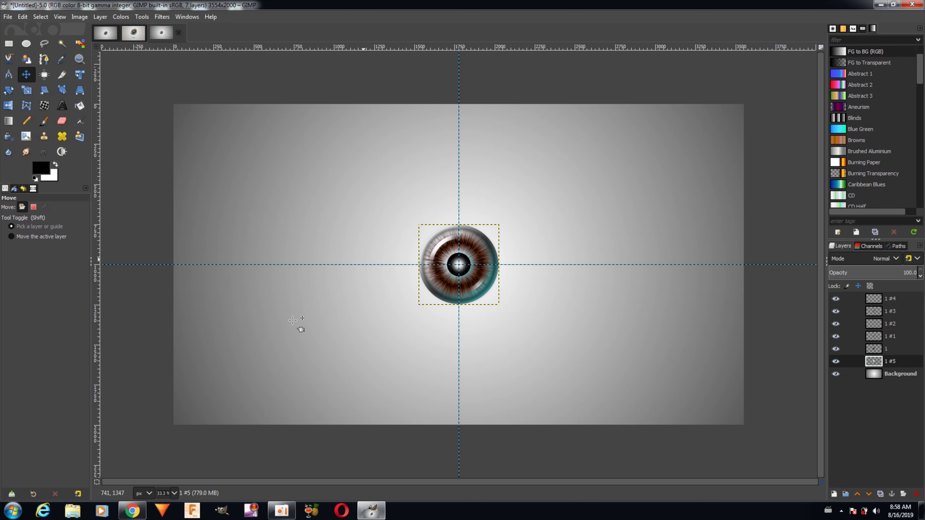
left_click(28, 17)
left_click(24, 28)
Scale the sphere layer to 650 px in width and height
left_click(100, 16)
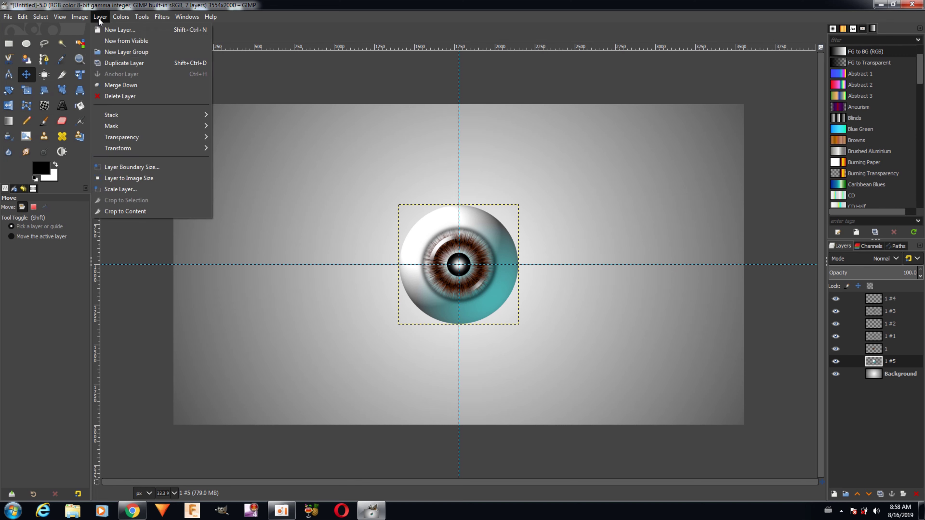
left_click(145, 189)
double_click(446, 254)
type("650")
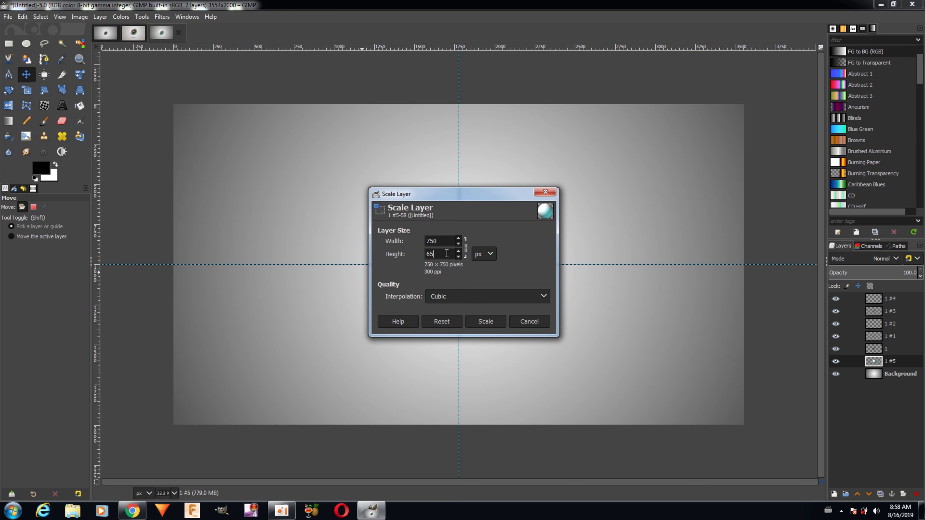
left_click(487, 321)
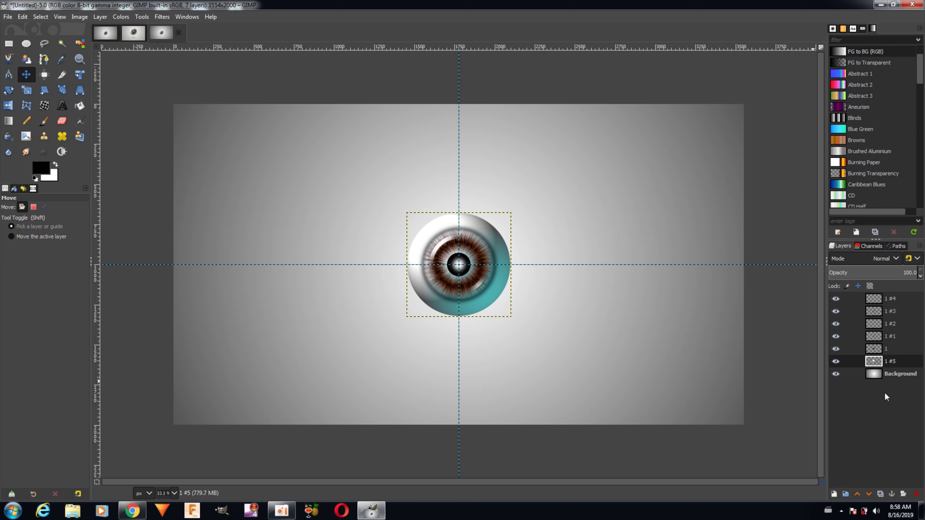
Check the sphere layer by toggling its visibility, and add a new 3554 × 2000 px transparent layer above it
left_click(834, 362)
left_click(836, 362)
left_click(834, 495)
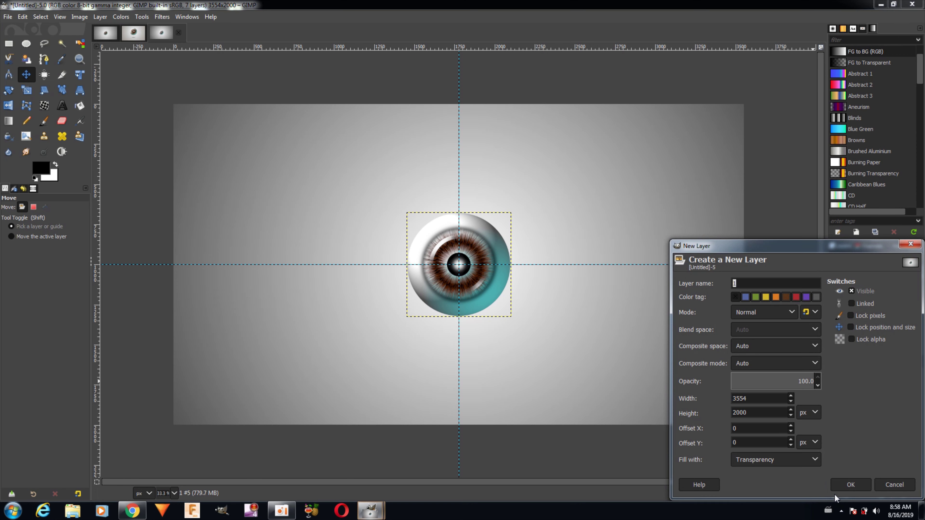
left_click(843, 483)
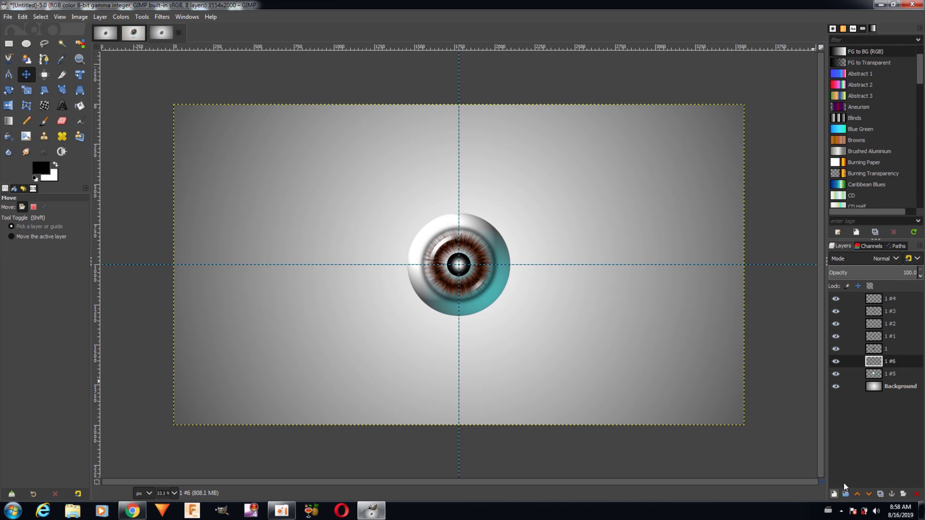
Turn off feathered edges and make a 454 px circular selection centered on the guides' crossing, around the dark outer ring
left_click(26, 43)
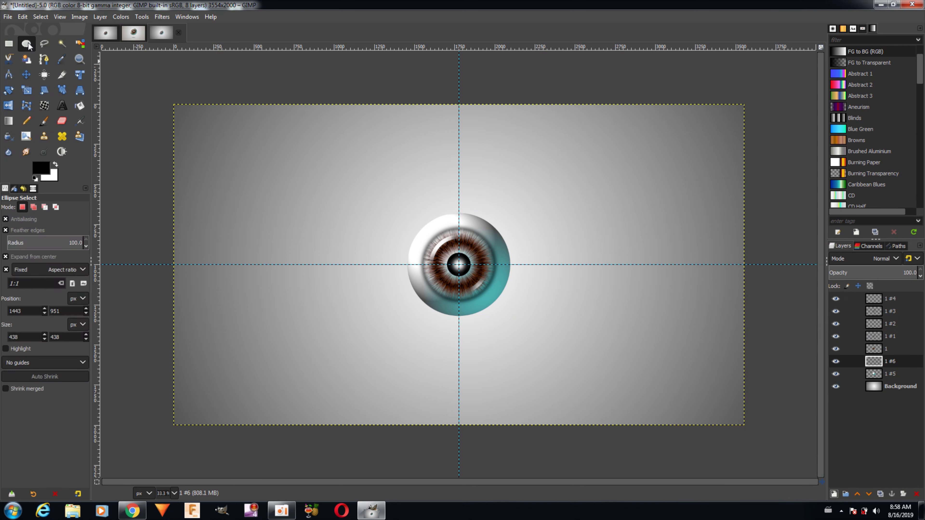
left_click(33, 229)
left_click(32, 229)
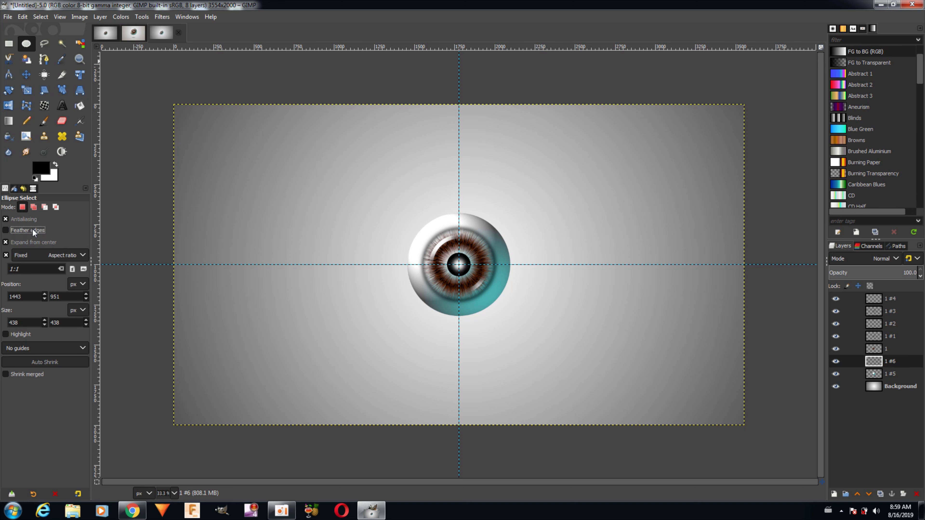
left_click_drag(459, 265, 496, 295)
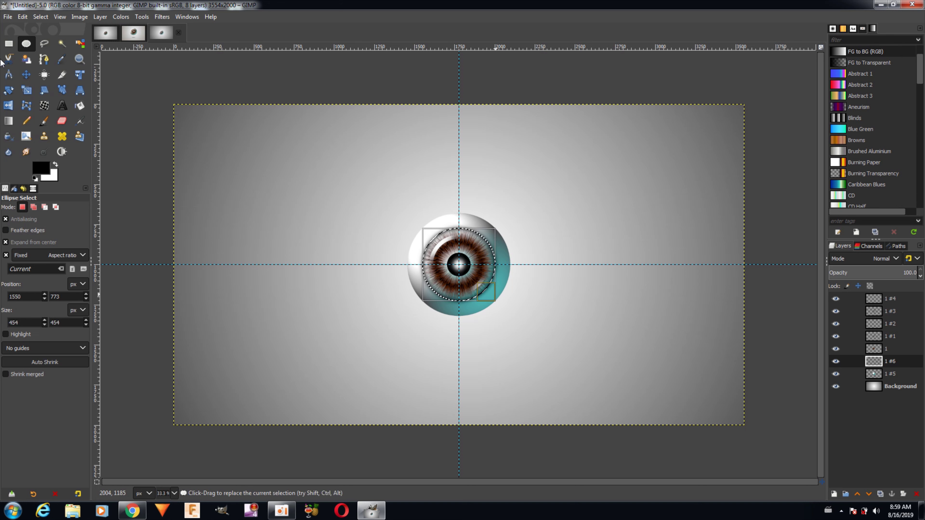
Set the foreground color to orange ca5c00 and fill the circular selection with it on layer 1 #6
left_click(25, 17)
left_click(24, 18)
left_click(44, 169)
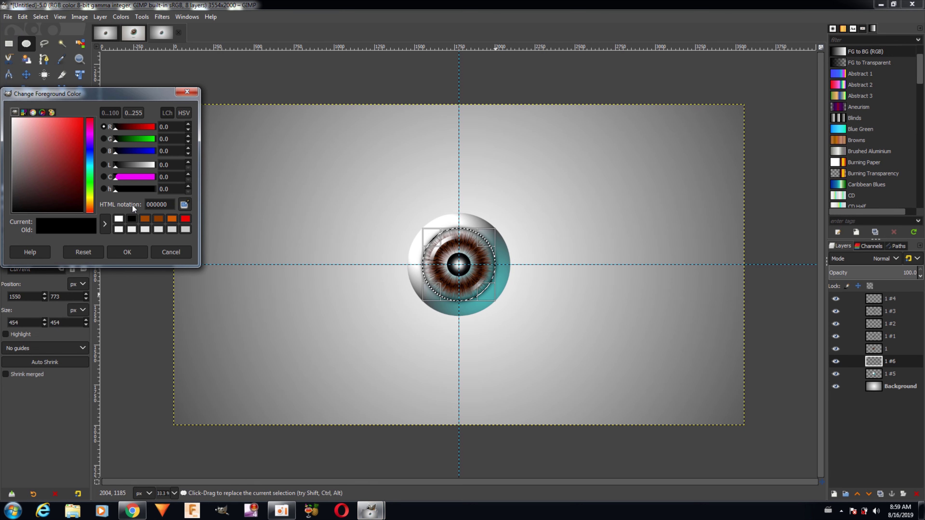
left_click(171, 218)
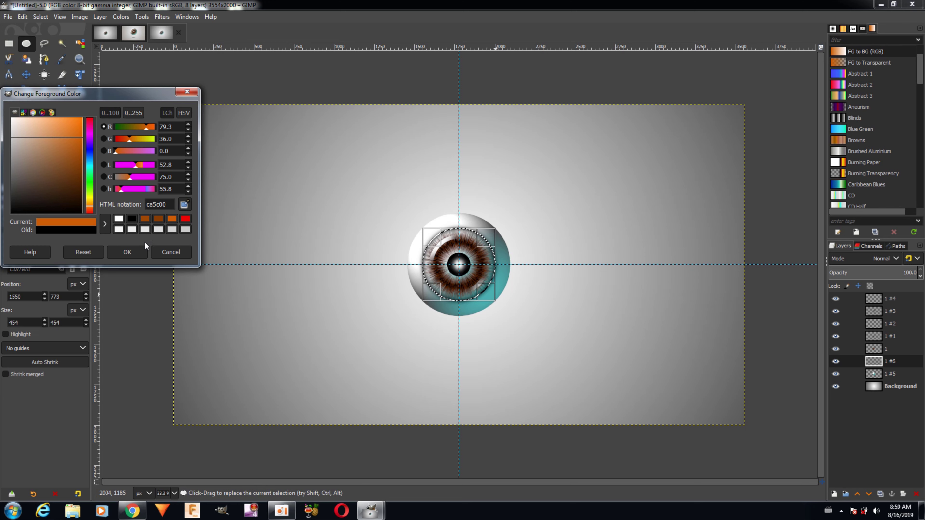
left_click(138, 249)
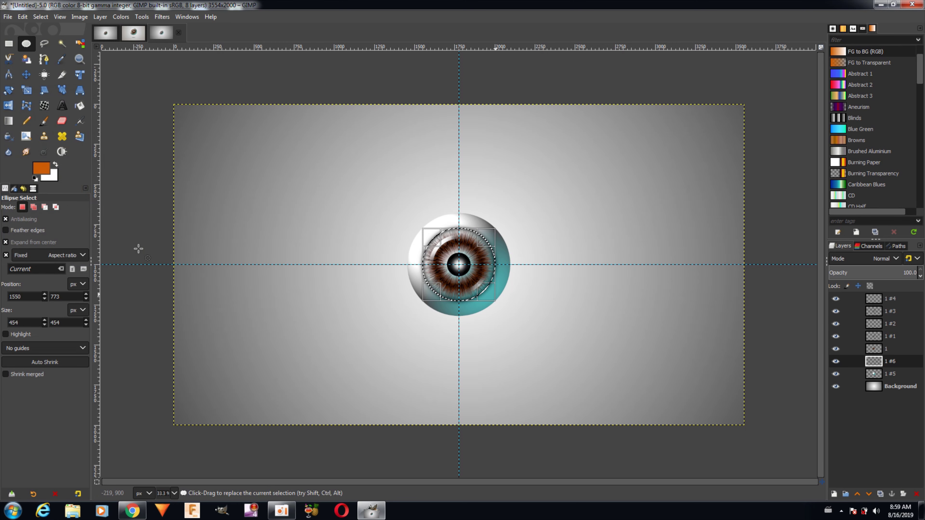
left_click(22, 16)
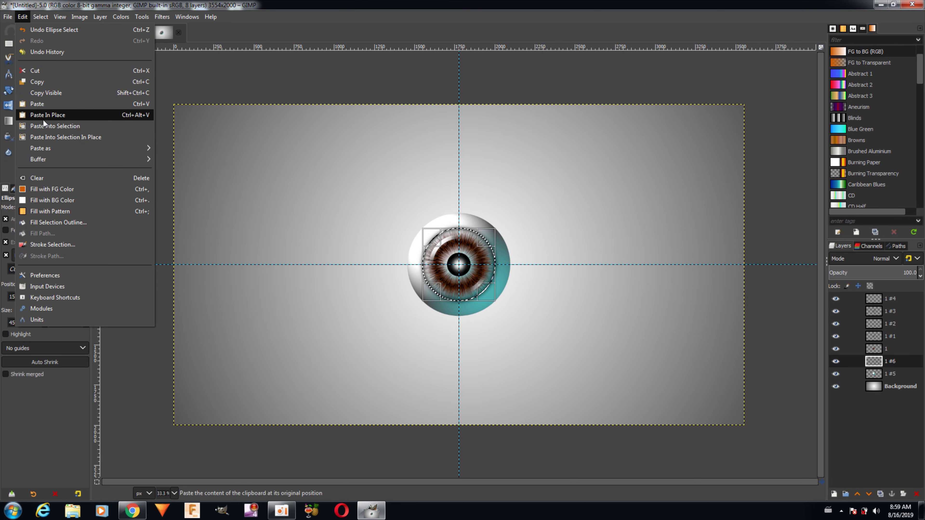
left_click(59, 187)
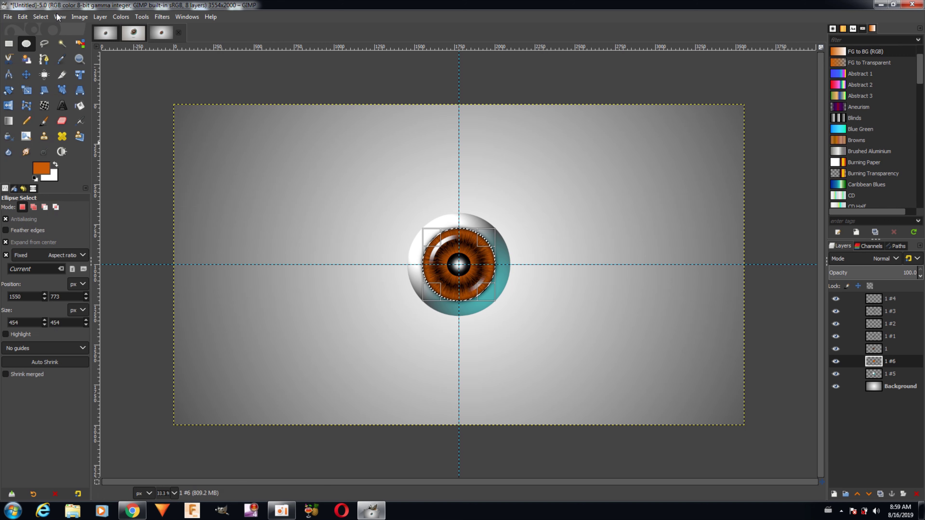
Clear the selection and set the orange disc layer's opacity to 95.1
left_click(42, 17)
left_click(44, 34)
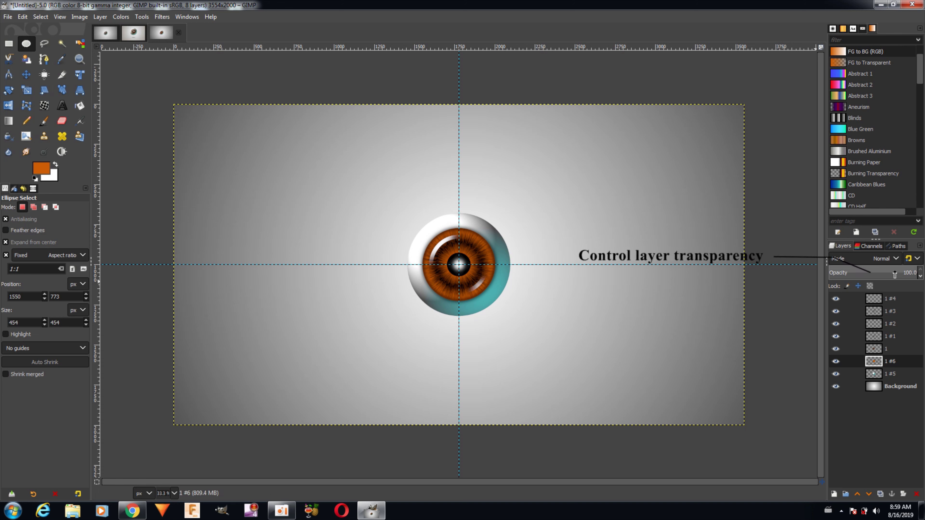
left_click_drag(896, 272, 910, 272)
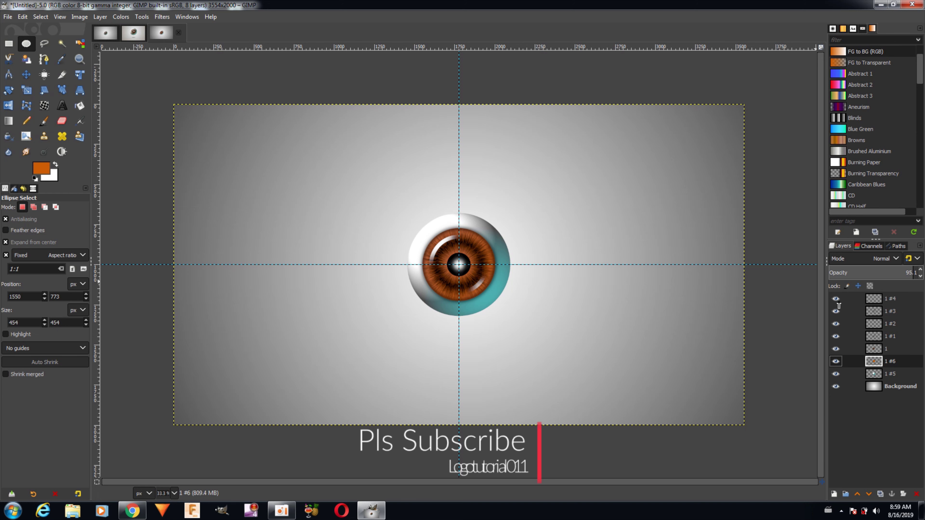
Select the layer 1 #3 and duplicate it
left_click(837, 311)
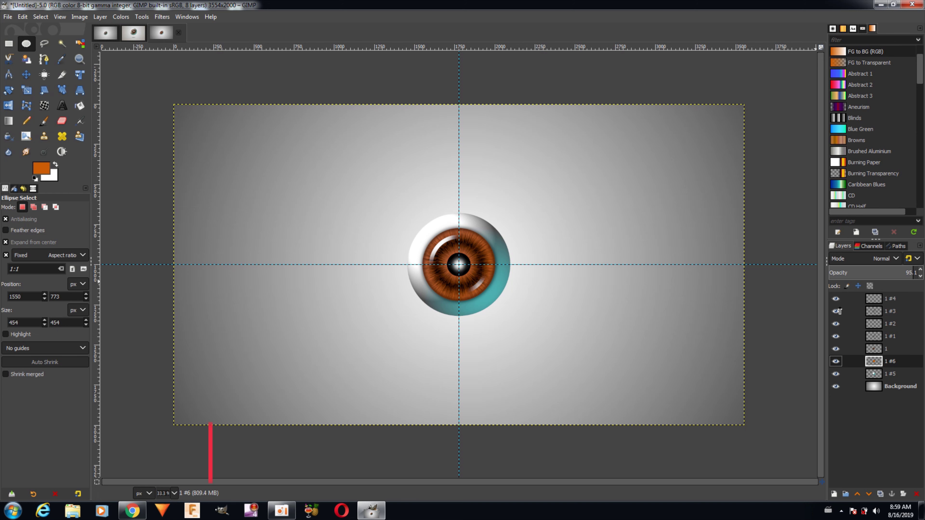
left_click(874, 312)
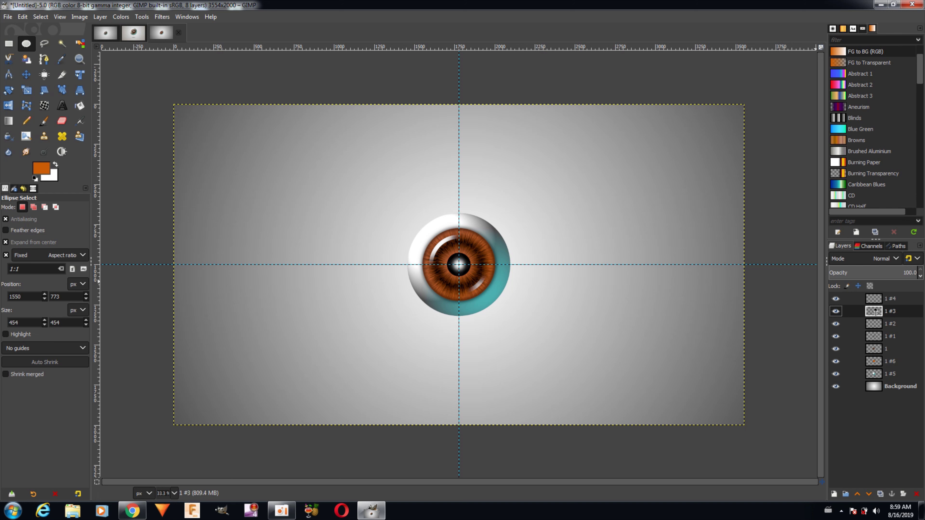
left_click(880, 493)
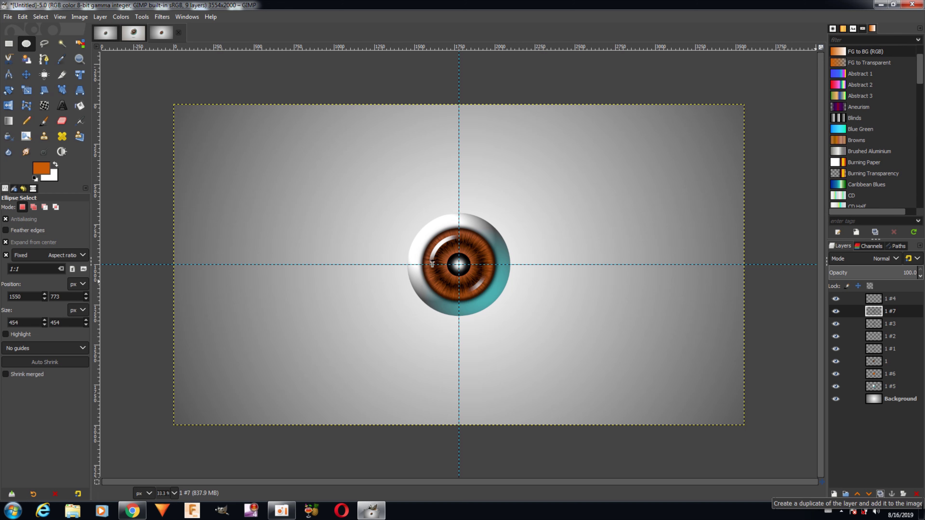
Check the sphere layer 1 #5 by toggling its visibility, and add a new transparent layer above it
left_click(879, 387)
left_click(835, 386)
left_click(835, 387)
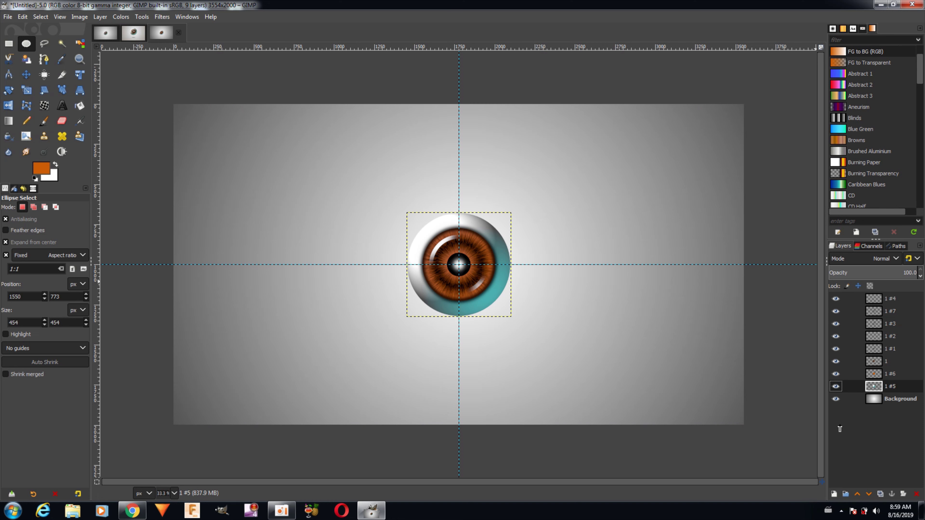
left_click(835, 496)
left_click(835, 496)
left_click(838, 486)
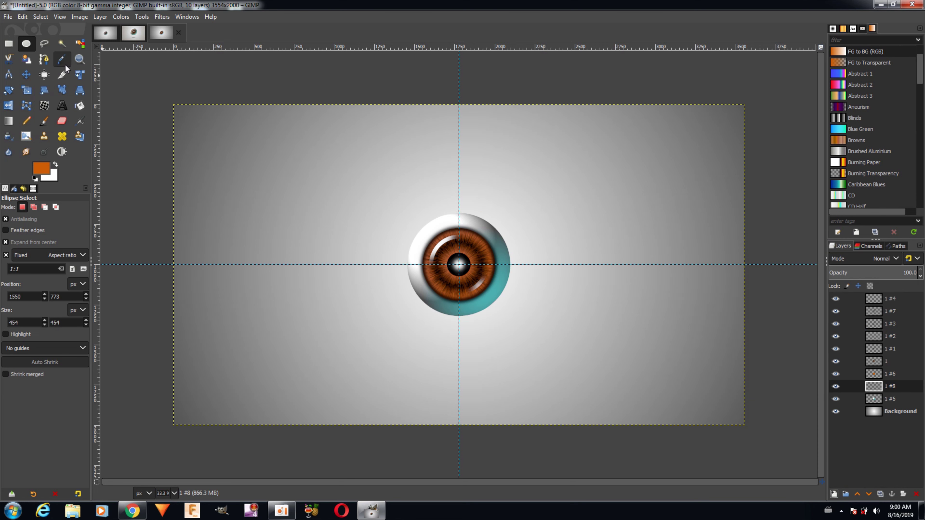
Make a 678 px circular selection shifted slightly up and left of the sphere and fill it with the white background color
left_click_drag(449, 239, 463, 271)
right_click(464, 271)
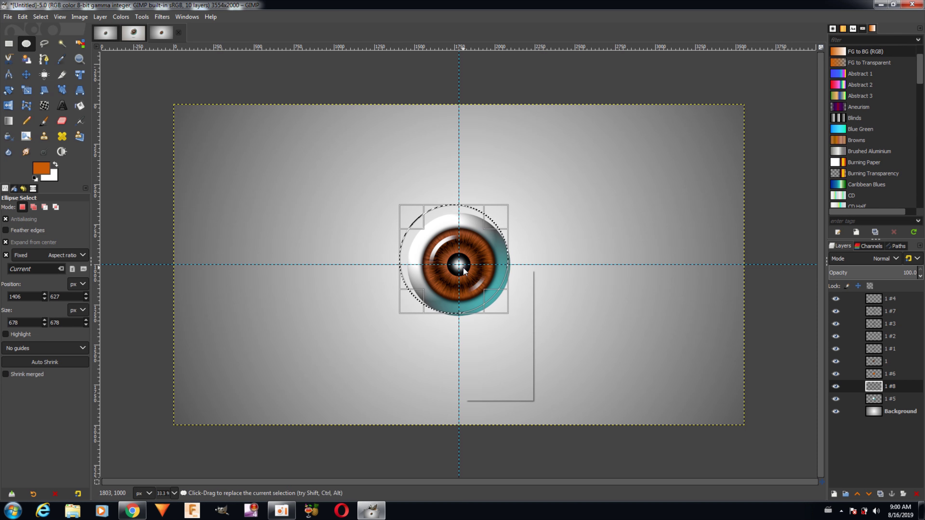
mouse_move(476, 292)
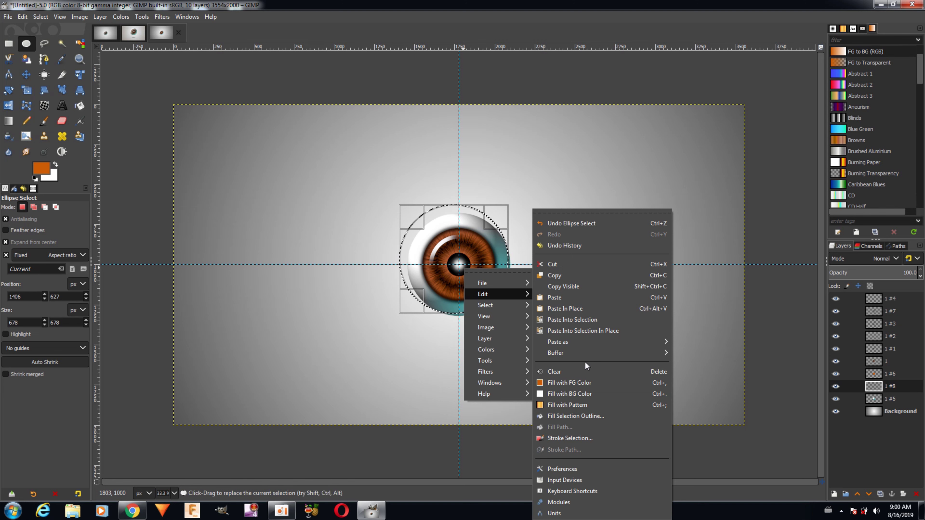
left_click(589, 394)
Cut a 774 px circle, shifted further up and left, out of the white disc to leave a crescent, and clear the selection
left_click_drag(466, 274, 454, 266)
left_click_drag(412, 218, 405, 211)
left_click_drag(460, 255, 452, 248)
right_click(453, 255)
mouse_move(502, 276)
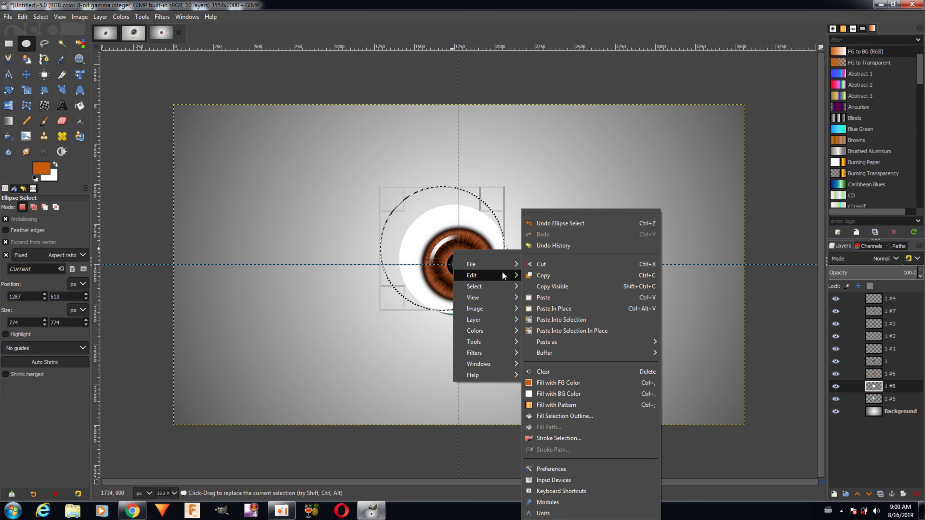
left_click(546, 264)
left_click(564, 241)
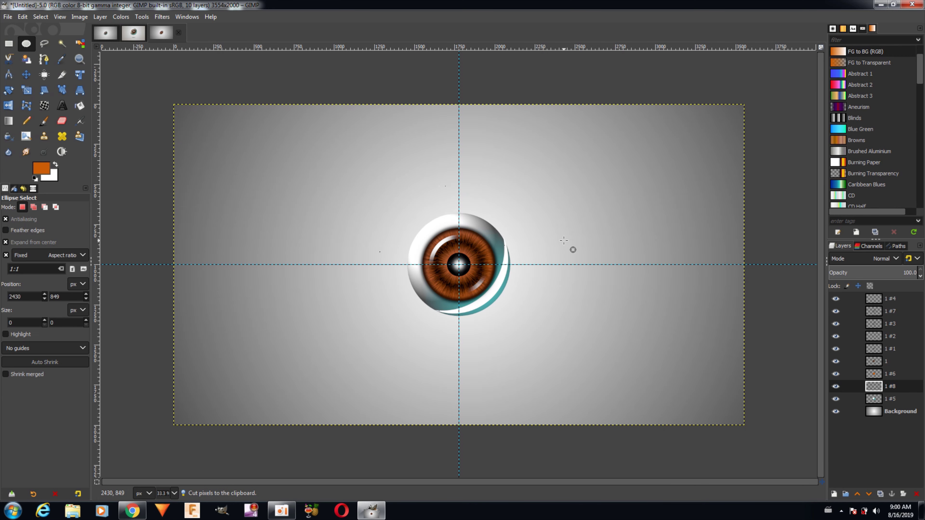
Apply a Gaussian Blur of 28.87 in X and Y to the white crescent layer
left_click(141, 17)
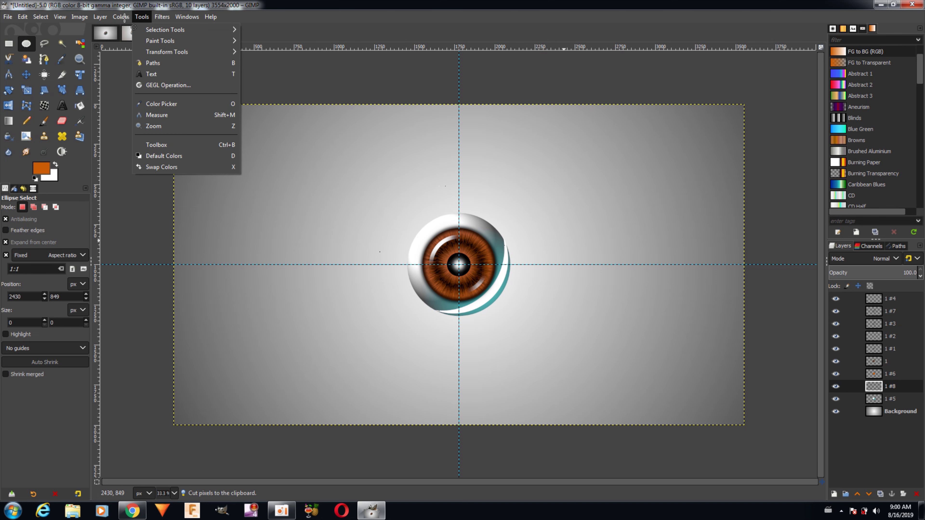
left_click(155, 16)
left_click(162, 16)
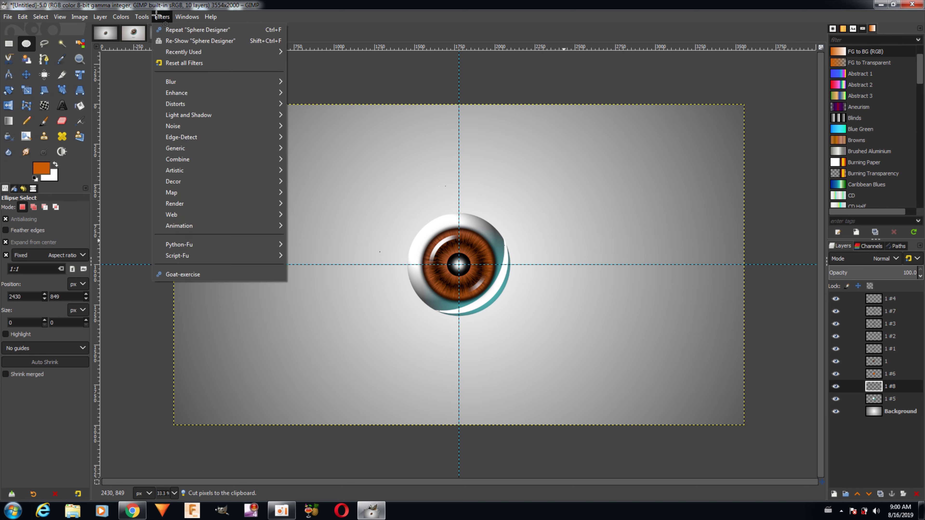
mouse_move(182, 80)
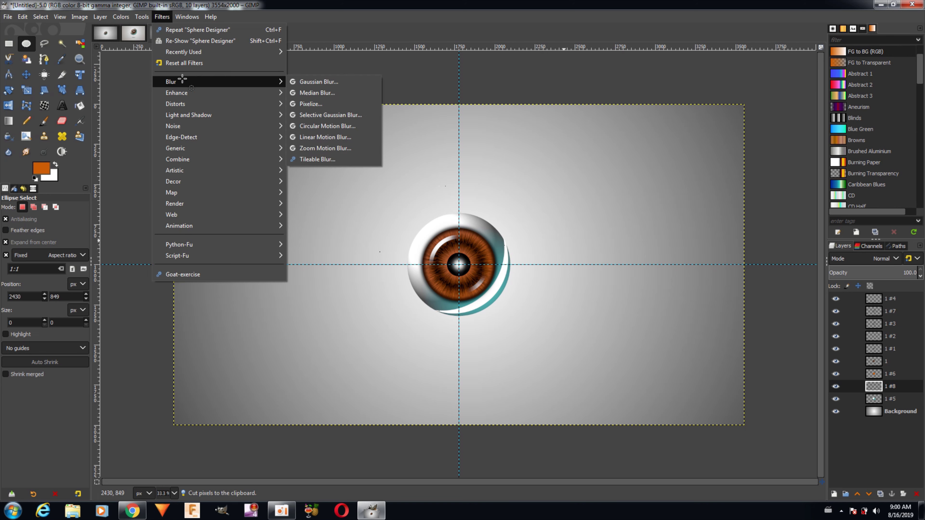
left_click(309, 81)
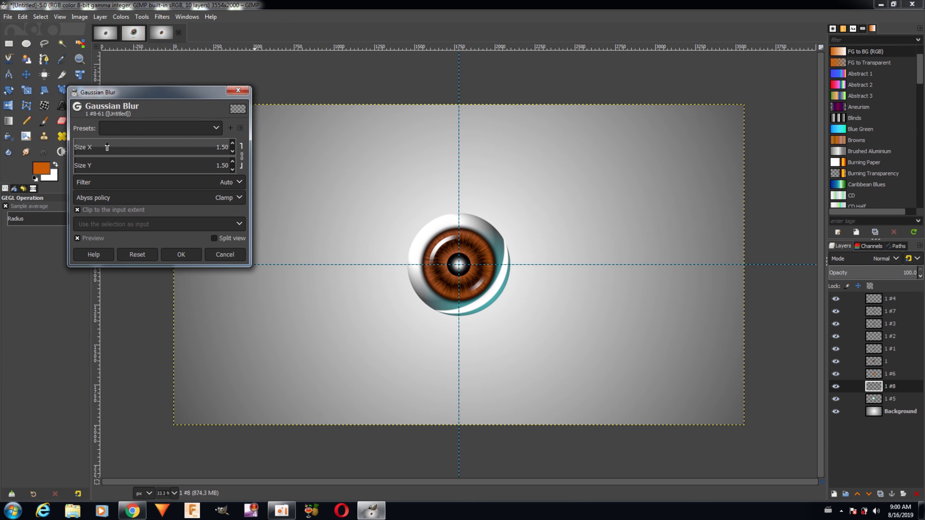
left_click_drag(86, 147, 118, 149)
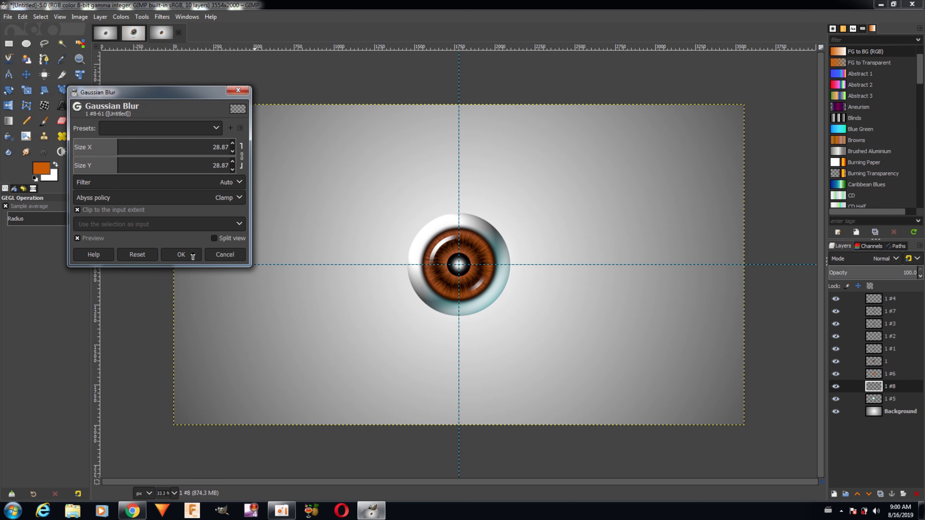
left_click(181, 254)
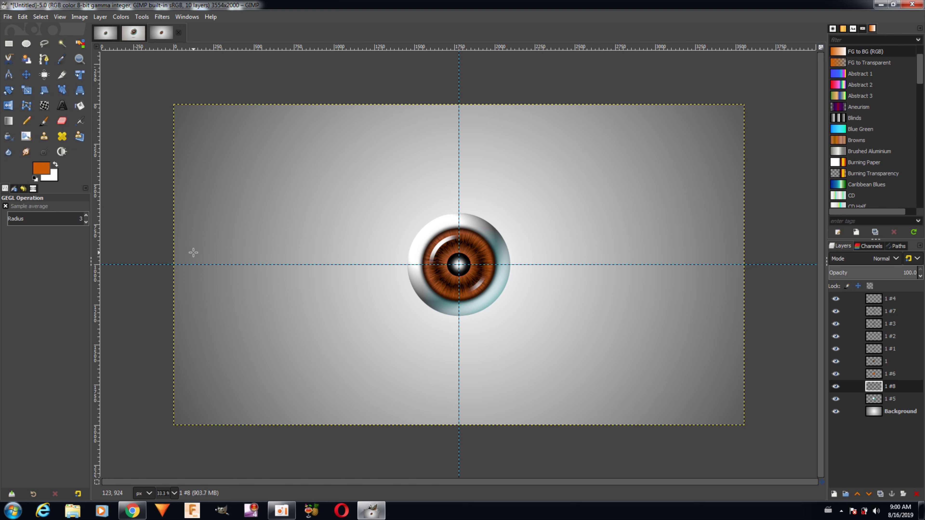
Trim the blurred crescent on layer 1 #8 to the sphere's outline using the inverted alpha selection of layer 1 #5, and clear the selection
left_click(880, 401)
right_click(881, 401)
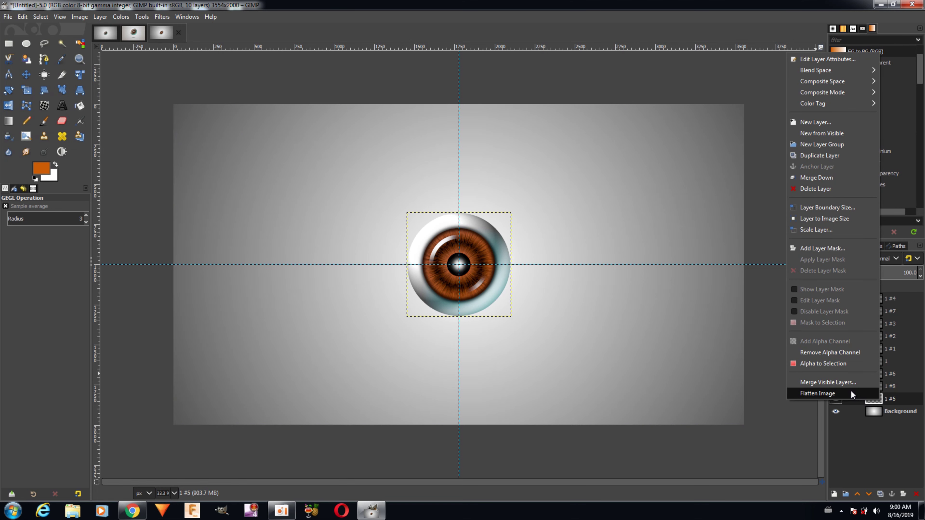
left_click(834, 365)
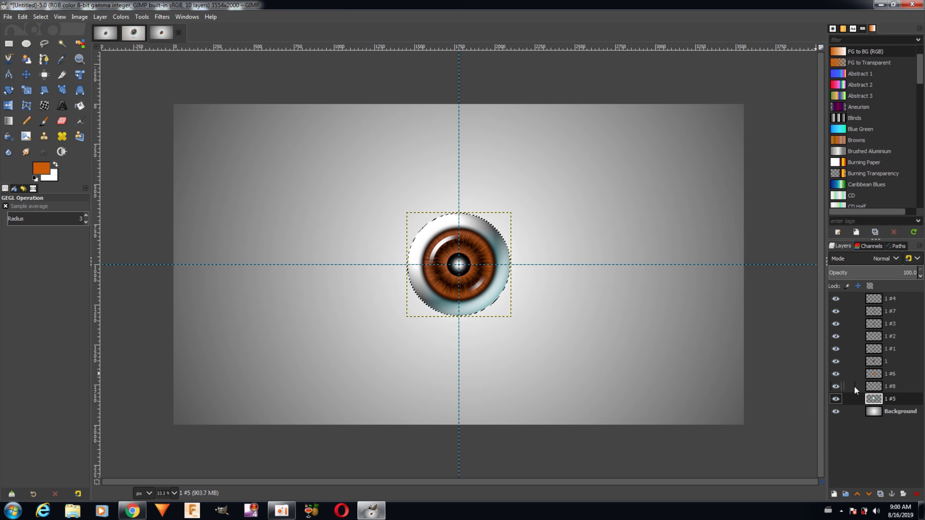
left_click(873, 390)
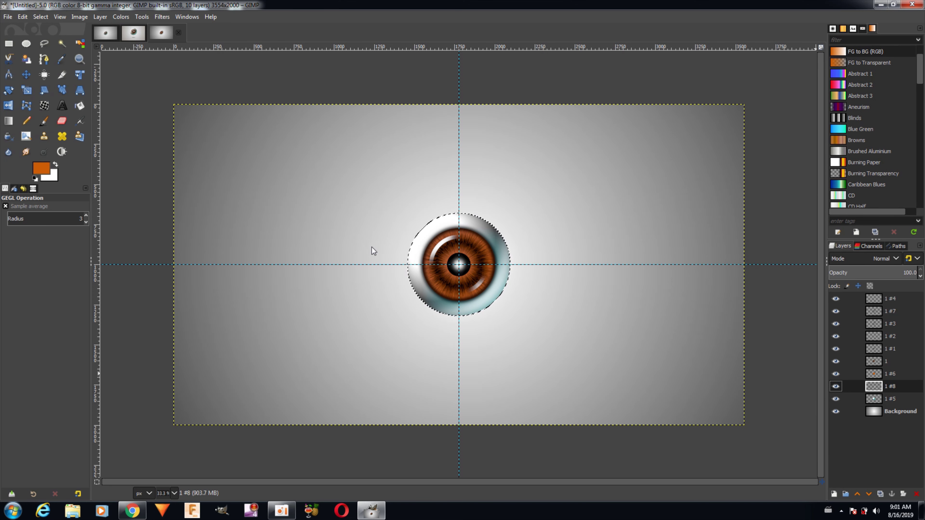
left_click(42, 17)
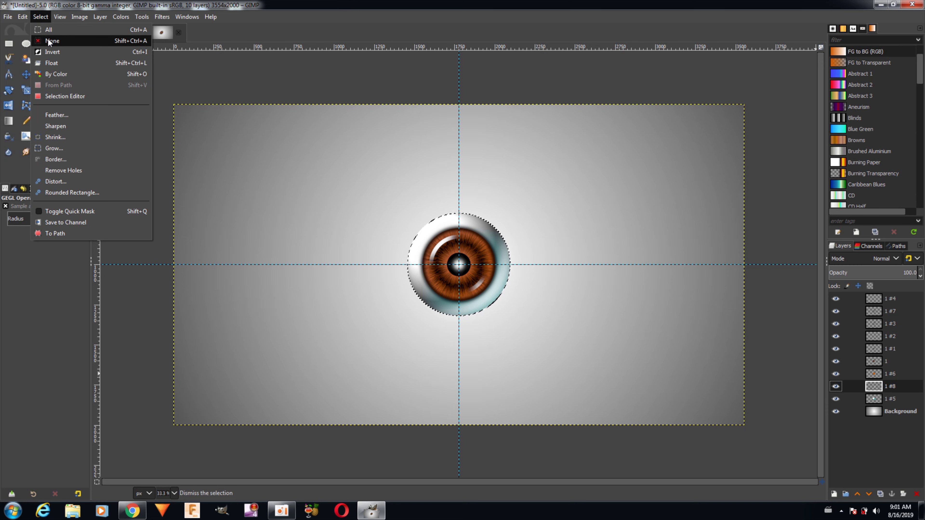
left_click(50, 50)
left_click(23, 17)
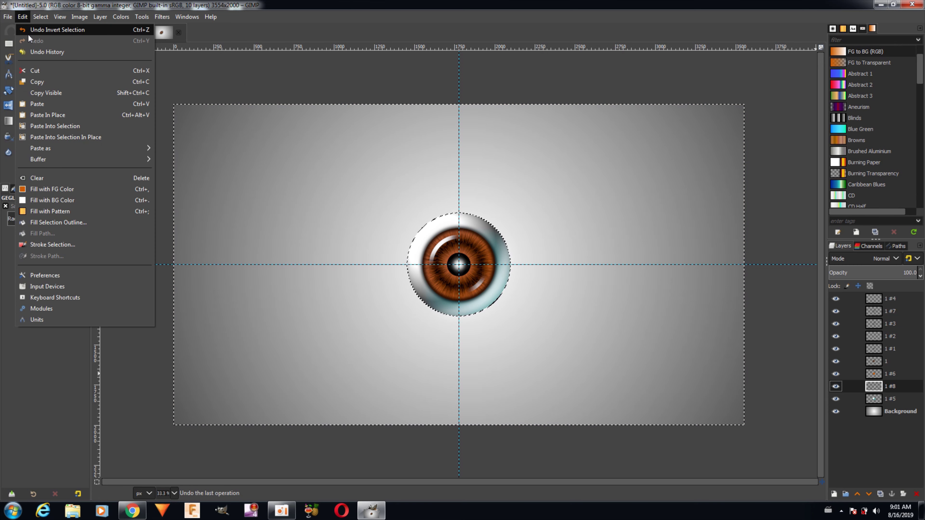
left_click(38, 67)
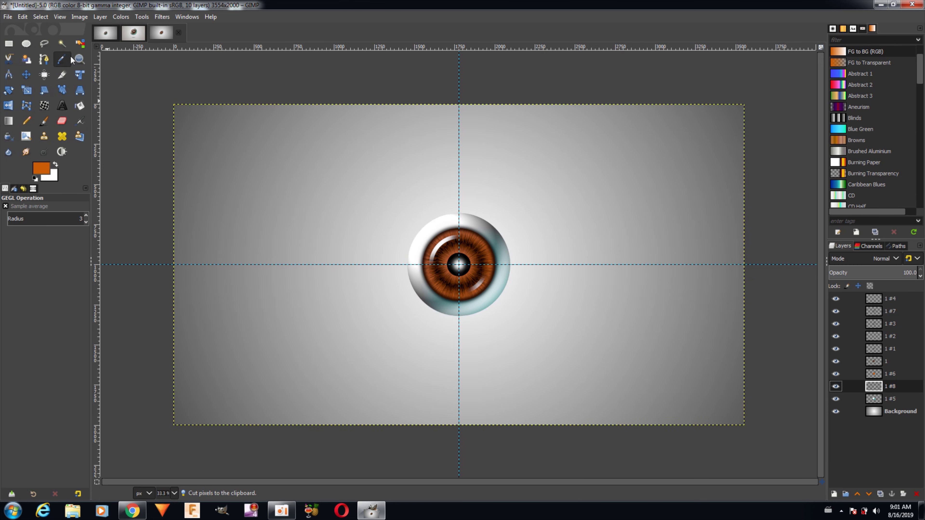
left_click(39, 17)
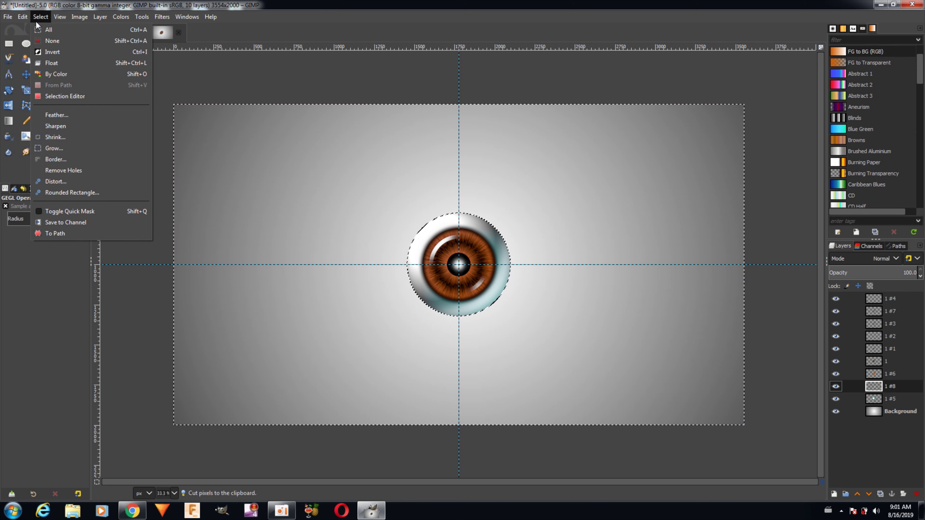
left_click(44, 37)
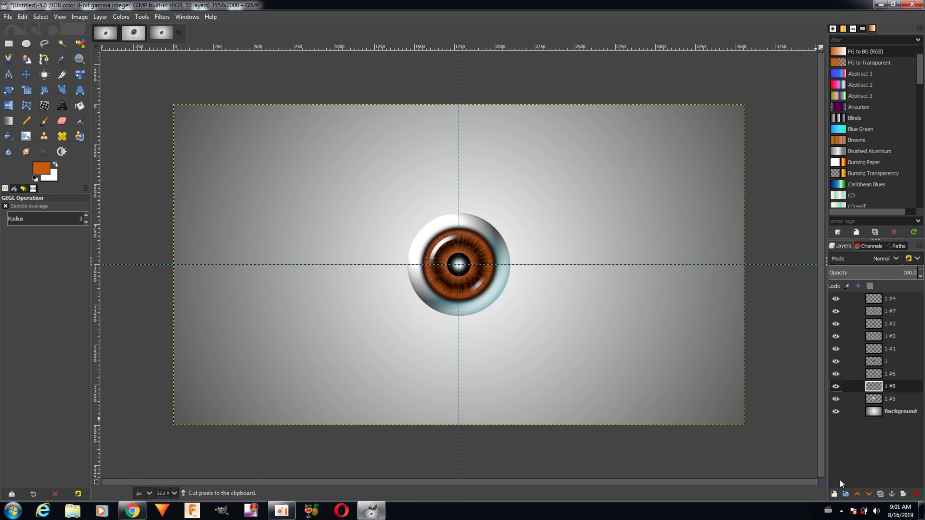
Set the blurred crescent layer's opacity to 55.1 and add a new 3554 × 2000 px transparent layer above it
left_click(875, 273)
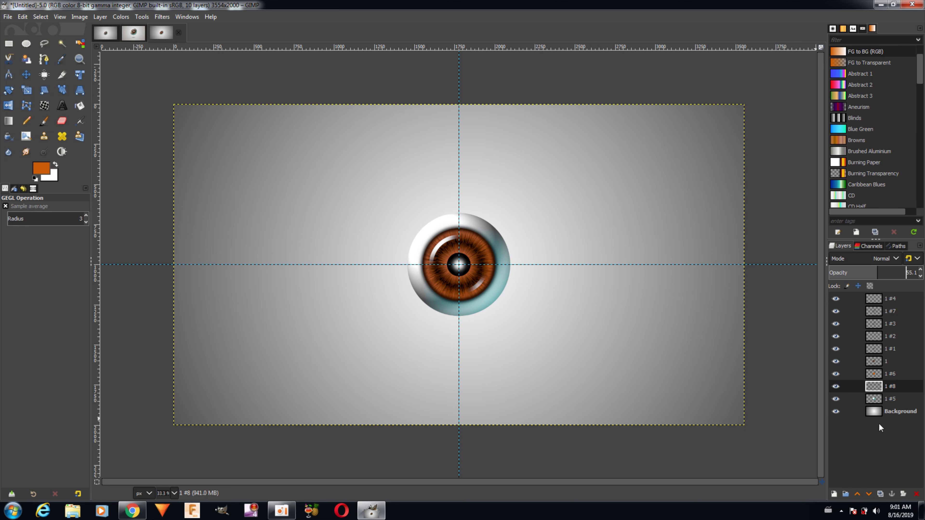
left_click(833, 494)
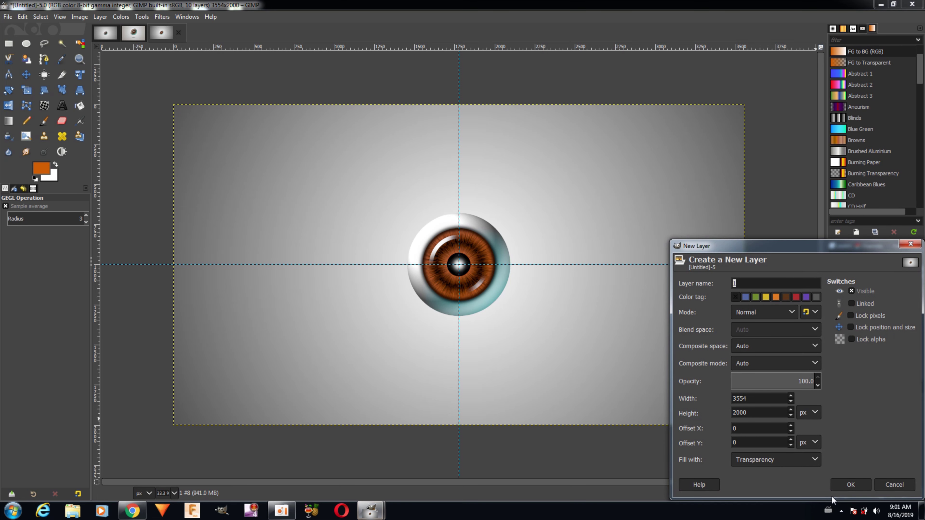
left_click(844, 484)
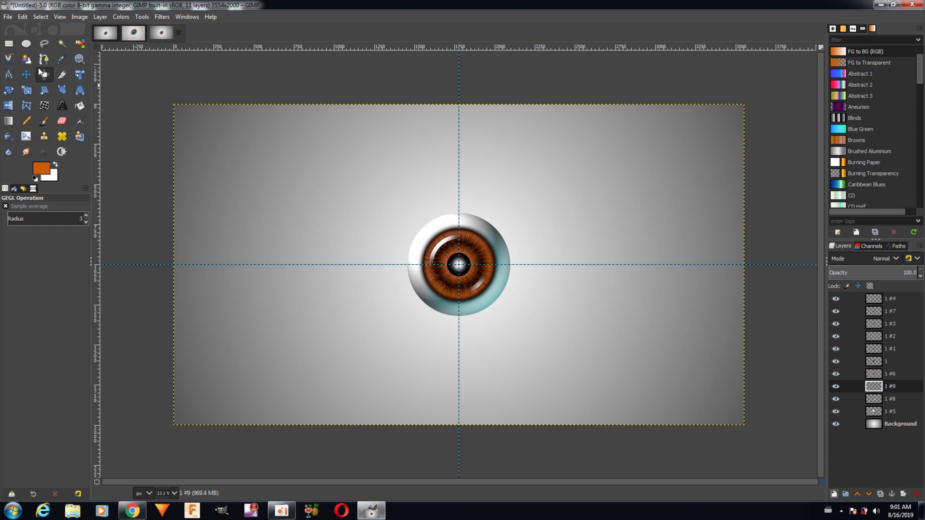
Fill a flat ellipse of about 483 × 69 px with black, centred below the eyeball on layer 1 #9, and clear the selection
left_click(28, 46)
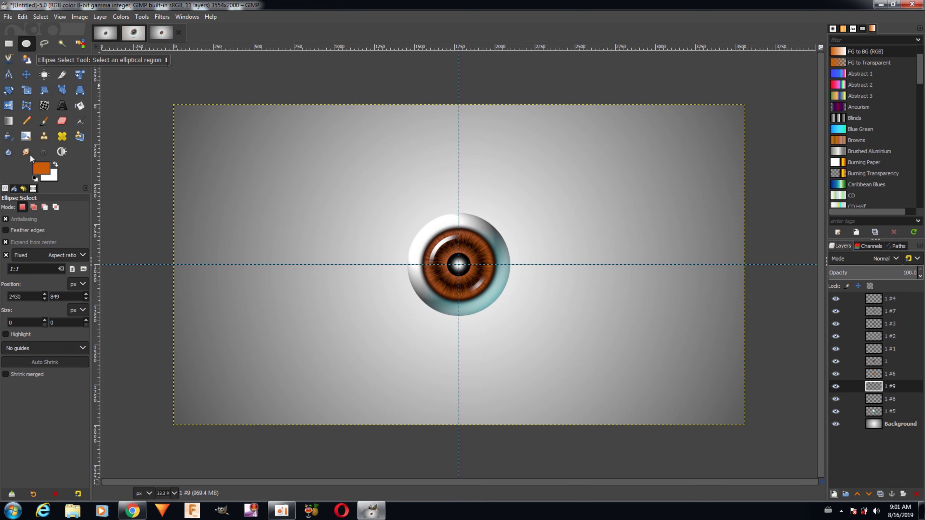
left_click(34, 179)
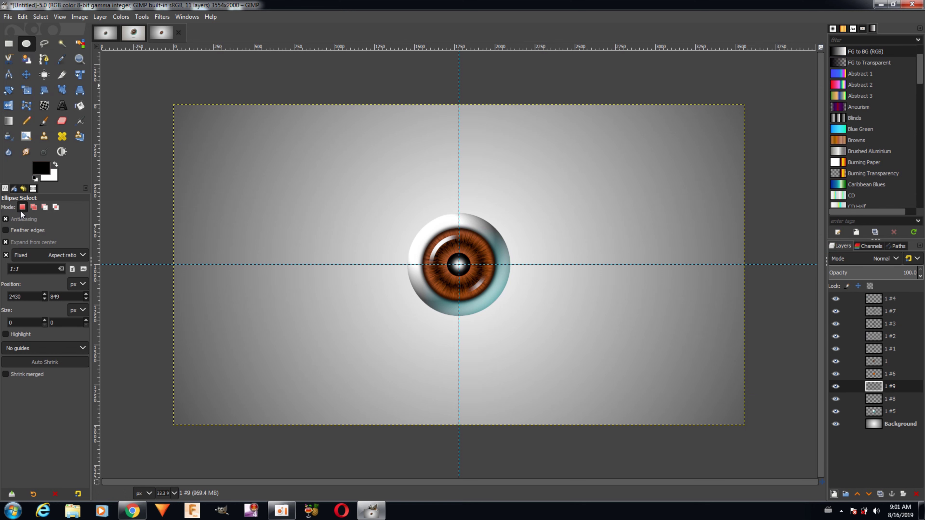
left_click(6, 242)
left_click(5, 256)
left_click_drag(434, 366, 495, 382)
right_click(470, 379)
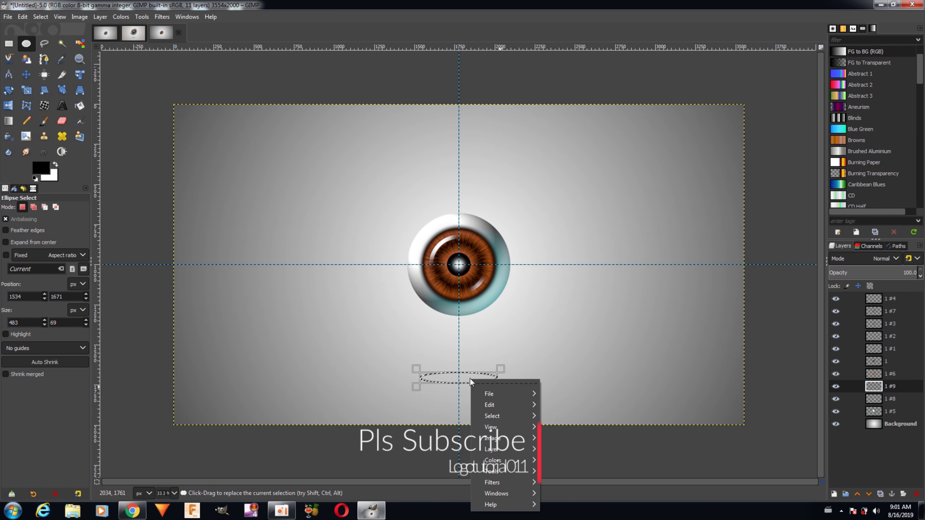
mouse_move(503, 404)
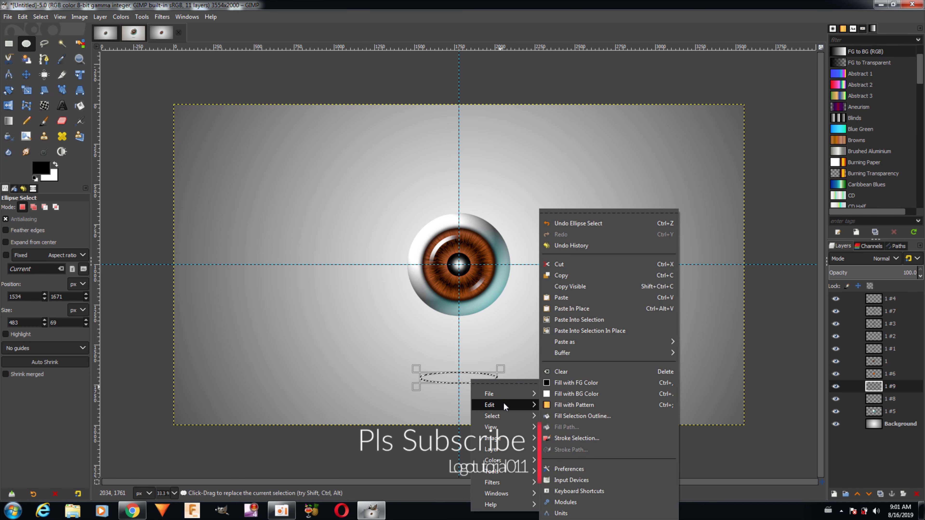
left_click(563, 383)
left_click(345, 293)
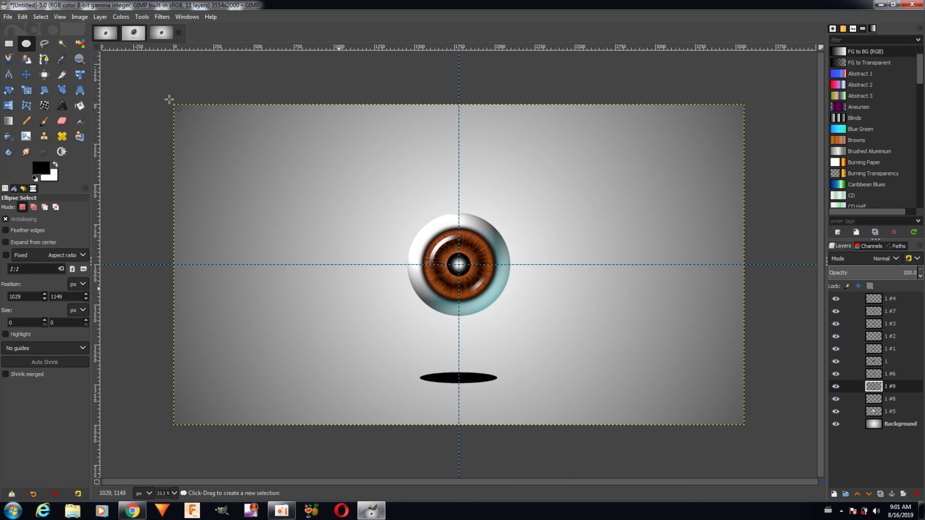
Apply a Gaussian Blur of 19.95 in X and Y to the black shadow ellipse
left_click(169, 20)
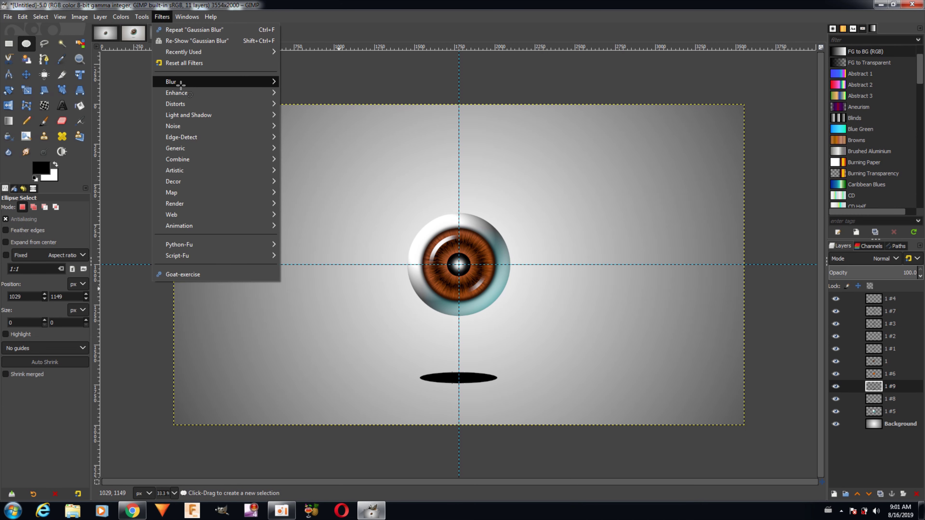
mouse_move(191, 83)
left_click(300, 82)
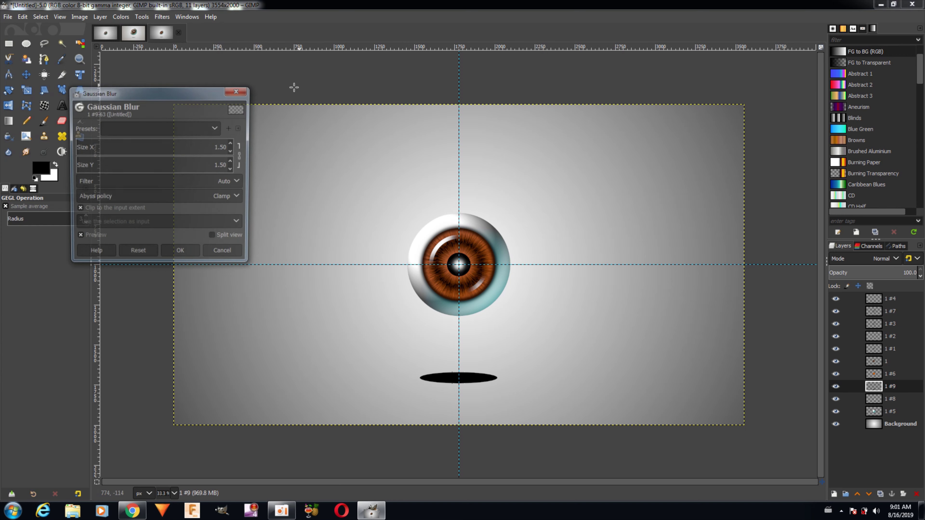
left_click_drag(82, 146, 106, 151)
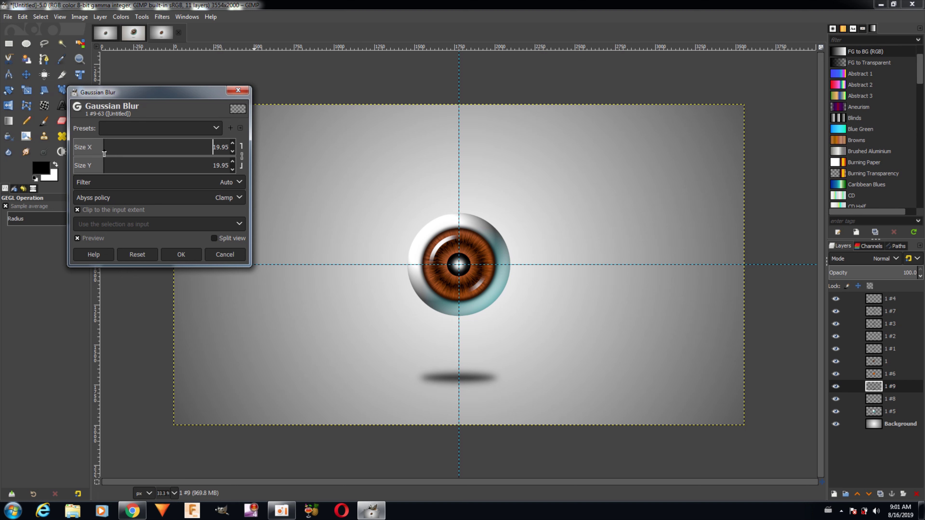
left_click(181, 254)
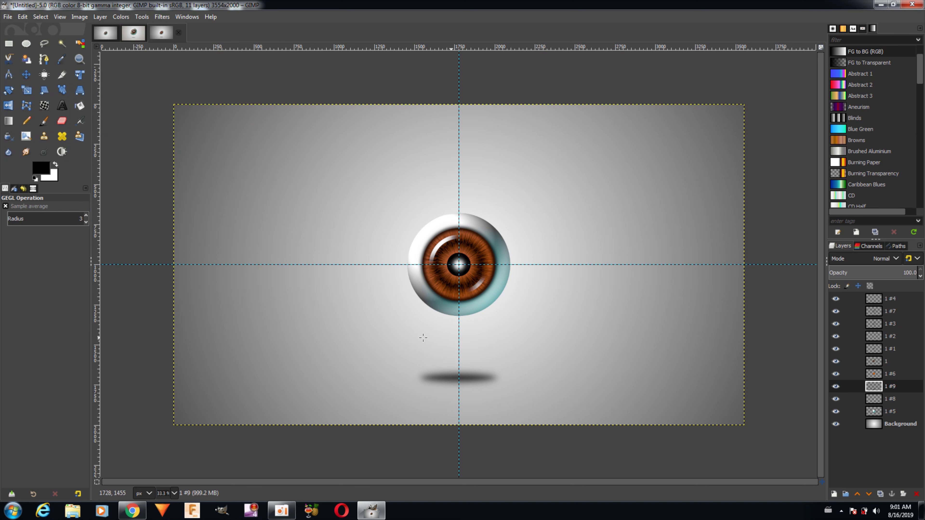
Darken the eyeball sphere on layer 1 #5 slightly with a Value curve point at input 80, output 67
left_click(888, 414)
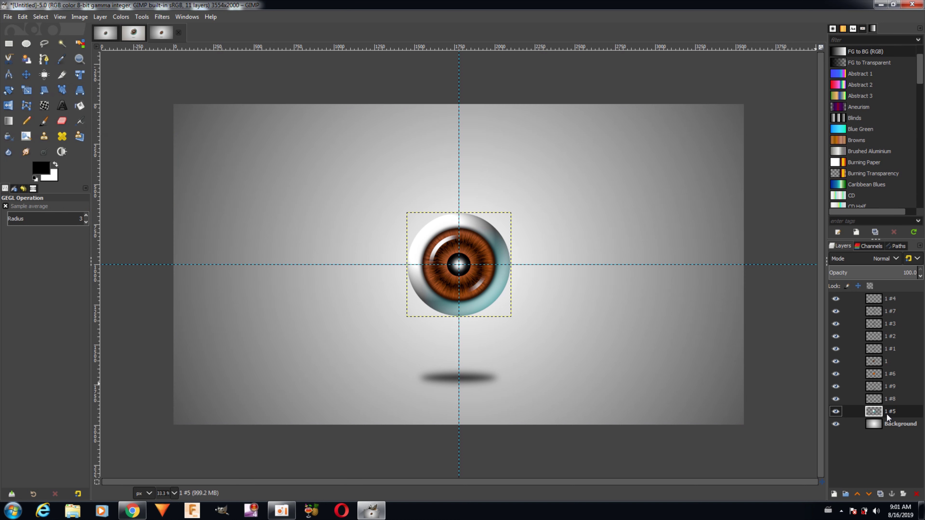
left_click(832, 412)
left_click(836, 411)
left_click(127, 19)
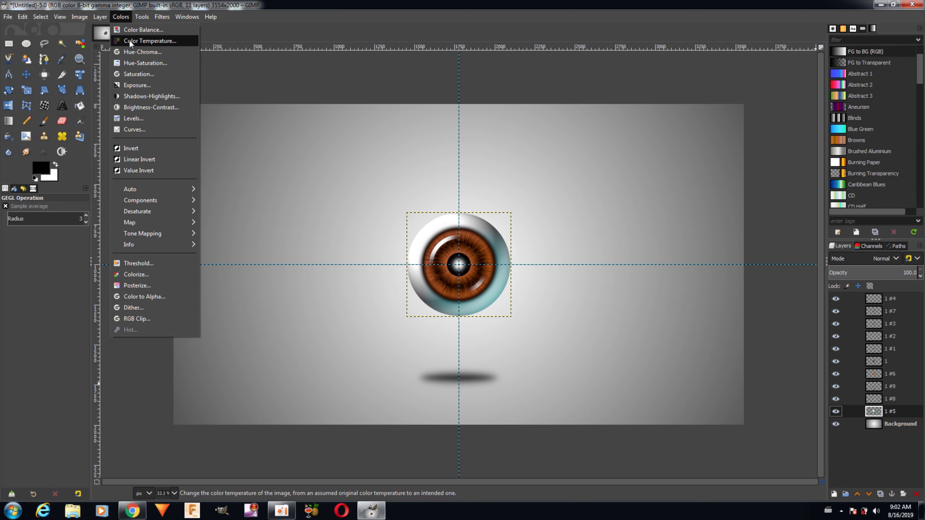
left_click(133, 129)
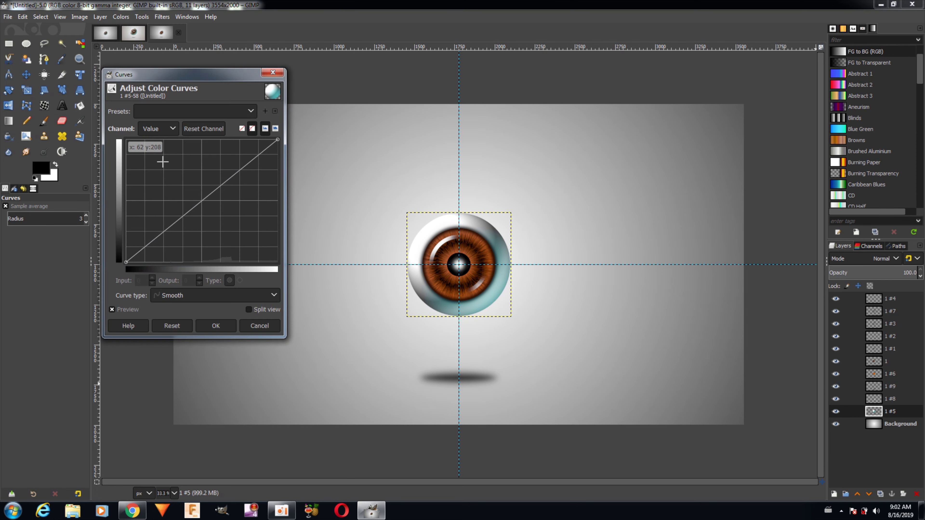
mouse_move(167, 228)
left_mouse_down()
mouse_move(187, 244)
mouse_move(173, 230)
left_mouse_up()
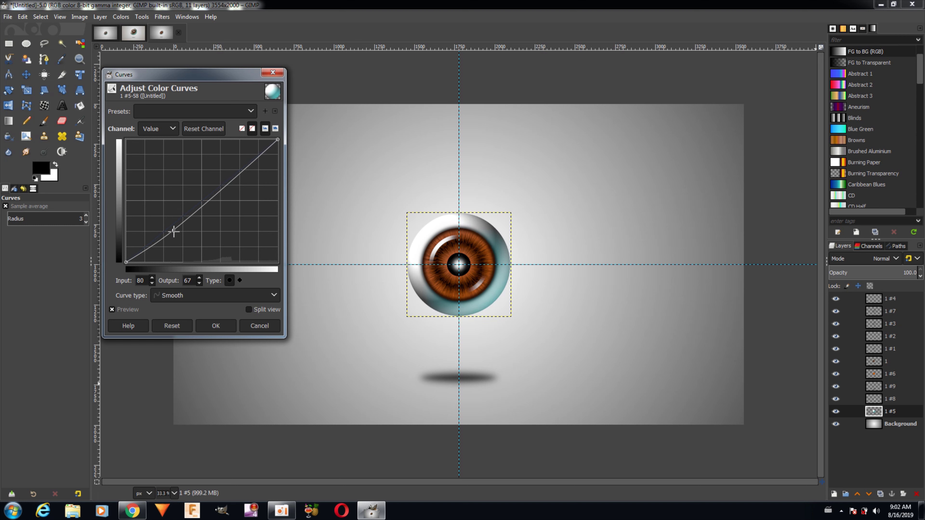
left_click(218, 326)
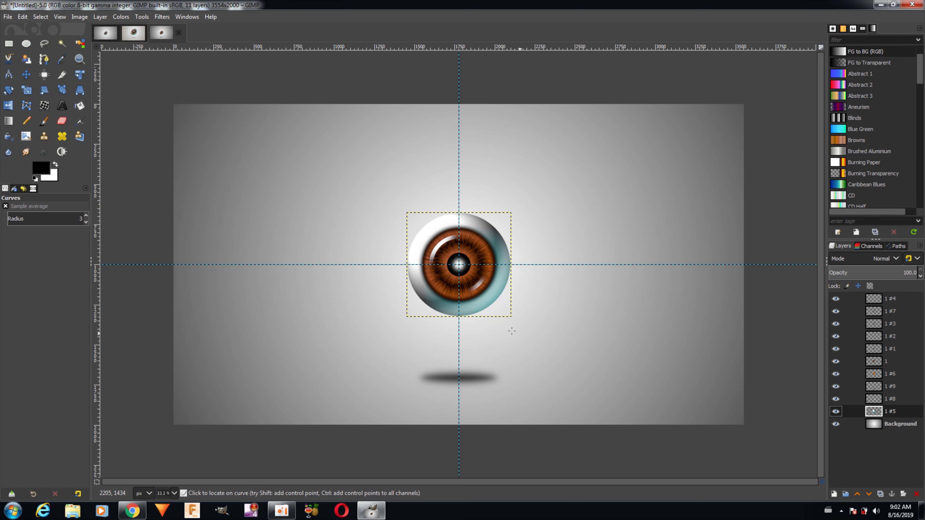
Make the Background layer active and remove both the horizontal and vertical centre guides from the canvas
left_click(875, 422)
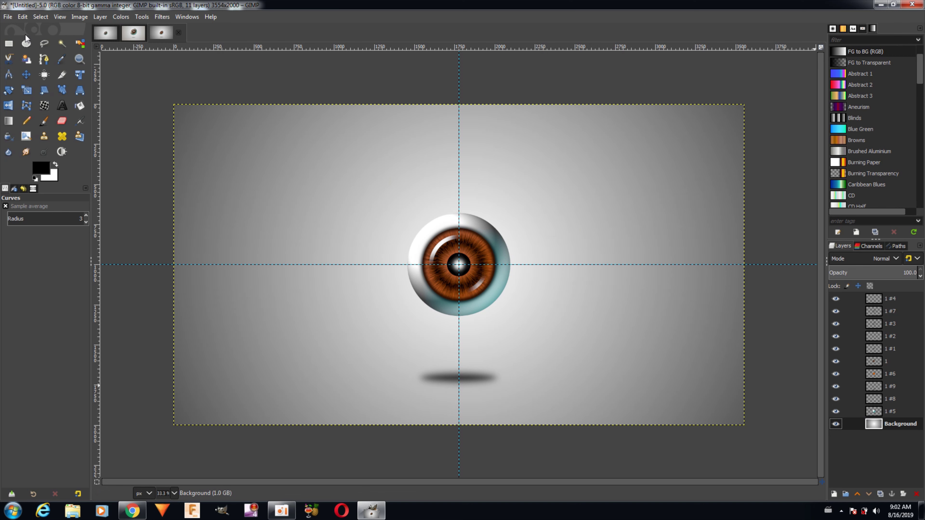
left_click(34, 18)
left_click(40, 29)
left_click(40, 18)
left_click(51, 40)
left_click(24, 76)
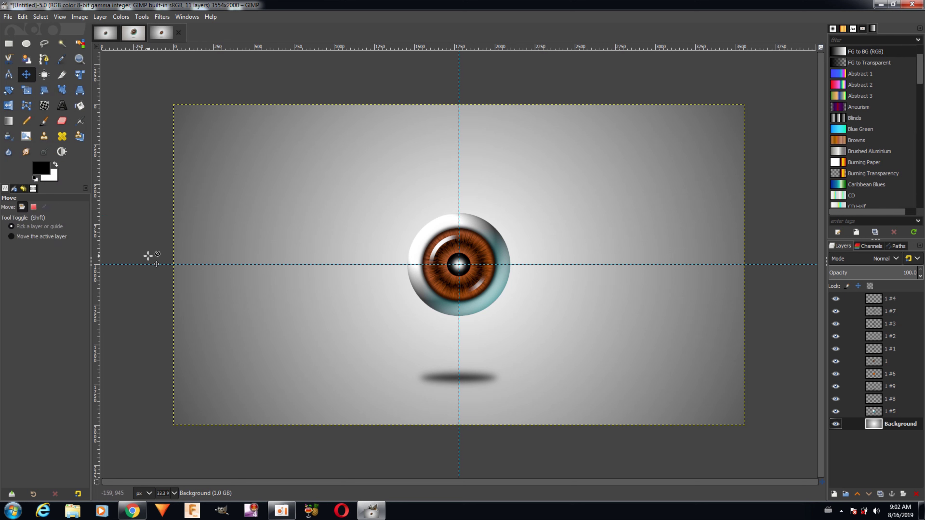
left_click_drag(151, 265, 167, 83)
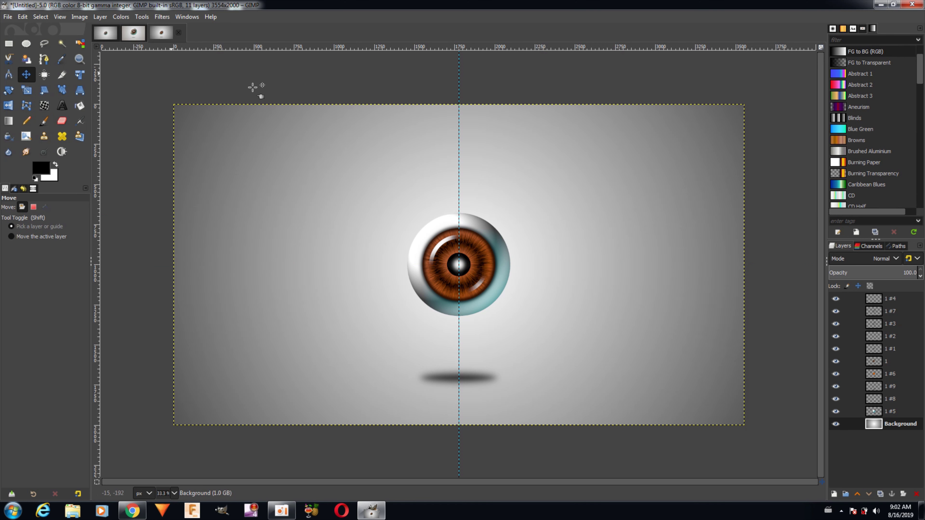
left_click_drag(458, 66, 98, 74)
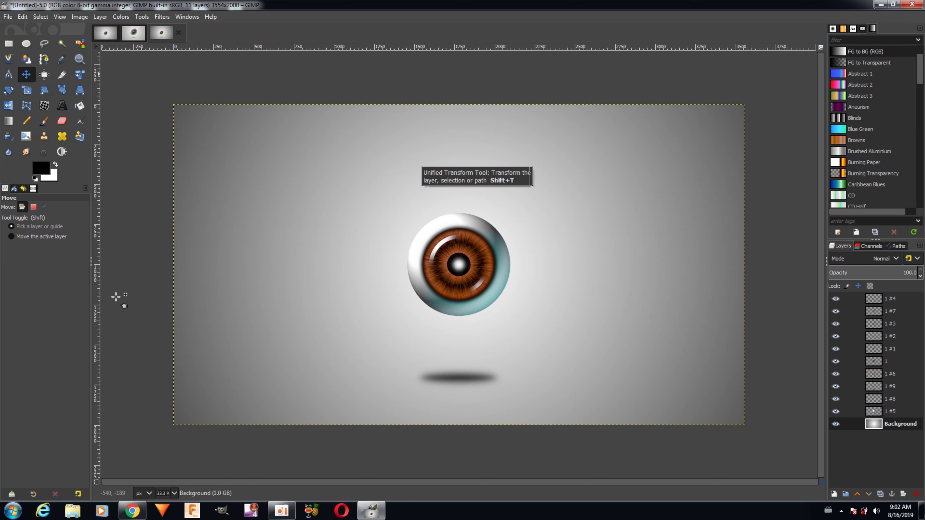
Export the image to the Desktop as browneye2.png, keeping the offered PNG options
left_click(8, 17)
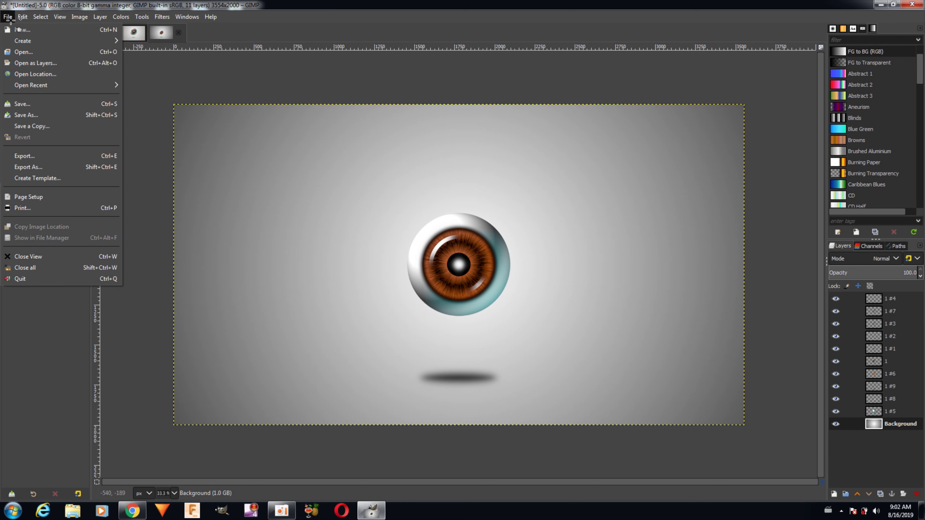
left_click(46, 155)
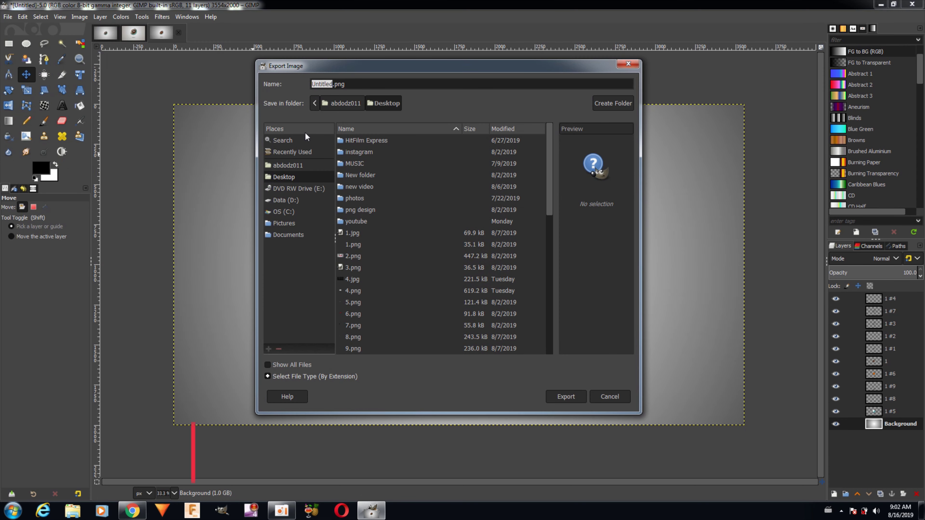
type("bro")
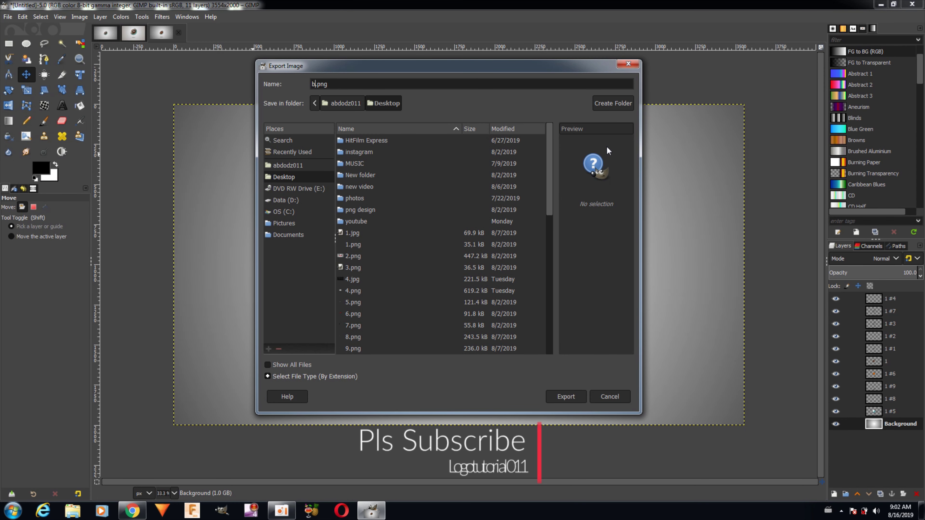
type("wn")
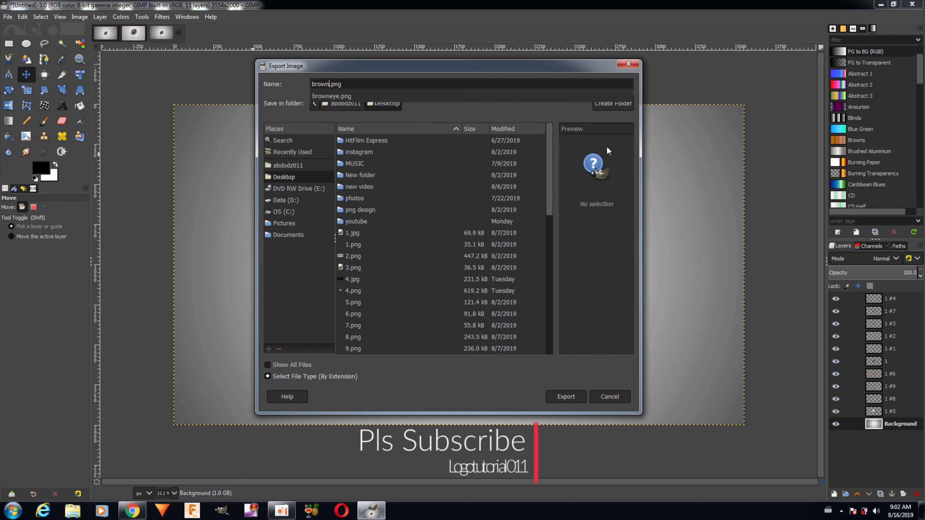
type("eye")
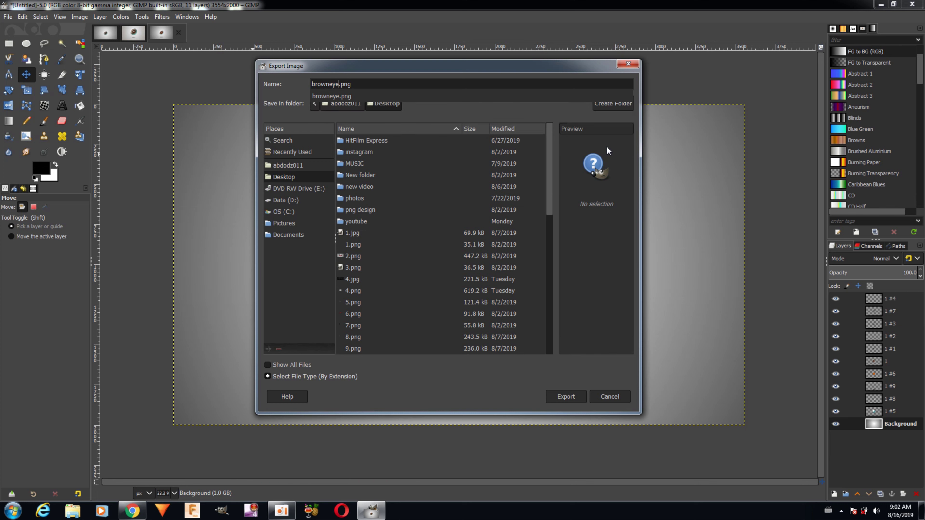
type("2")
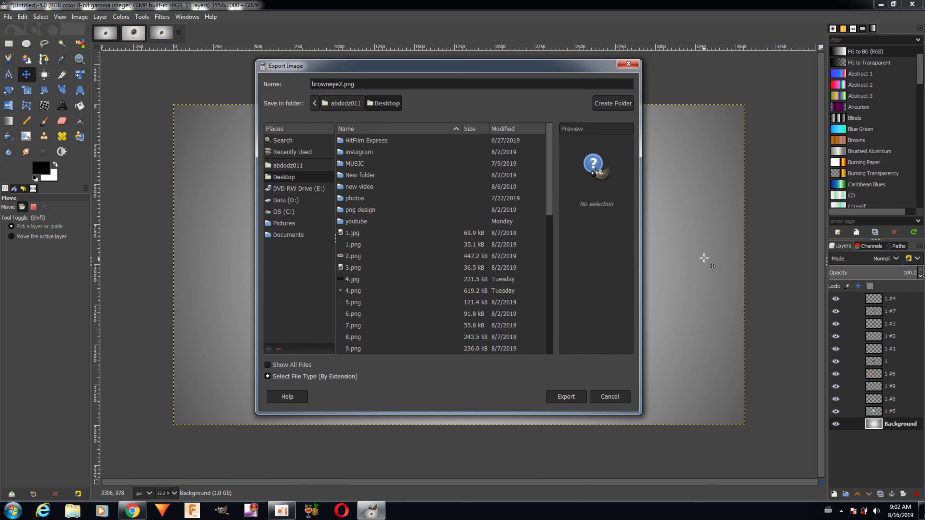
left_click(573, 397)
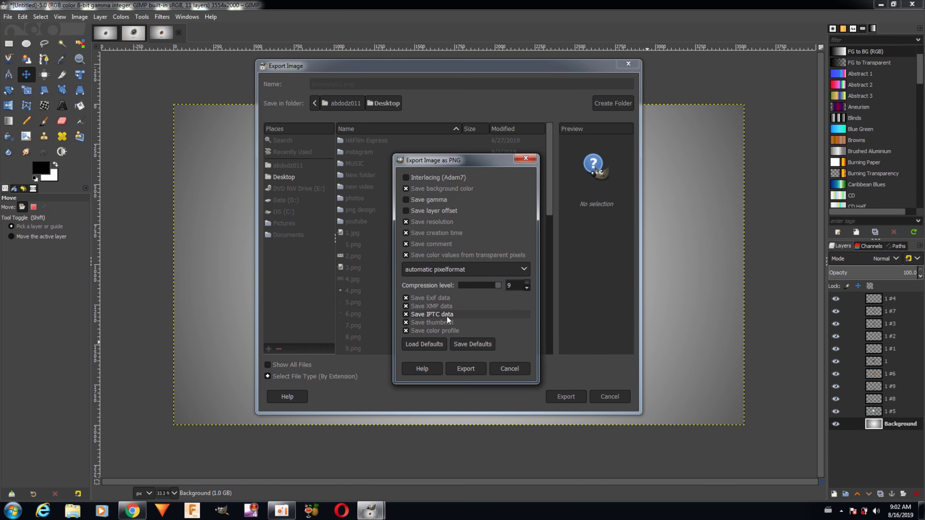
left_click(469, 368)
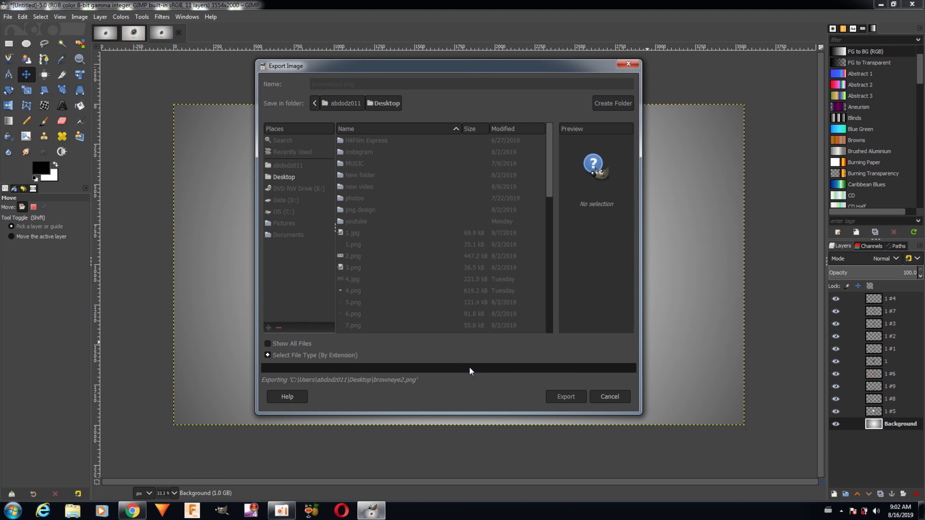